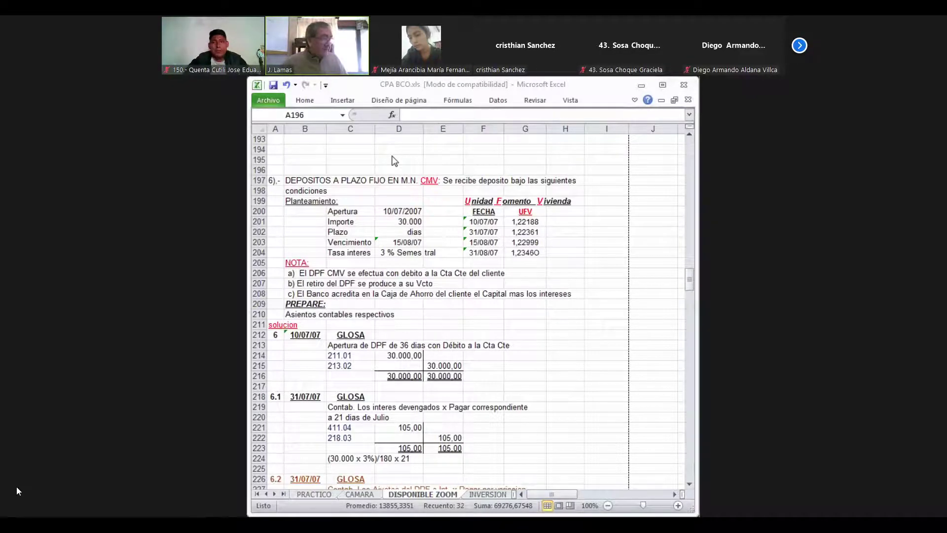
Mute the microphone in the Zoom meeting.
mouse_move(15, 508)
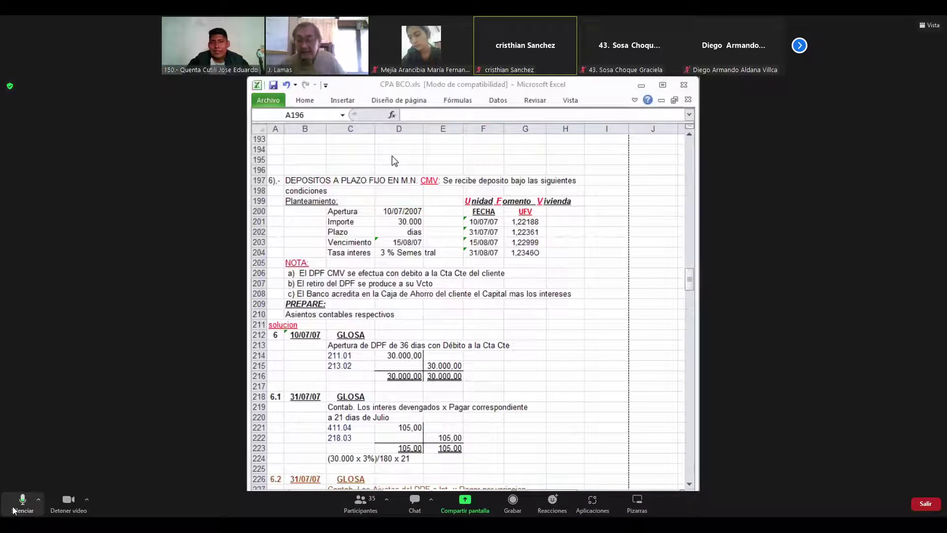
left_click(20, 501)
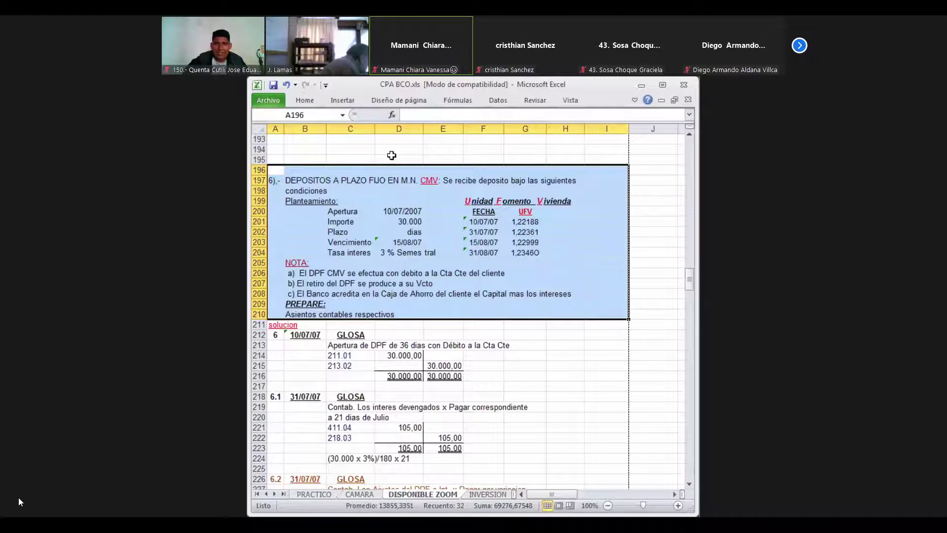
mouse_move(57, 468)
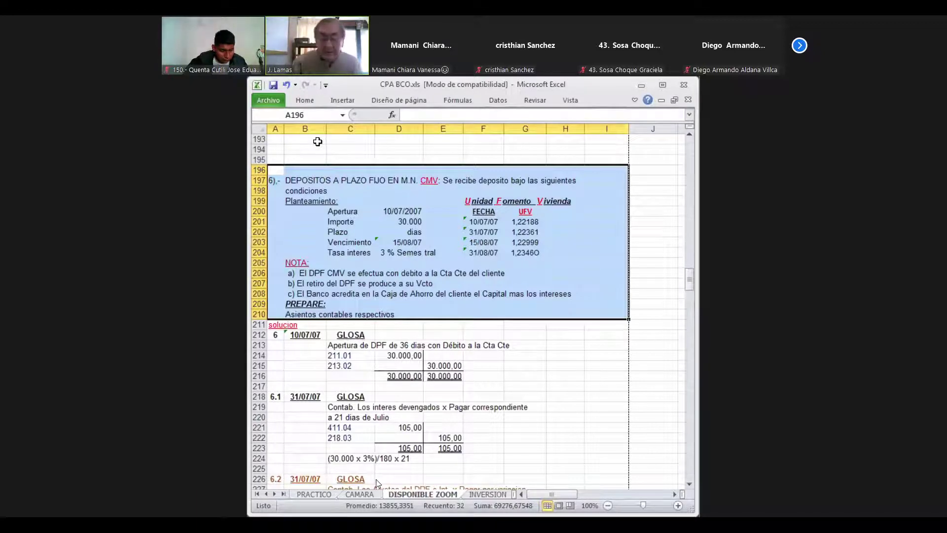
Look through exercise 6's solved journal entries 6 to 6.3 below the statement and return to row 196 above the exercise.
key("Down")
key("Down")
key("Down")
key("Down")
key("Down")
key("Down")
key("Down")
key("Down")
key("Down")
key("Down")
key("Down")
key("Down")
key("Down")
key("Down")
key("Down")
key("Down")
key("Down")
key("Down")
key("Down")
key("Down")
key("Down")
key("Down")
key("Down")
key("Down")
key("Down")
key("Down")
key("Down")
key("Down")
key("Down")
key("Down")
key("Down")
key("Down")
key("Down")
key("Down")
key("Down")
key("Down")
key("Down")
key("Down")
key("Down")
key("Down")
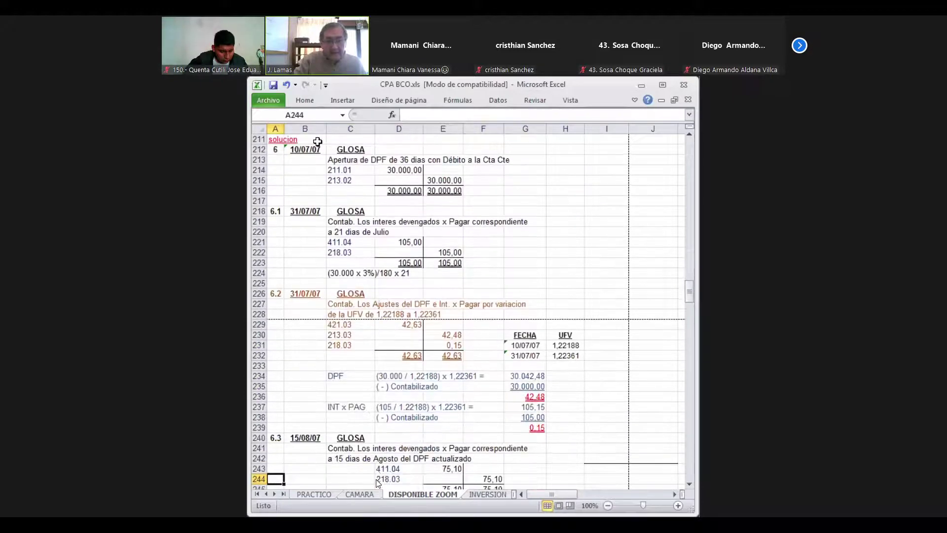
key("Down")
key("Down")
key("Down")
key("Down")
key("Down")
key("Down")
key("Down")
key("Down")
key("Down")
key("Down")
key("Down")
key("Down")
key("Down")
key("Up")
key("Up")
key("Up")
key("Up")
key("Up")
key("Up")
key("Up")
key("Up")
key("Up")
key("Up")
key("Up")
key("Up")
key("Up")
key("Up")
key("Up")
key("Up")
key("Up")
key("Up")
key("Up")
key("Up")
key("Up")
key("Up")
key("Up")
key("Up")
key("Up")
key("Up")
key("Up")
key("Up")
key("Up")
key("Up")
key("Up")
key("Up")
key("Up")
key("Up")
key("Up")
key("Up")
key("Up")
key("Up")
key("Up")
key("Up")
key("Up")
key("Up")
scroll(317, 141, "up", 1)
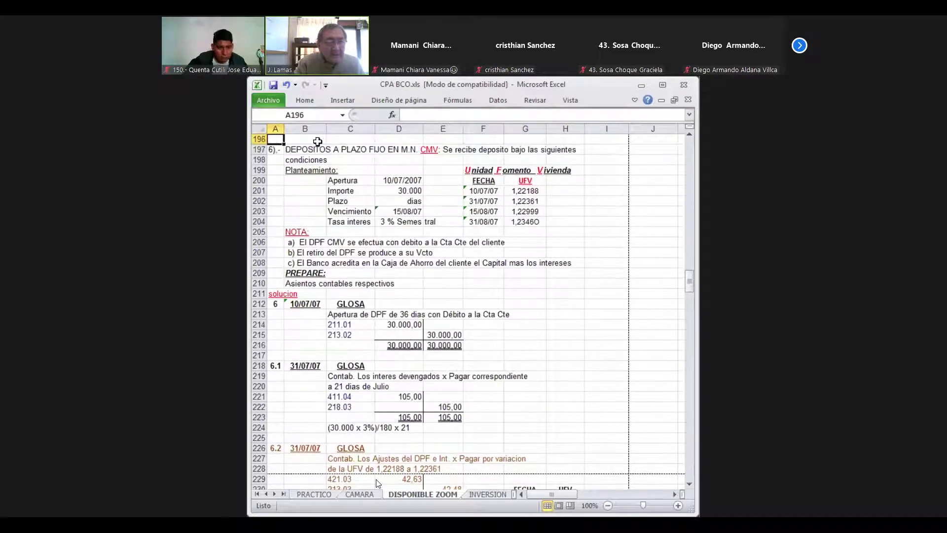
key("Up")
key("Right")
key("Right")
key("Right")
key("Right")
key("Right")
key("Right")
key("Right")
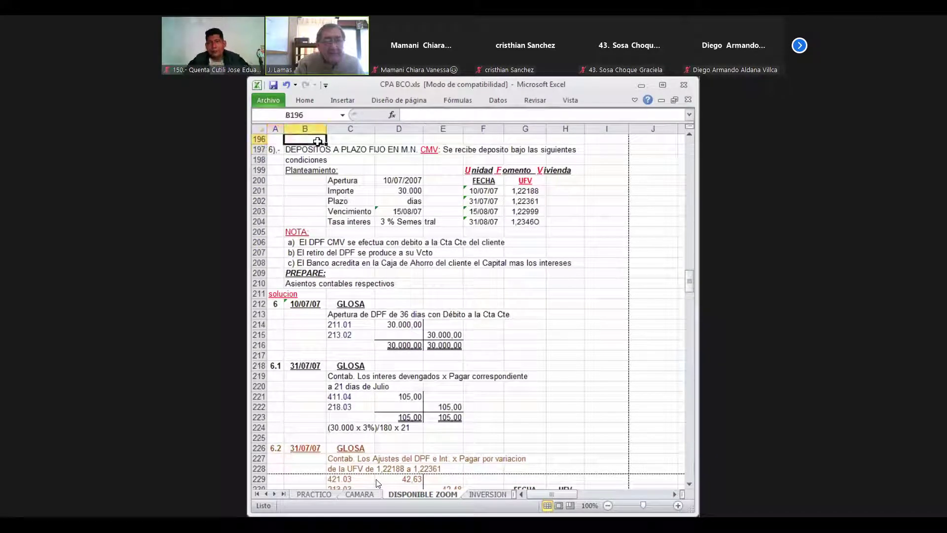
key("Right")
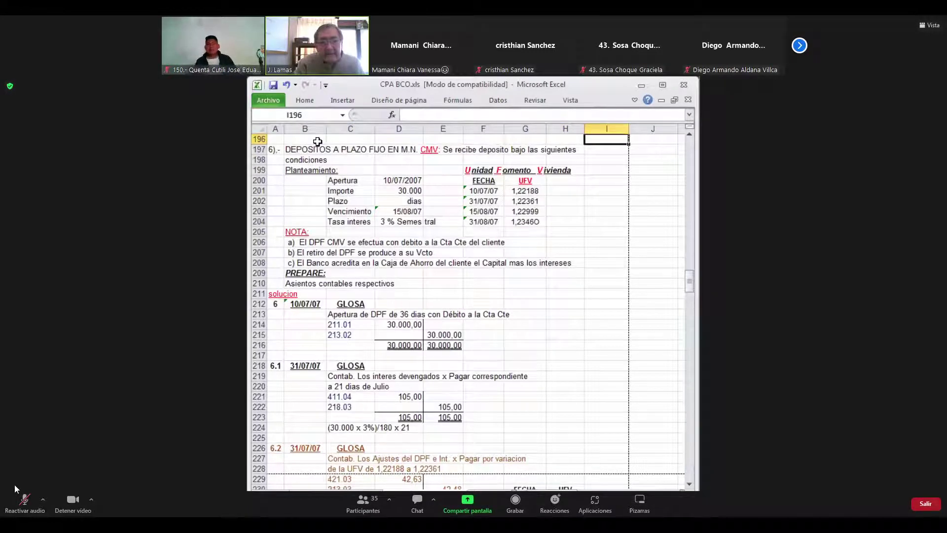
key("Right")
key("Right")
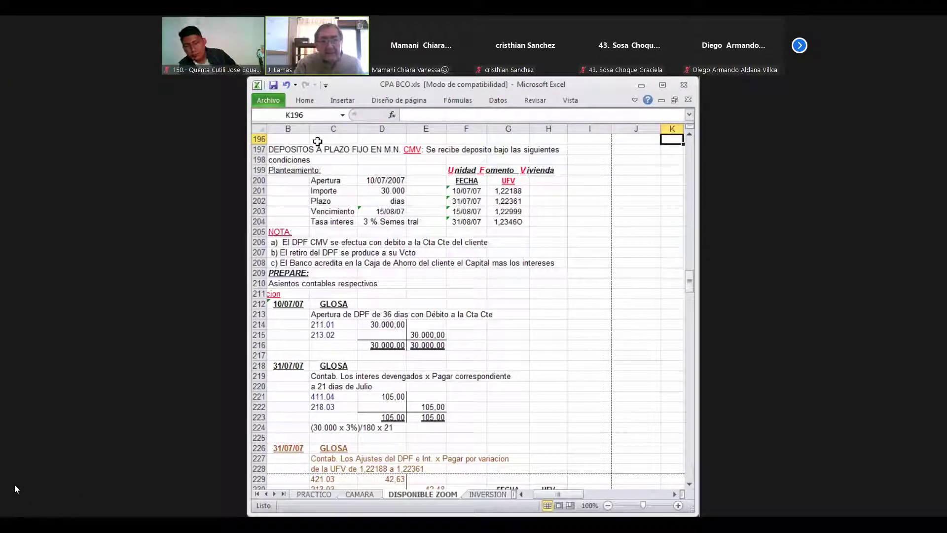
key("Left")
key("Left")
key("Left")
key("Left")
key("Left")
key("Left")
key("Left")
key("Left")
key("Left")
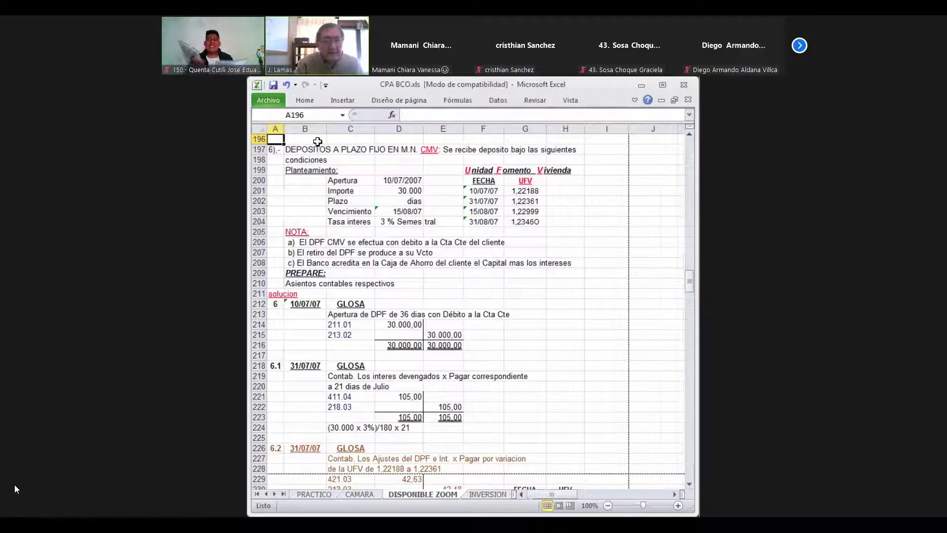
Freeze the panes at cell I196 on the DISPONIBLE ZOOM sheet.
key("Right")
key("Right")
key("Right")
key("Right")
key("Right")
key("Right")
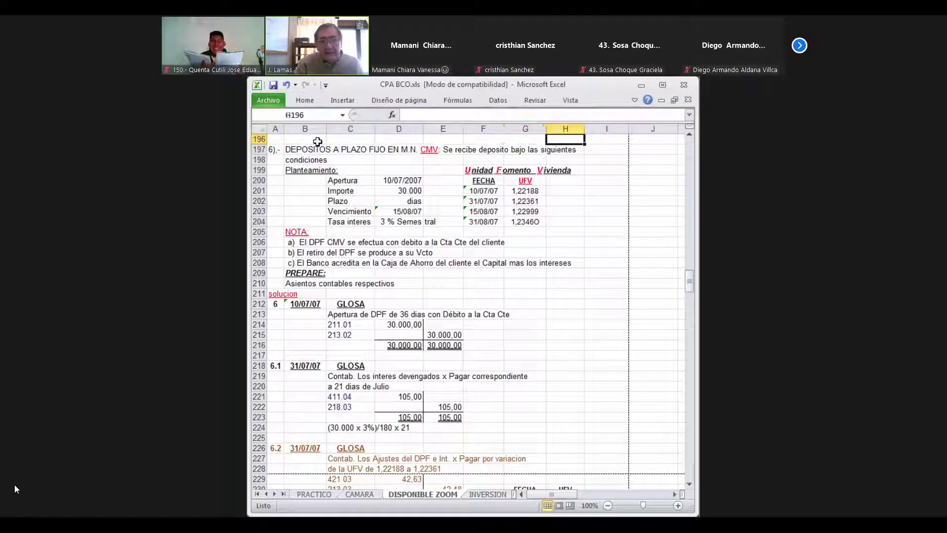
key("Right")
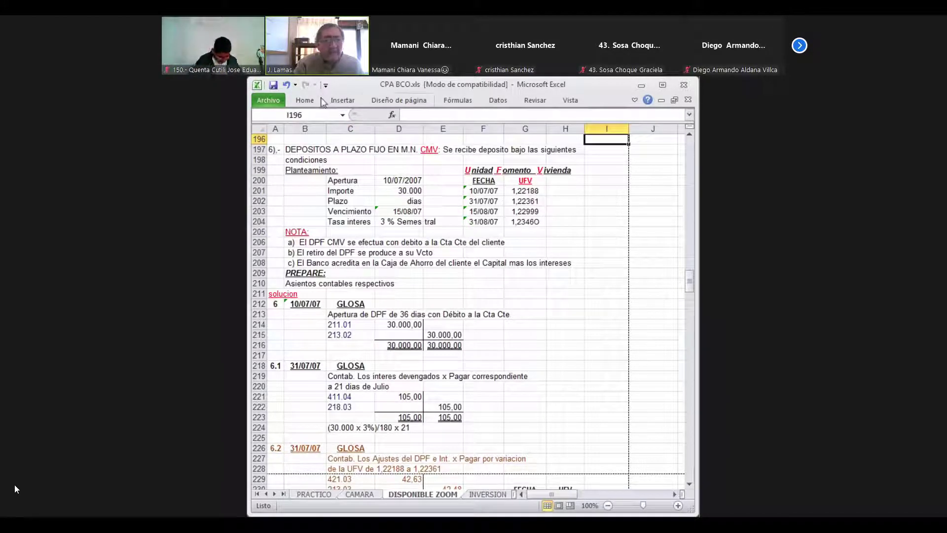
left_click(580, 103)
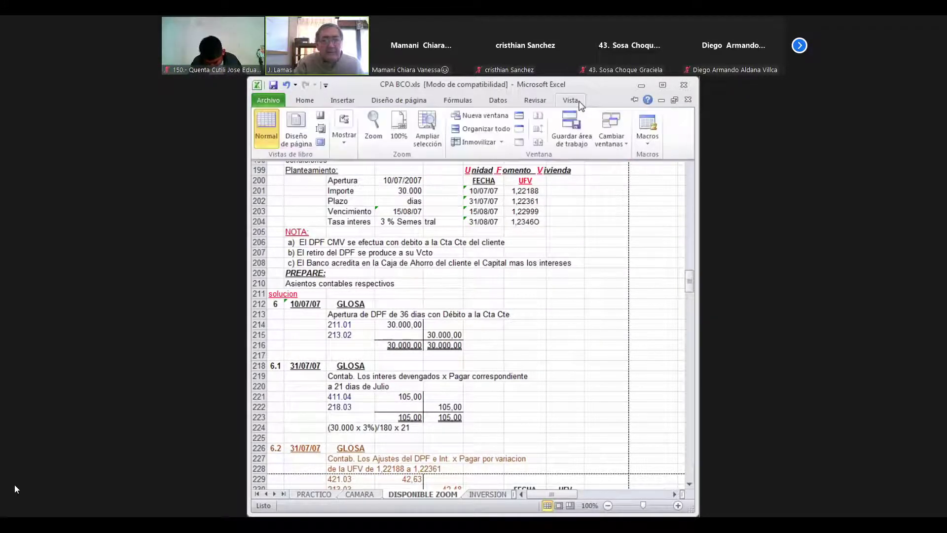
left_click(491, 143)
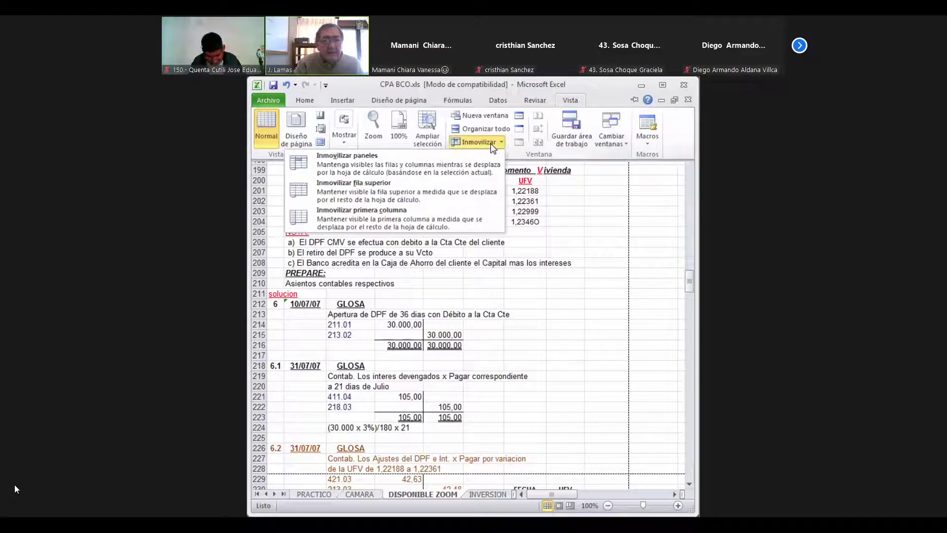
left_click(443, 159)
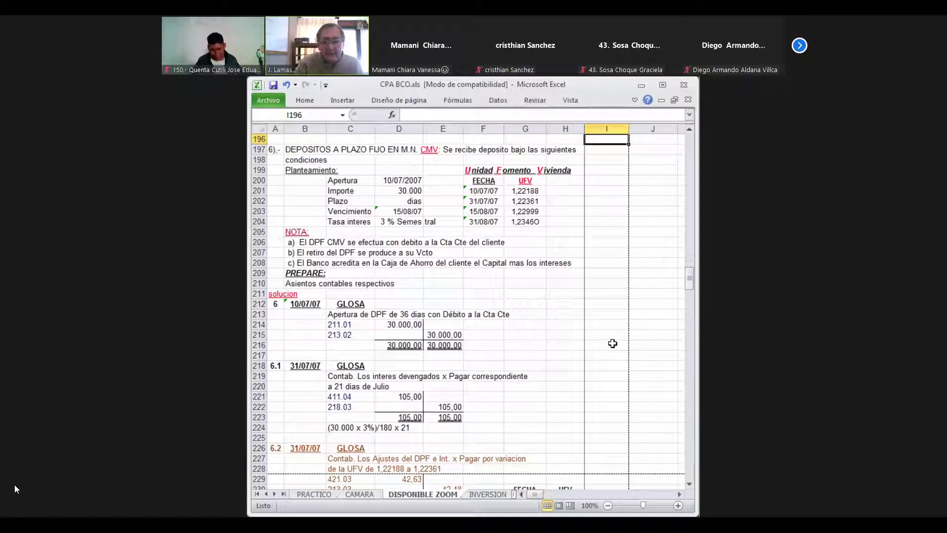
Go down column I to row 228 to check how exercise 6 scrolls with the frozen panes.
key("Down")
key("Down")
key("Down")
key("Down")
key("Down")
key("Down")
key("Down")
key("Down")
key("Down")
key("Down")
key("Down")
key("Down")
key("Down")
key("Down")
key("Down")
key("Down")
key("Down")
key("Down")
key("Down")
key("Down")
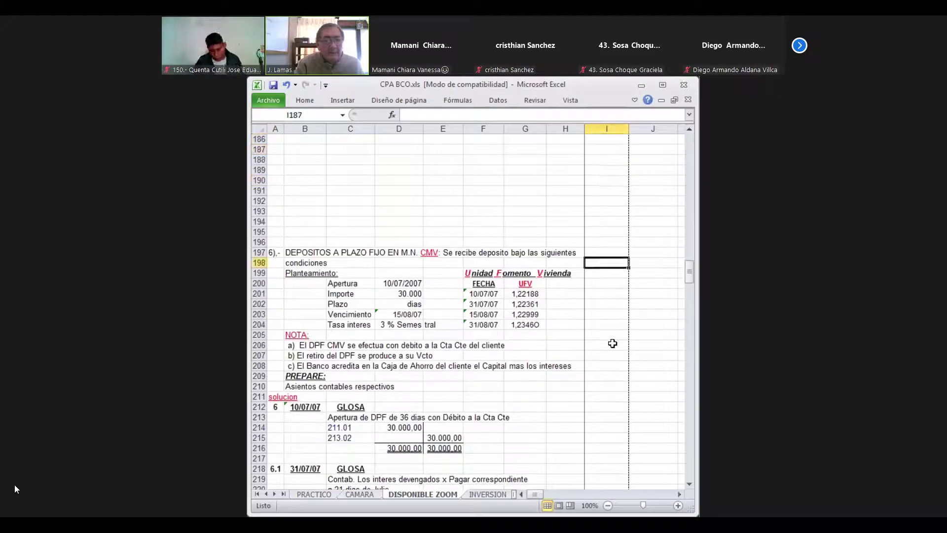
key("Down")
key("Down")
key("Down")
key("Down")
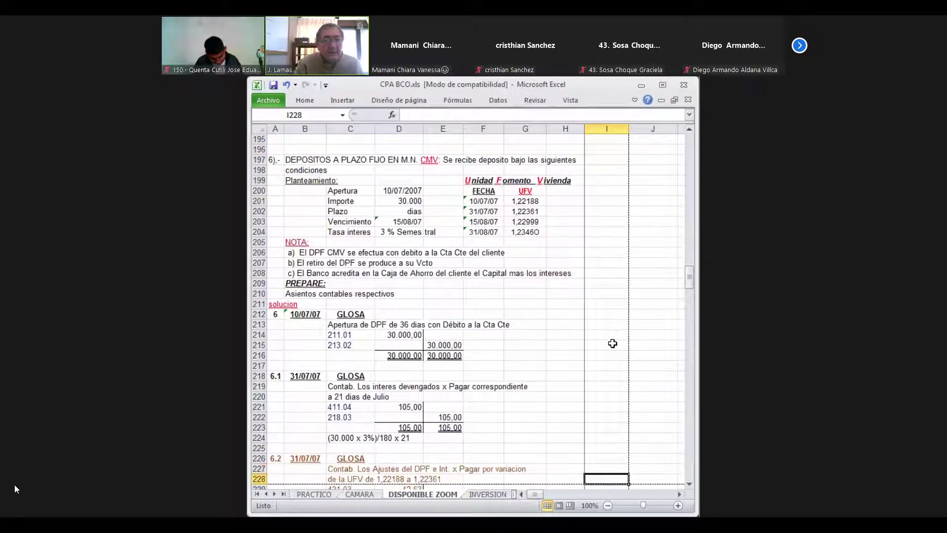
Return up column I to row 201 beside the statement of exercise 6.
key("Up")
key("Up")
key("Up")
key("Up")
key("Up")
key("Up")
key("Up")
key("Up")
key("Up")
key("Up")
key("Up")
key("Up")
key("Up")
key("Up")
key("Up")
key("Up")
key("Up")
key("Up")
key("Up")
key("Up")
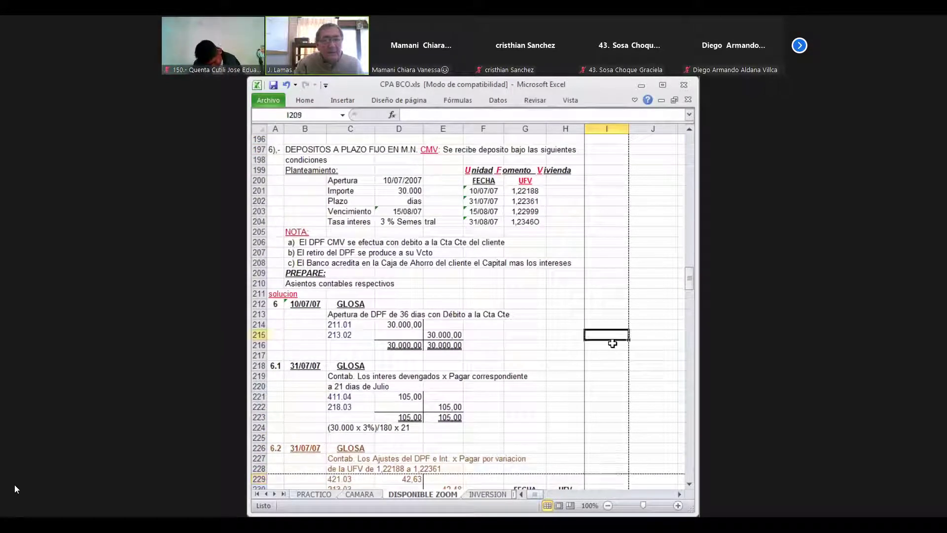
key("Up")
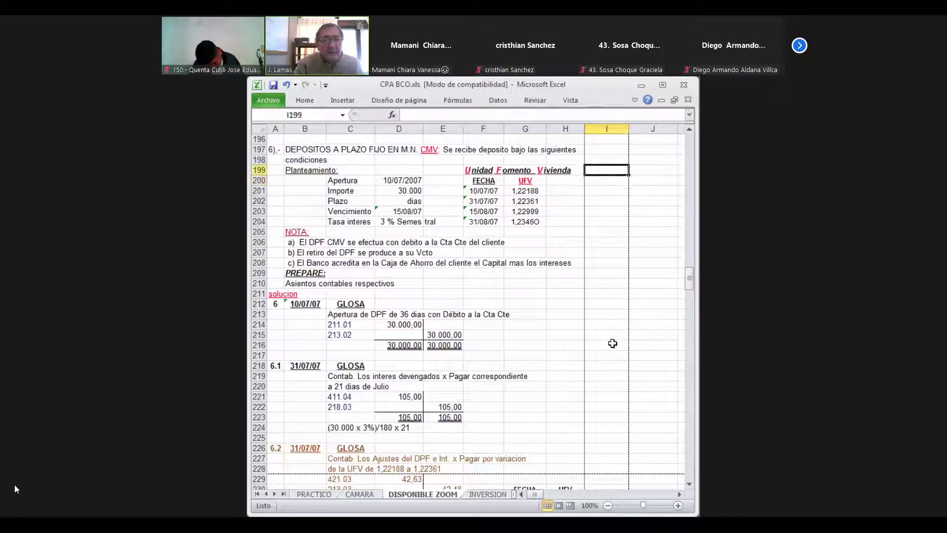
key("Down")
key("Down")
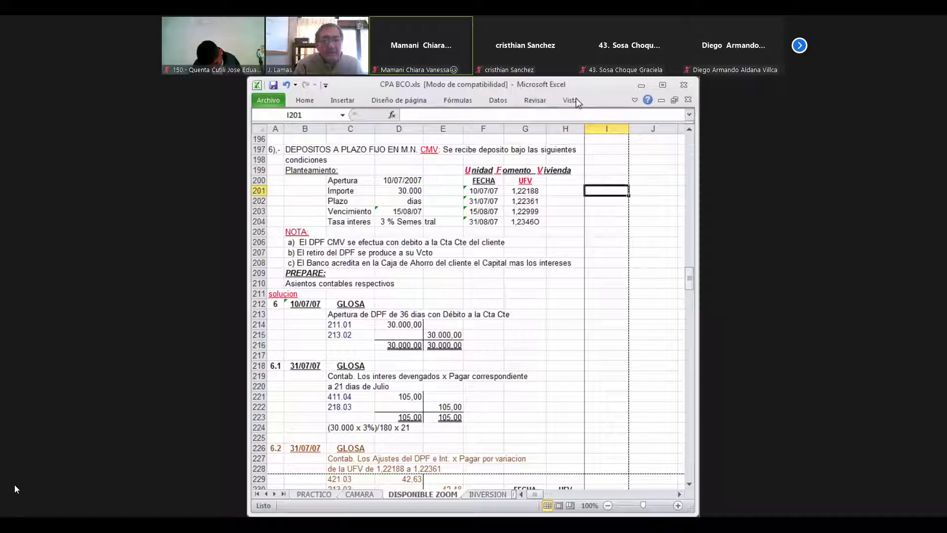
Unfreeze the panes on the DISPONIBLE ZOOM sheet.
left_click(570, 100)
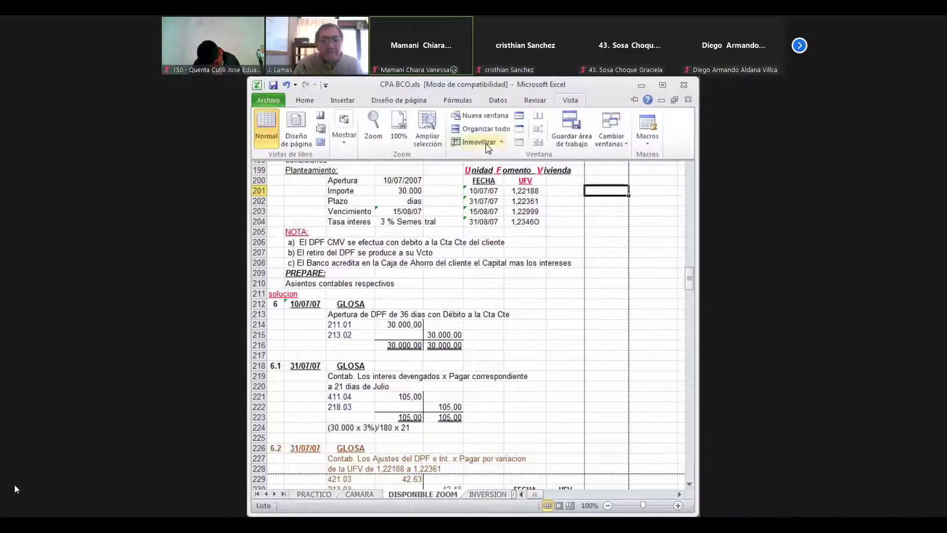
left_click(487, 143)
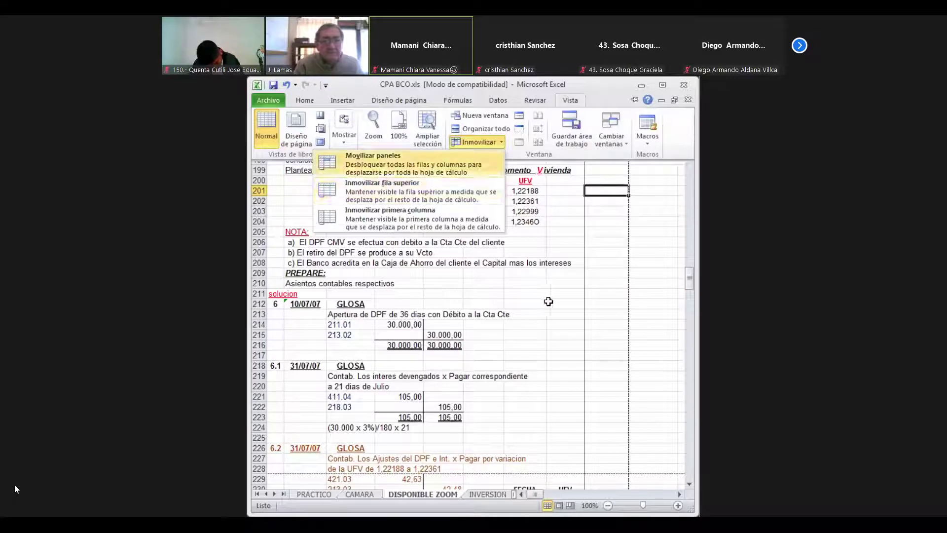
left_click(622, 321)
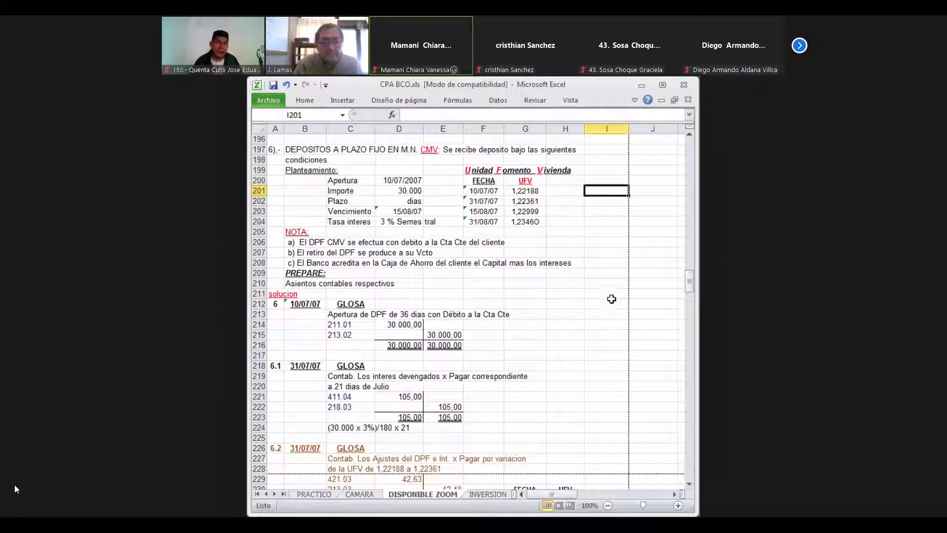
Freeze the panes at cell I211 with row 199 as the first visible row, keeping exercise 6's data above its solution.
left_click(616, 296)
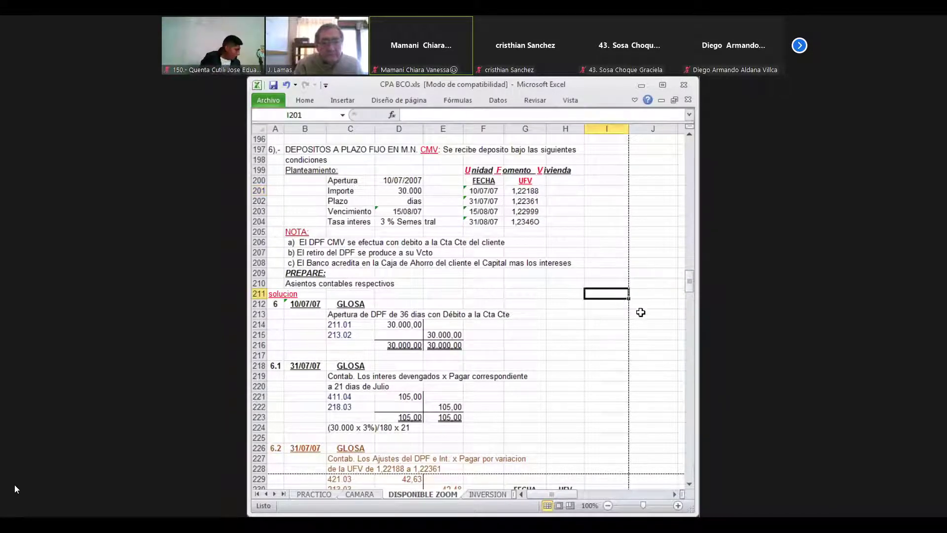
key("Down")
key("Down")
key("Down")
key("Down")
key("Down")
key("Down")
key("Down")
key("Down")
key("Down")
key("Down")
key("Down")
key("Down")
key("Down")
key("Down")
key("Down")
key("Down")
key("Down")
key("Down")
key("Down")
key("Down")
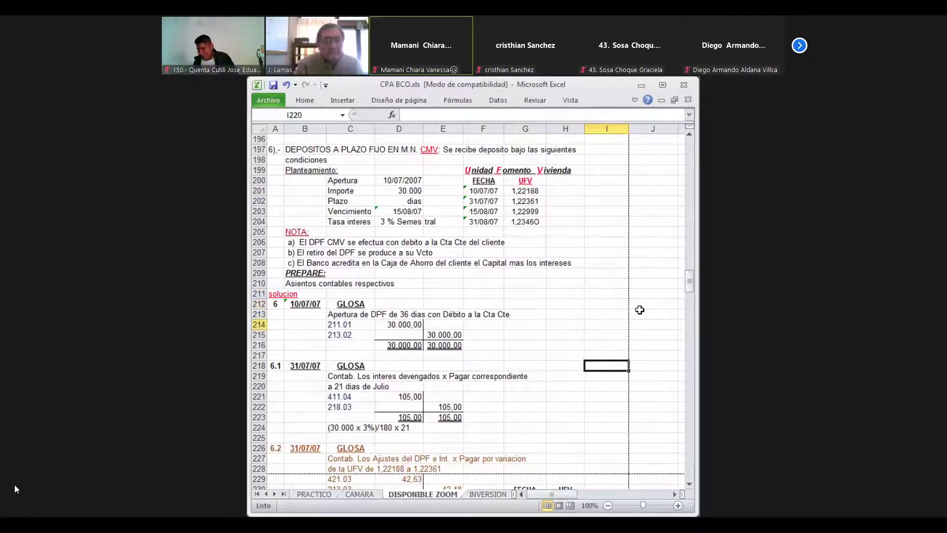
key("Up")
key("Up")
key("Up")
key("Up")
key("Up")
key("Up")
key("Up")
key("Up")
key("Up")
key("Up")
key("Up")
key("Up")
key("Up")
key("Up")
key("Up")
key("Up")
key("Up")
key("Up")
key("Up")
key("Up")
key("Down")
key("Down")
key("Down")
key("Down")
key("Down")
key("Down")
key("Down")
key("Down")
key("Down")
key("Down")
key("Down")
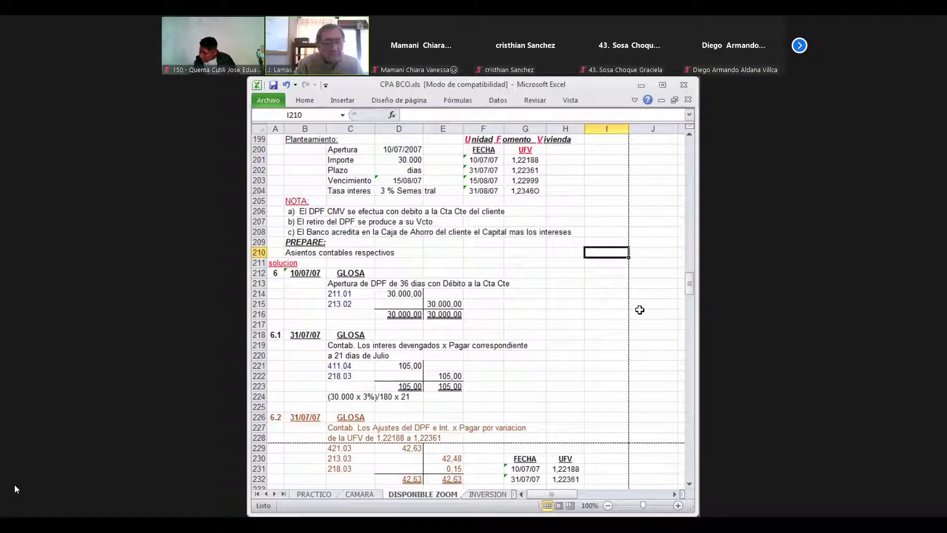
key("Down")
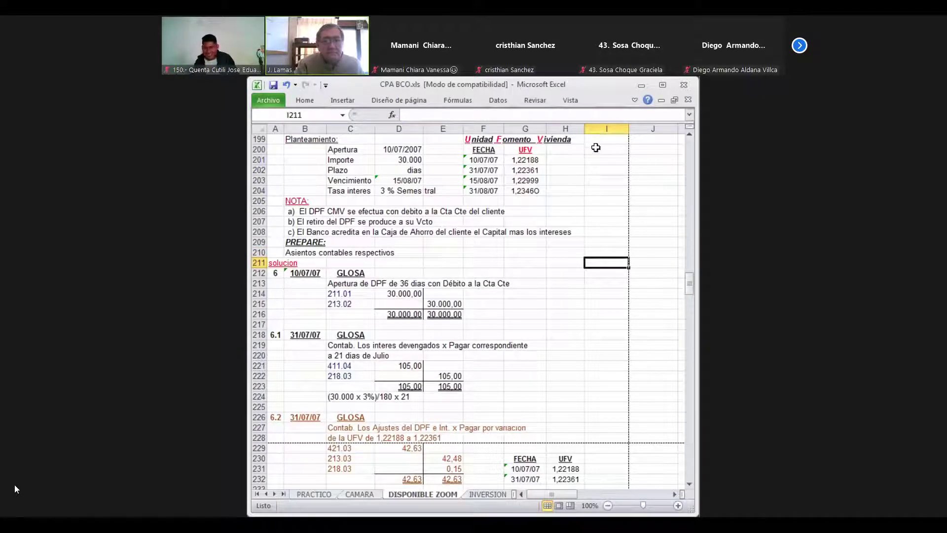
left_click(574, 101)
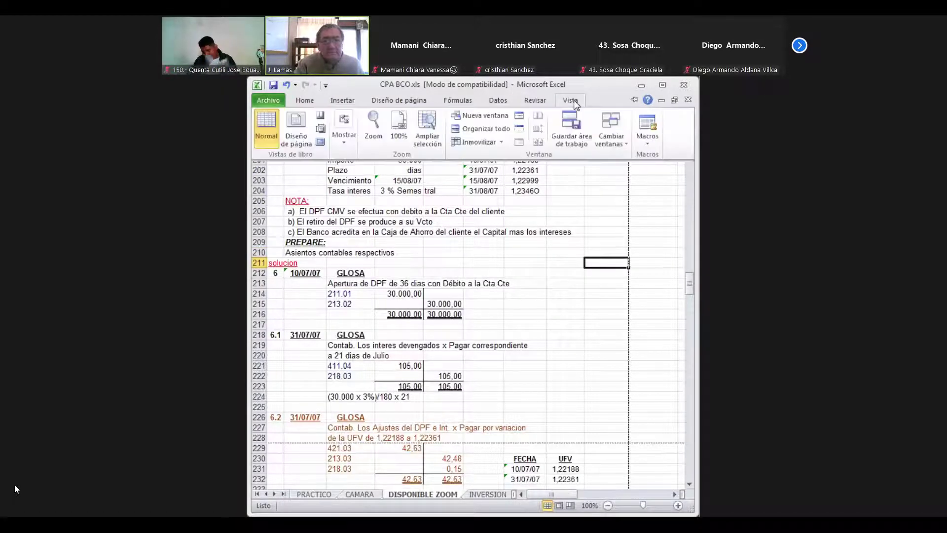
left_click(481, 142)
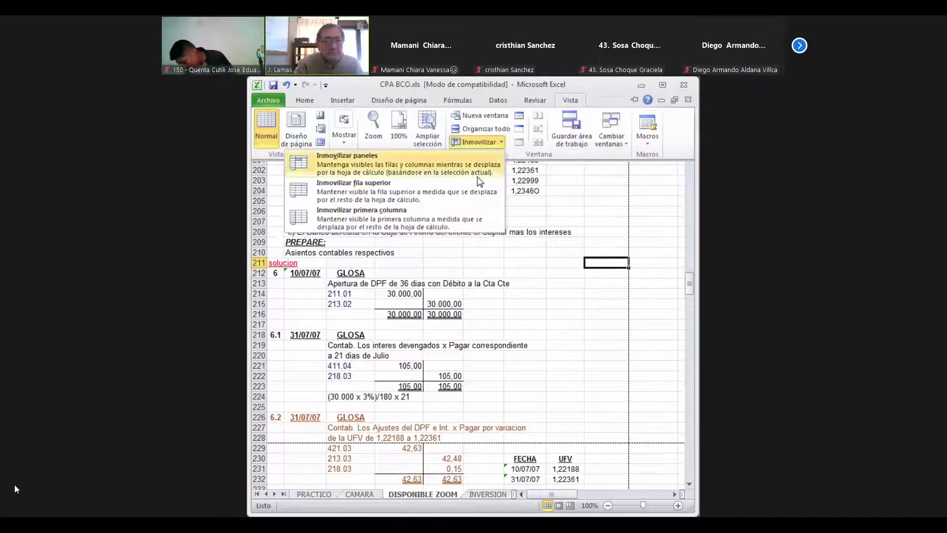
left_click(482, 164)
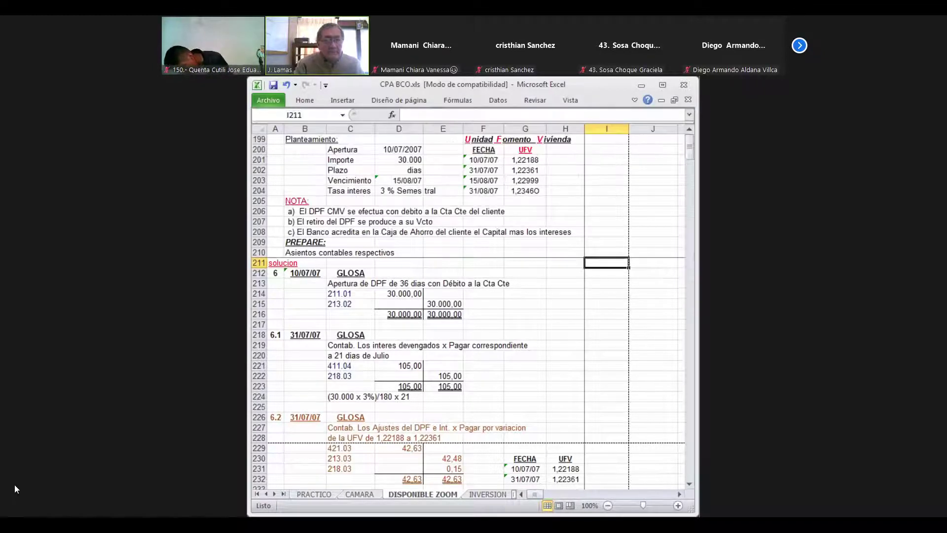
Look through the solved journal entries below the frozen statement, going down column I to row 265.
key("Down")
key("Down")
key("Down")
key("Down")
key("Down")
key("Down")
key("Down")
key("Down")
key("Down")
key("Down")
key("Down")
key("Down")
key("Down")
key("Down")
key("Down")
key("Down")
key("Down")
key("Down")
key("Down")
key("Down")
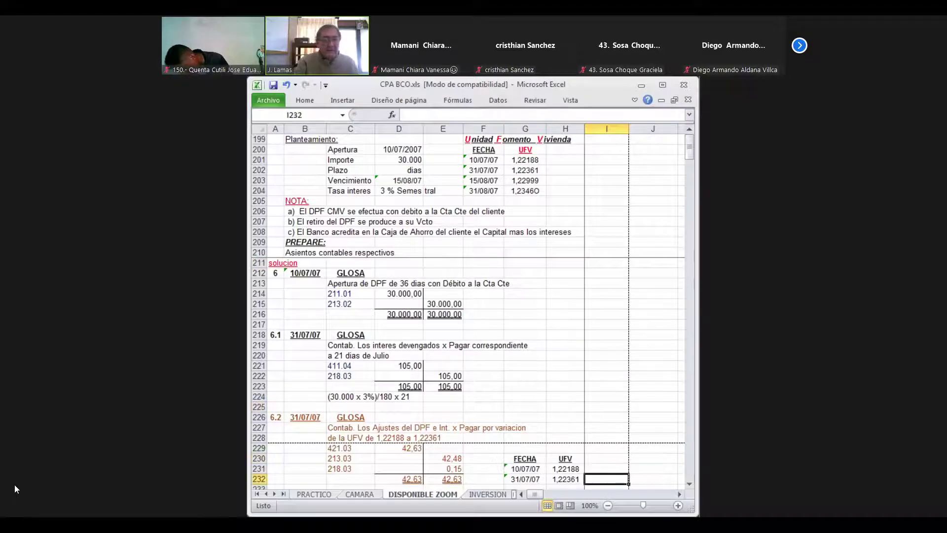
key("Down")
key("Down")
key("Down")
key("Down")
key("Down")
key("Down")
key("Down")
key("Down")
key("Down")
key("Down")
key("Down")
key("Down")
key("Down")
key("Down")
key("Down")
key("Down")
key("Down")
key("Down")
key("Down")
key("Down")
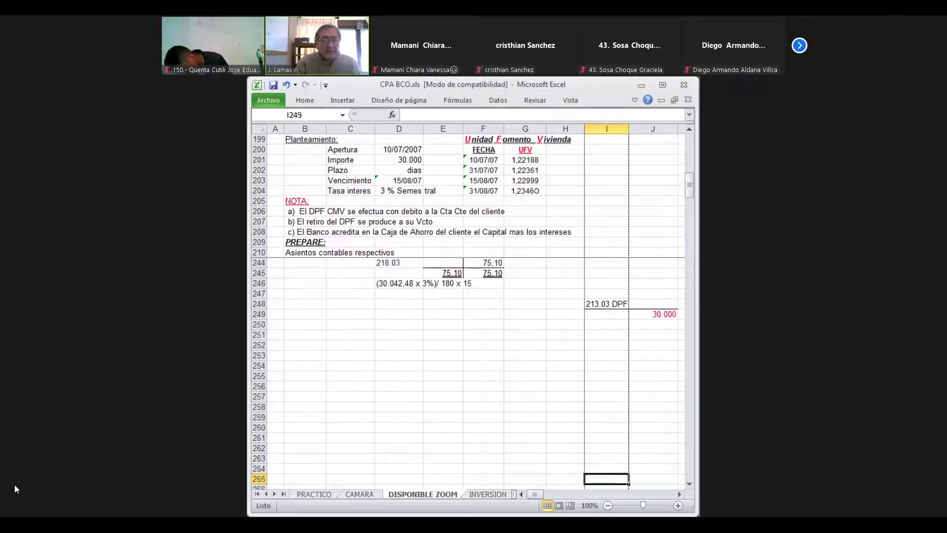
Go back up to journal entry 6.3 and examine its interest calculation, stopping at cell A246.
key("Up")
key("Up")
key("Up")
key("Up")
key("Up")
key("Up")
key("Up")
key("Up")
key("Up")
key("Up")
key("Up")
key("Up")
key("Up")
key("Up")
key("Up")
key("Up")
key("Up")
key("Up")
key("Up")
key("Up")
key("Left")
key("Left")
key("Left")
key("Left")
key("Left")
key("Left")
key("Left")
key("Left")
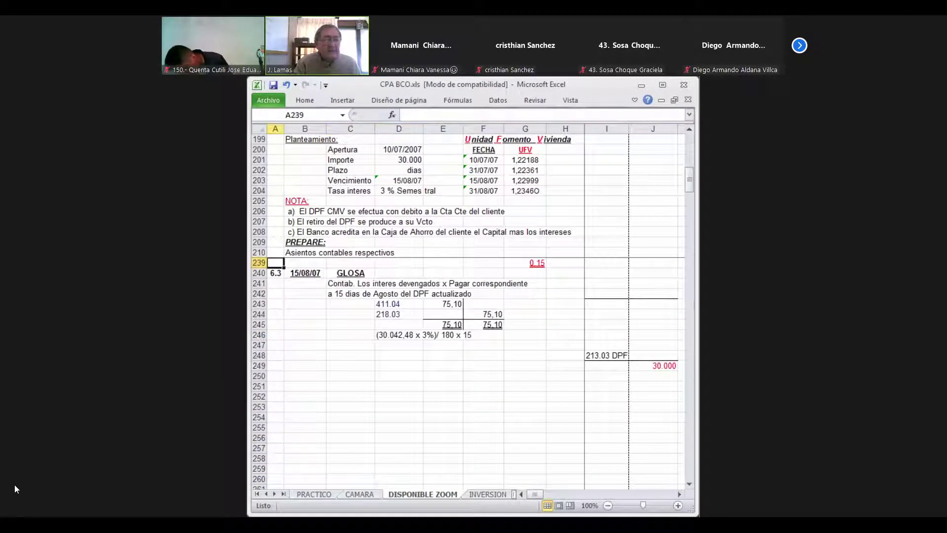
key("Down")
key("Down")
key("Down")
key("Down")
key("Down")
key("Down")
key("Down")
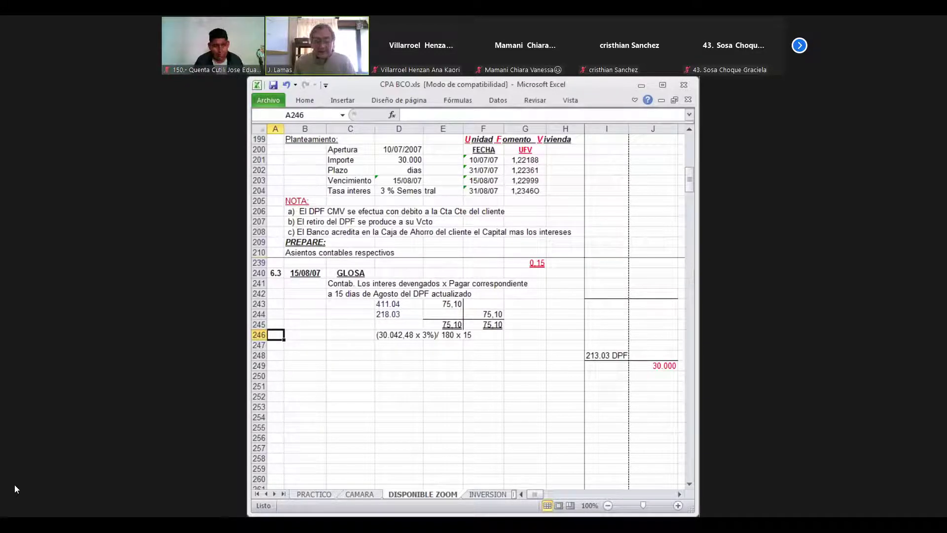
Copy the 31/07/07 date and its UFV from G254:H254 over the row above in entry 6.4's UFV table.
mouse_move(25, 512)
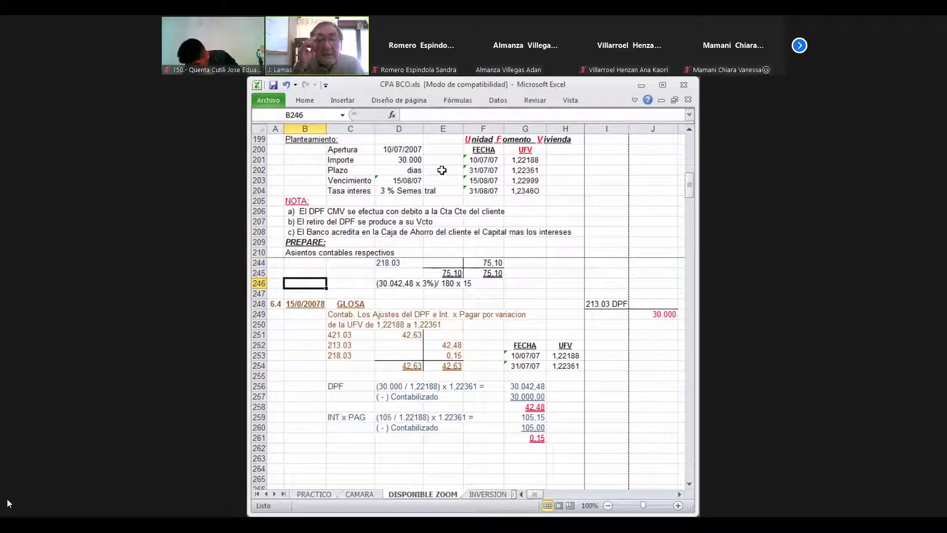
left_click(531, 369)
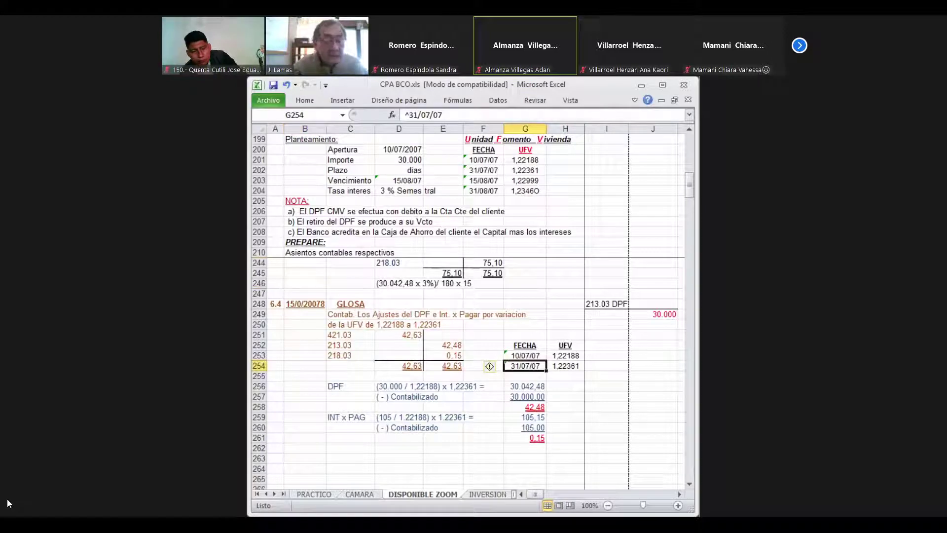
key("shift+Right")
key("ctrl+c")
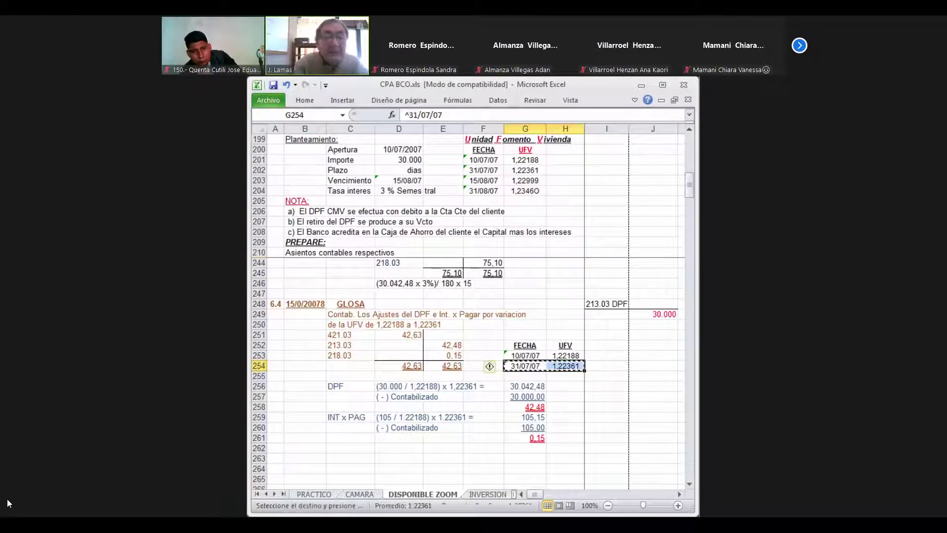
key("Up")
key("Return")
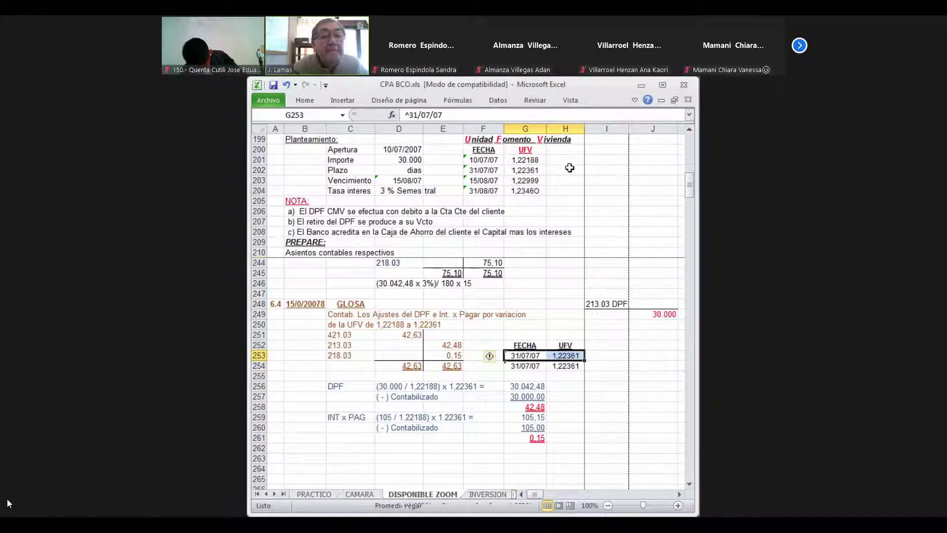
Copy the 15/08/07 date and its UFV 1,22999 from F203:G203 into G254:H254 of entry 6.4's UFV table.
left_click(482, 181)
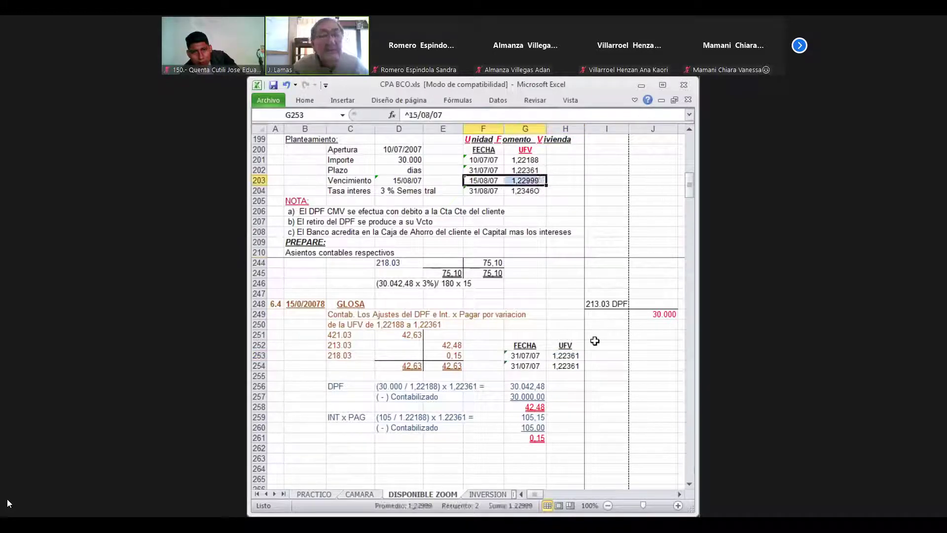
key("ctrl+c")
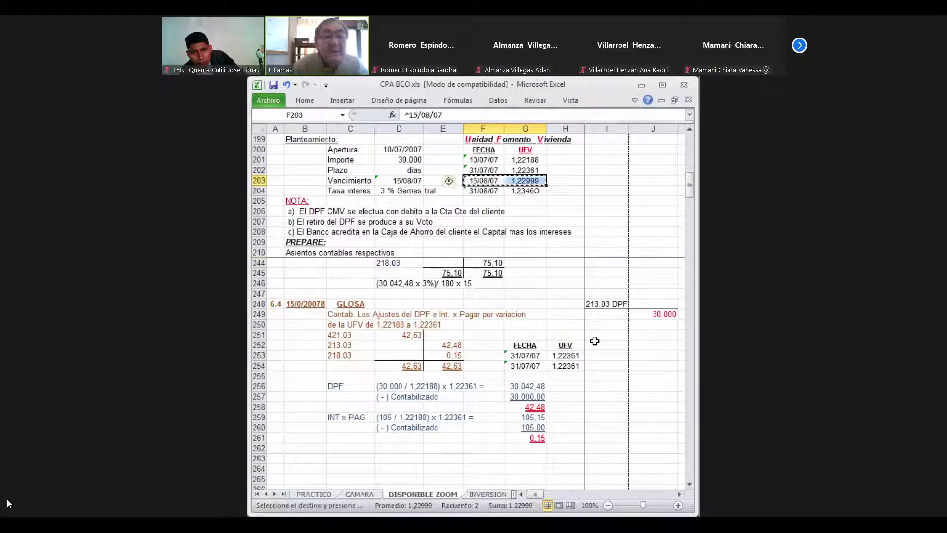
key("Down")
key("Down")
key("Down")
key("Down")
key("Down")
key("Down")
key("Down")
key("Down")
key("Down")
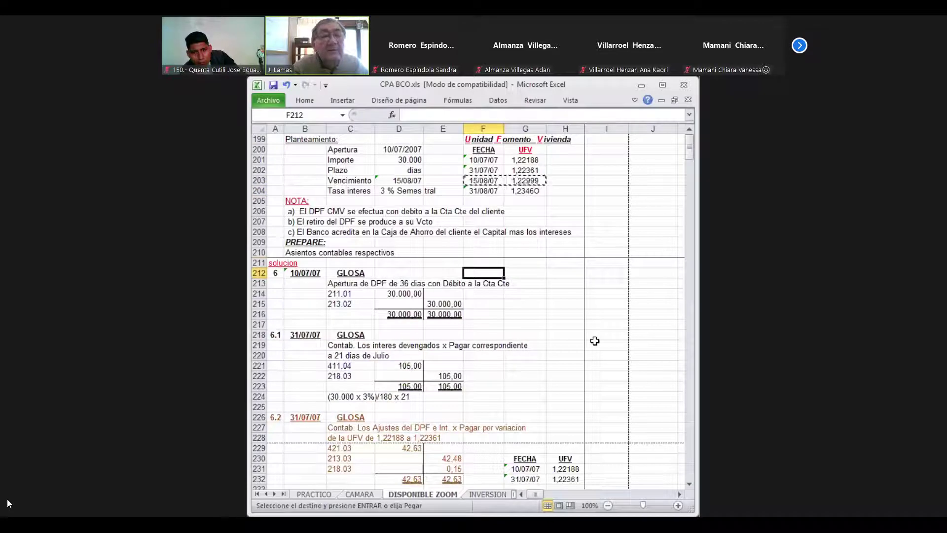
key("Down")
key("Down")
key("Down")
key("Down")
key("Down")
key("Down")
key("Down")
key("Down")
key("Down")
key("Down")
key("Down")
key("Down")
key("Down")
key("Down")
key("Down")
key("Down")
key("Down")
key("Down")
key("Down")
key("Down")
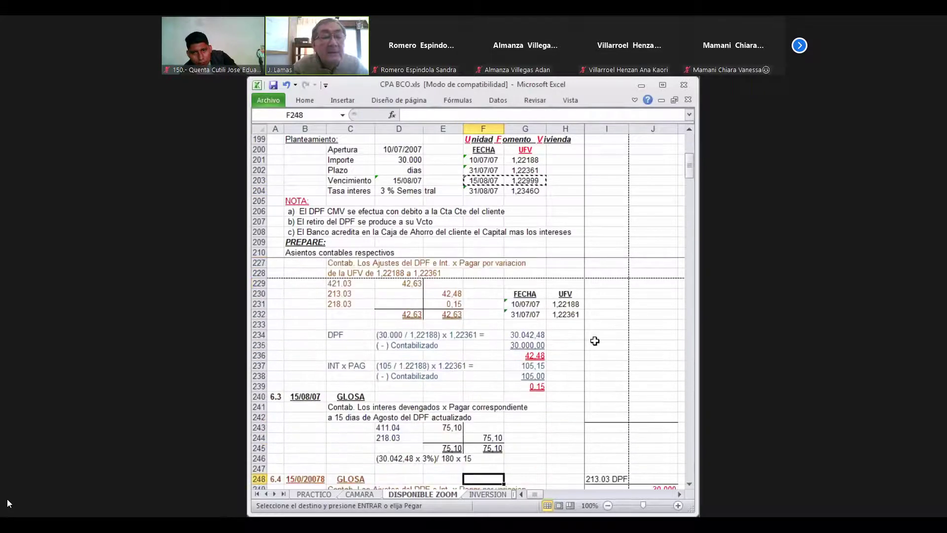
key("Down")
key("Down")
key("Down")
key("Down")
key("Down")
key("Down")
key("Down")
key("Down")
key("Down")
key("Down")
key("Down")
key("Down")
key("Down")
key("Down")
key("Down")
key("Down")
key("Down")
key("Down")
key("Down")
key("Down")
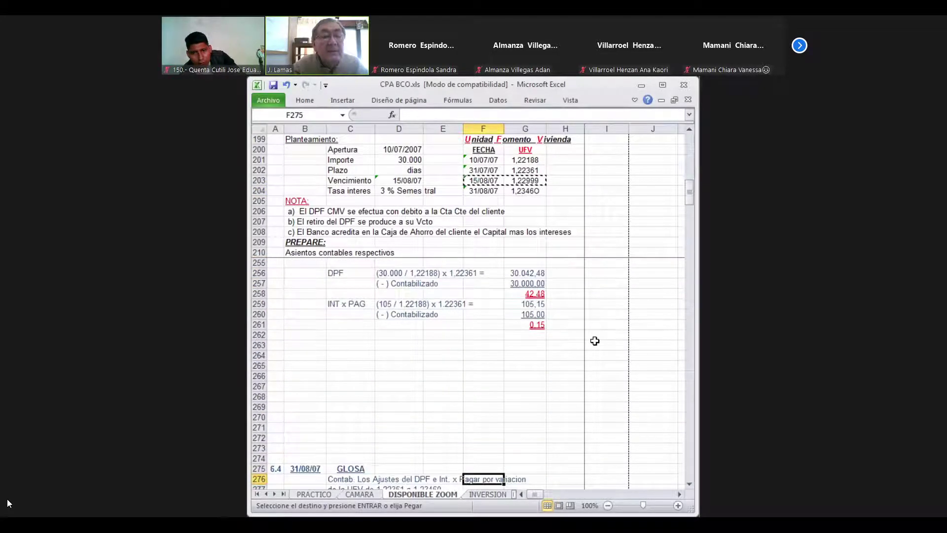
key("Up")
key("Up")
key("Up")
key("Up")
key("Up")
key("Up")
key("Up")
key("Up")
key("Up")
key("Up")
key("Up")
key("Up")
key("Up")
key("Up")
key("Up")
key("Up")
key("Up")
key("Up")
key("Up")
key("Up")
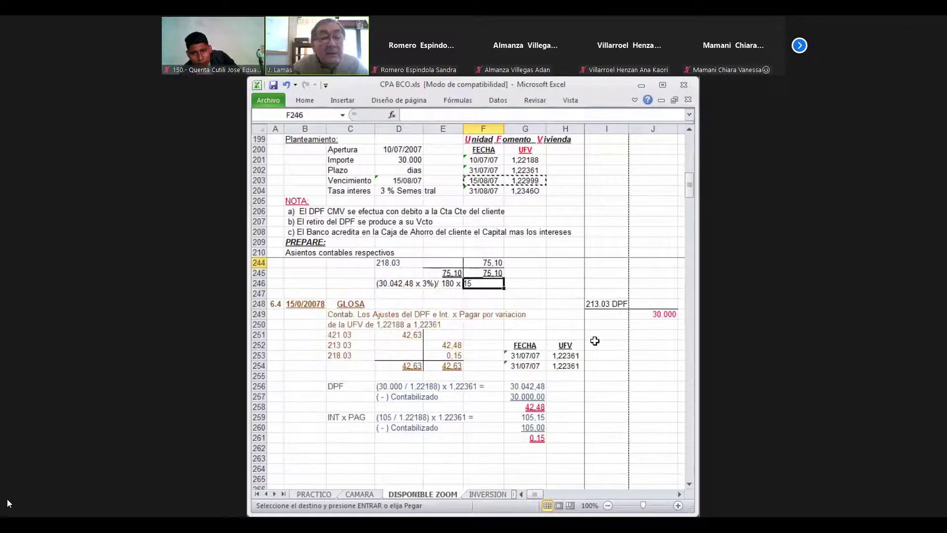
key("Down")
key("Down")
key("Down")
key("Down")
key("Down")
key("Down")
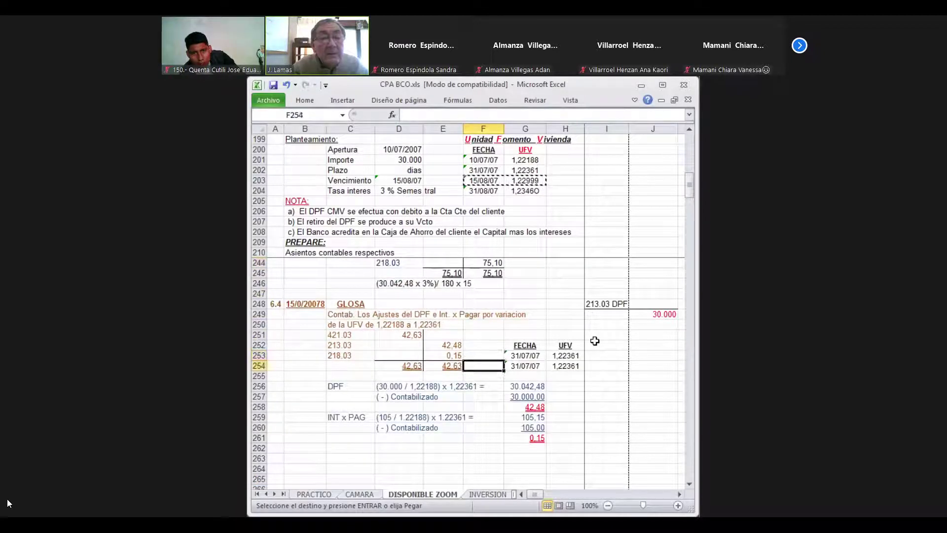
key("Right")
key("Return")
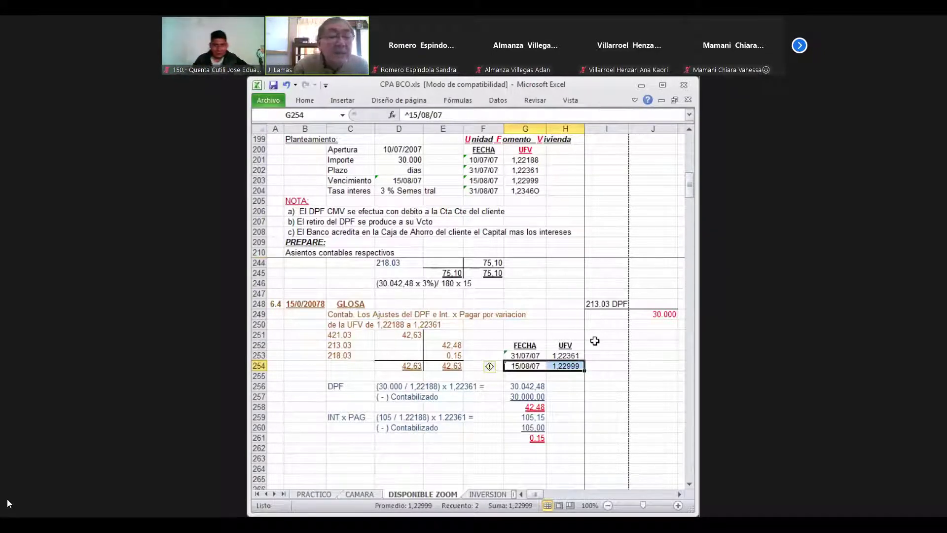
key("Left")
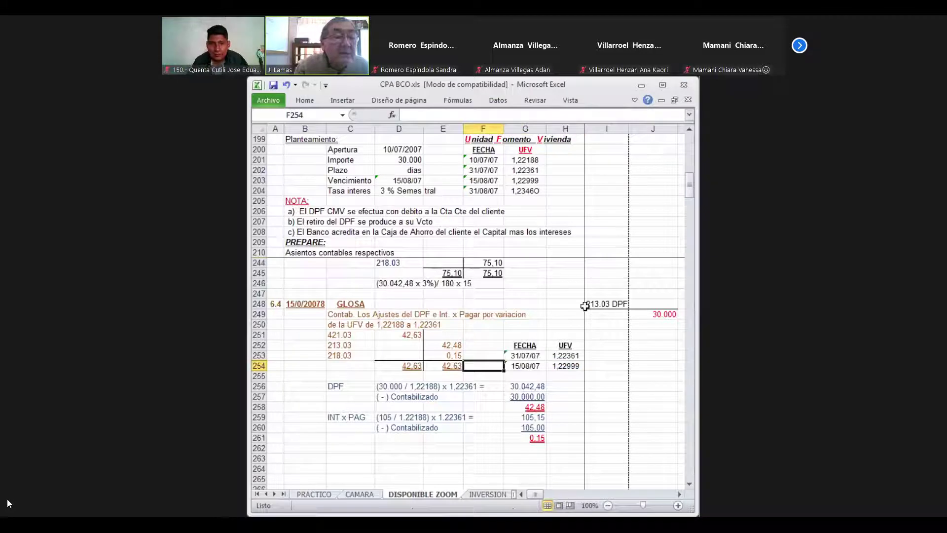
Change the starting UFV in entry 6.4's description in cell C250 to 1,22361.
left_click(355, 326)
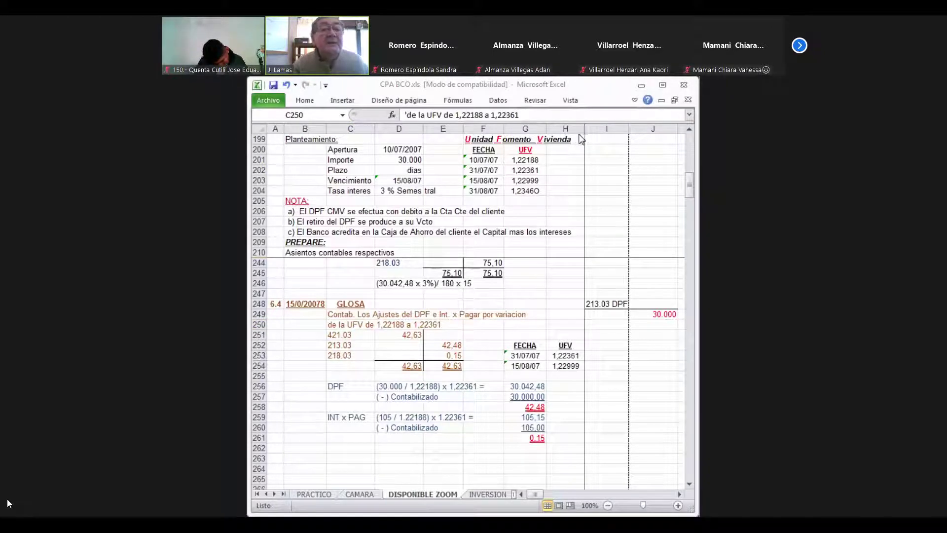
key("Escape")
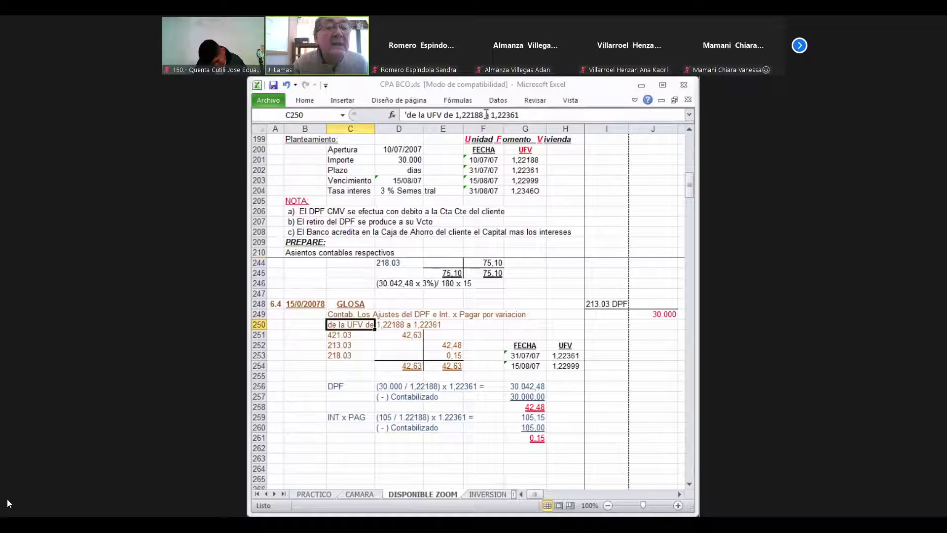
left_click(484, 112)
key("BackSpace")
key("BackSpace")
key("BackSpace")
type("361")
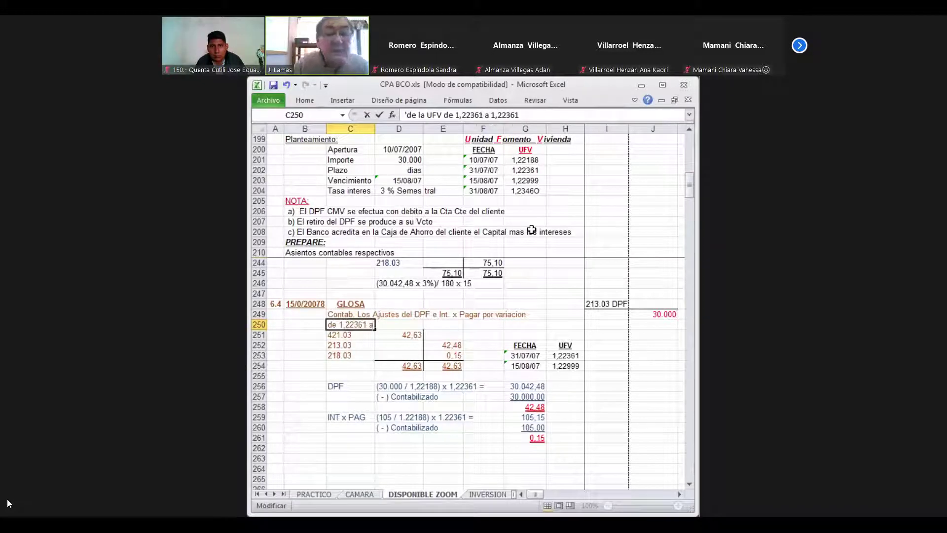
Change the ending UFV in entry 6.4's description in cell C250 to 1,22999 and confirm the text.
key("Right")
key("Right")
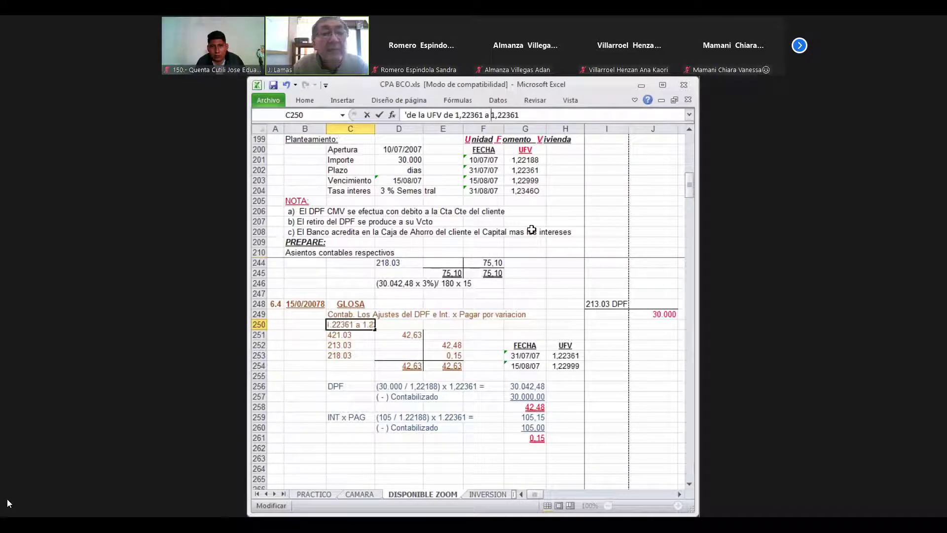
key("Right")
key("Right")
key("BackSpace")
key("BackSpace")
key("BackSpace")
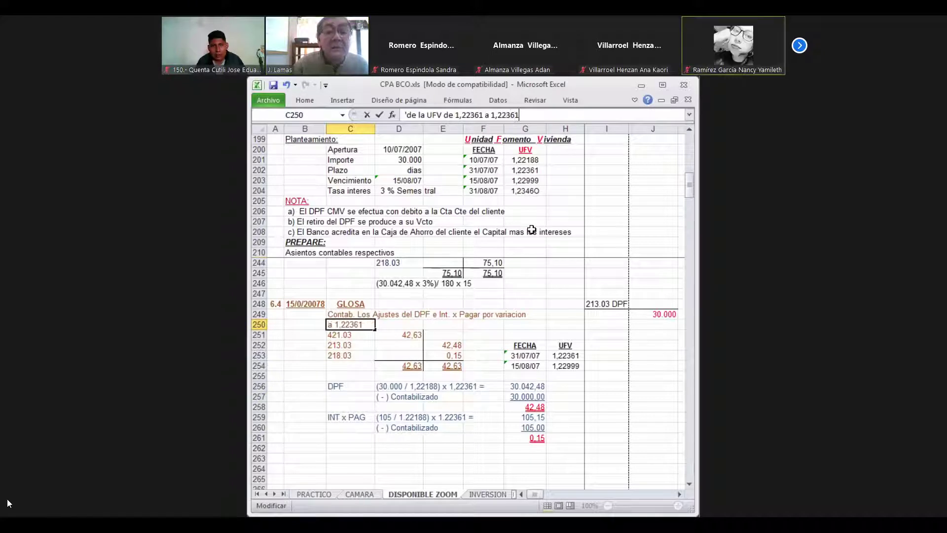
type("999")
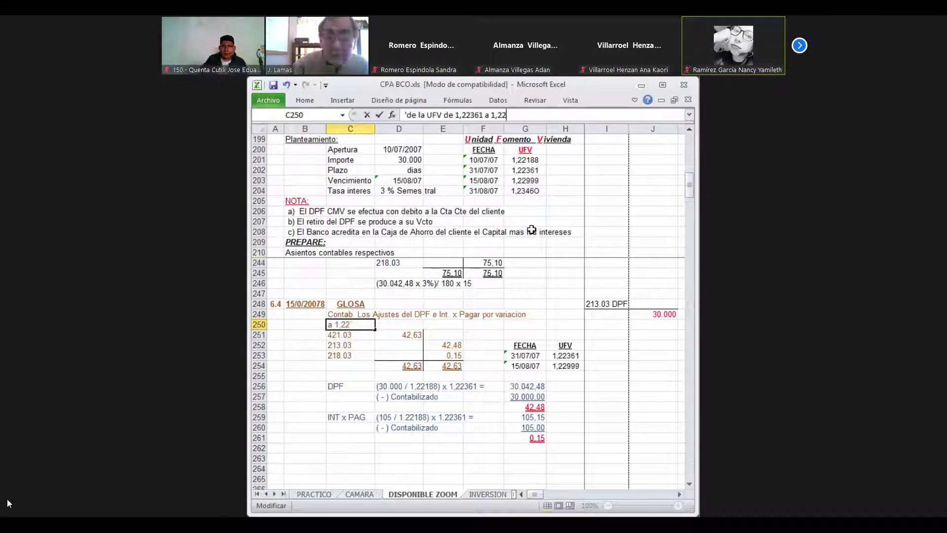
key("Return")
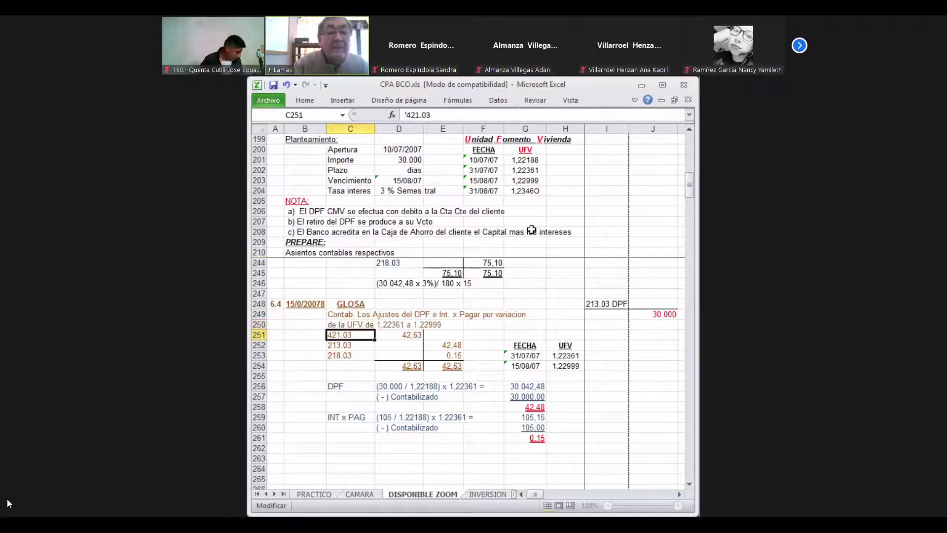
Go to cell F253 and review entry 6.4's amounts against the adjacent UFV dates and rates.
key("Down")
key("Down")
key("Right")
key("Right")
key("Right")
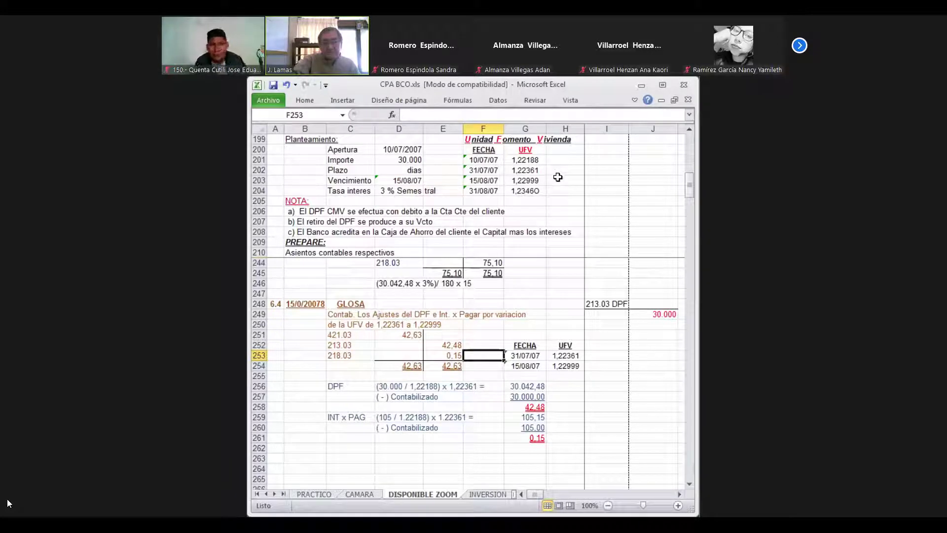
mouse_move(10, 502)
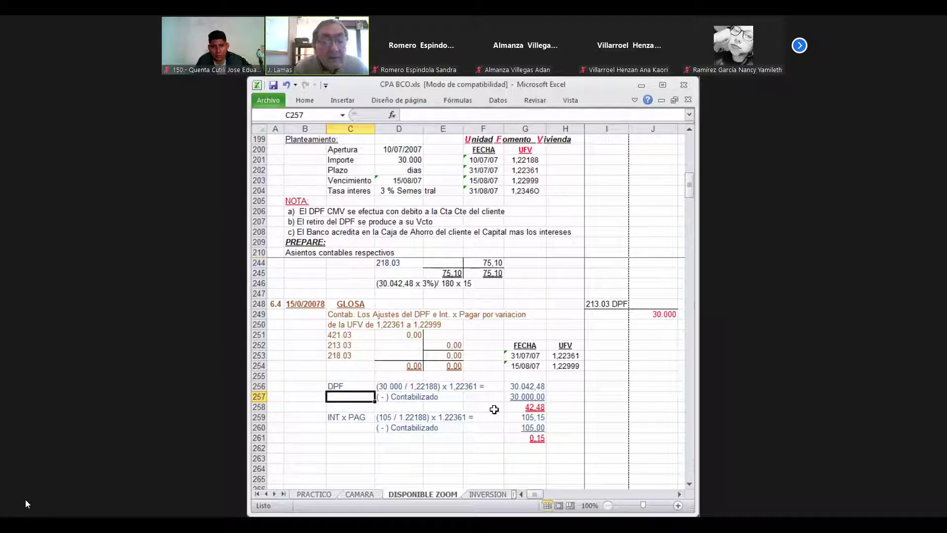
Replace the principal in the DPF calculation text in cell D256 with 30.042,,48.
mouse_move(96, 460)
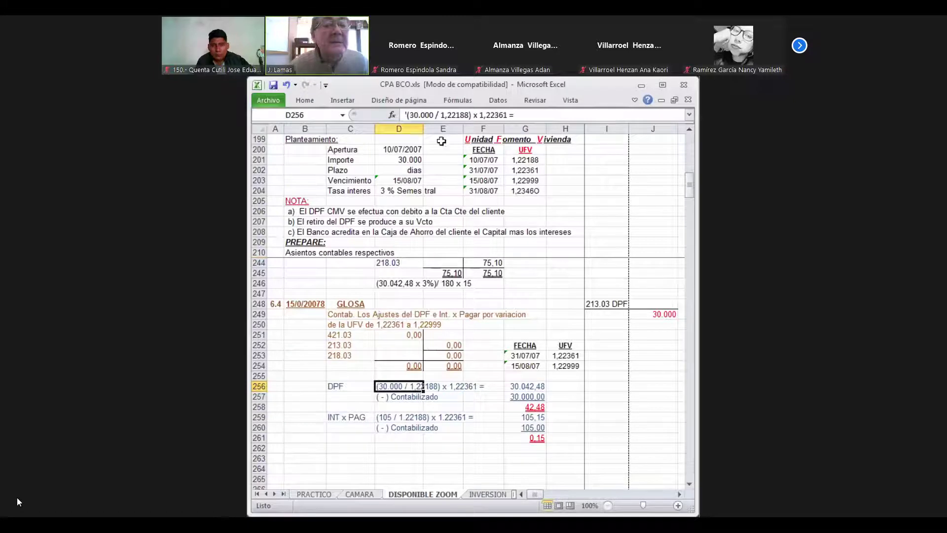
left_click(418, 115)
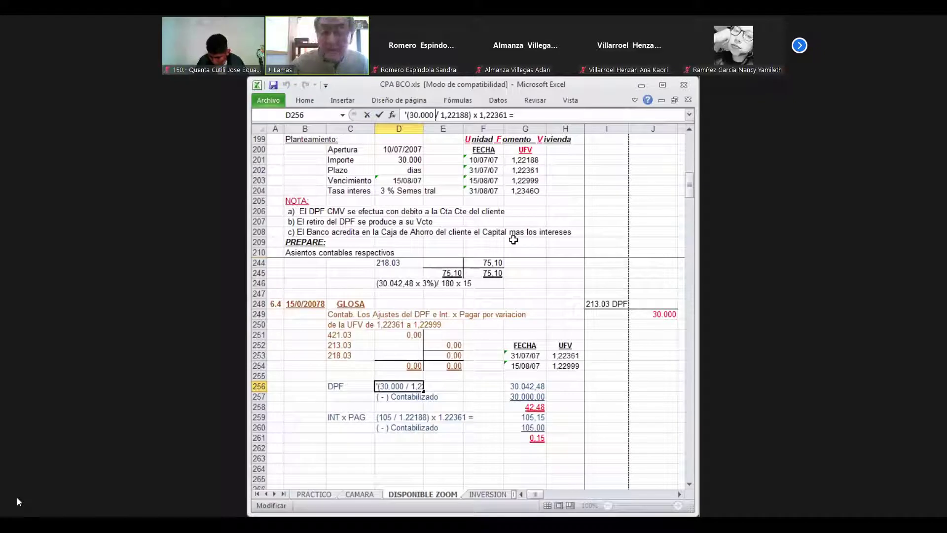
key("Left")
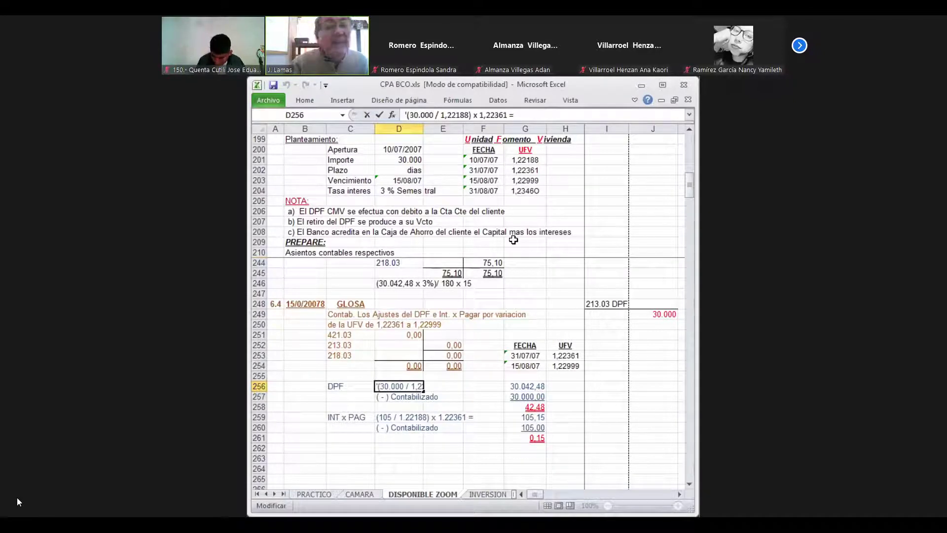
key("BackSpace")
key("BackSpace")
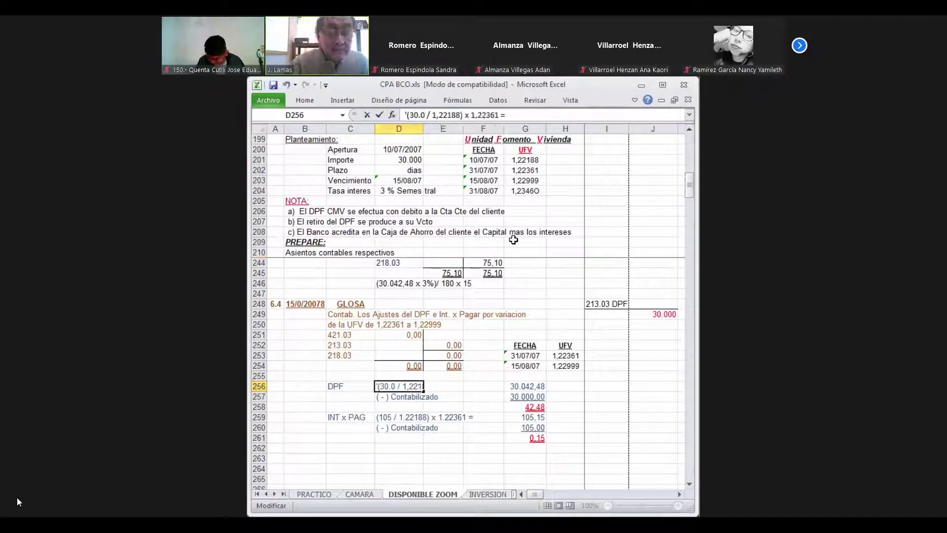
type("42")
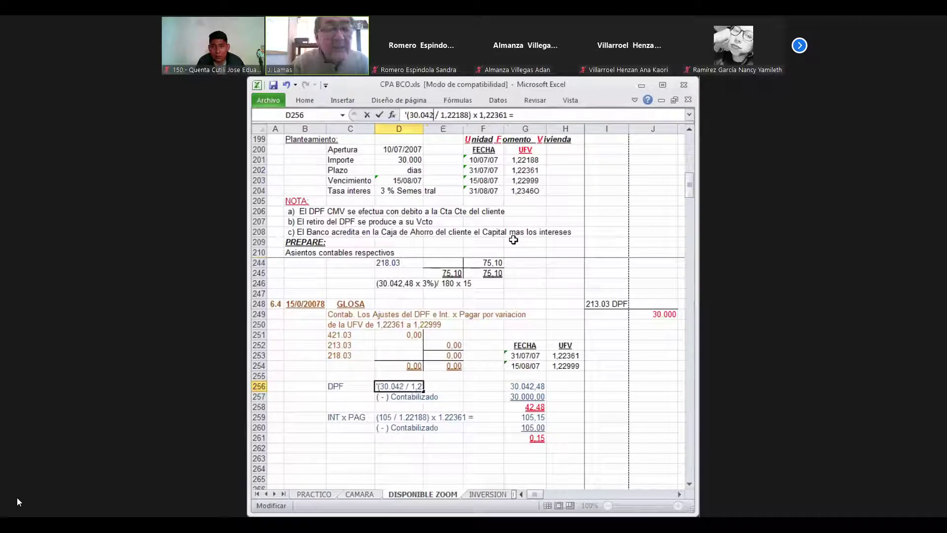
type(",,48")
key("Return")
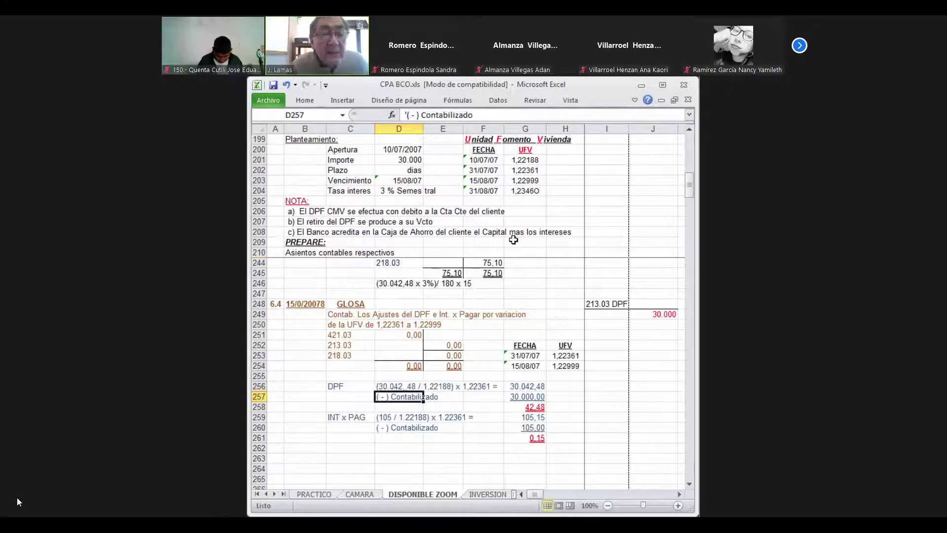
Change the dividing UFV in the DPF calculation text in cell D256 to 1,22361.
key("Up")
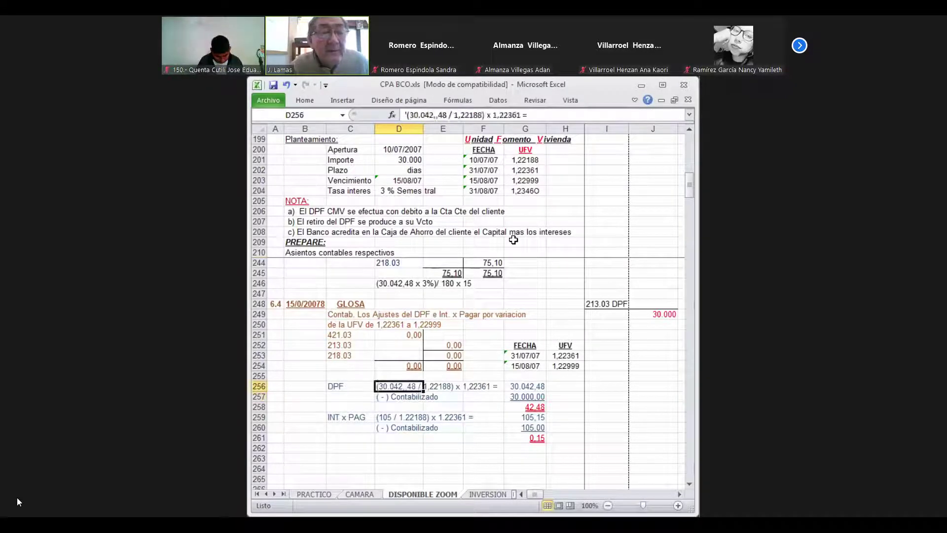
left_click(481, 114)
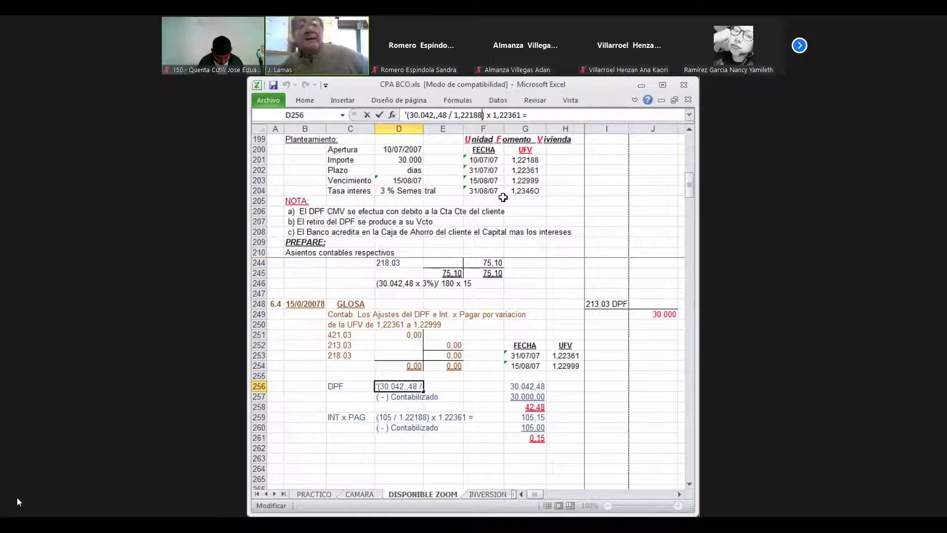
key("BackSpace")
key("BackSpace")
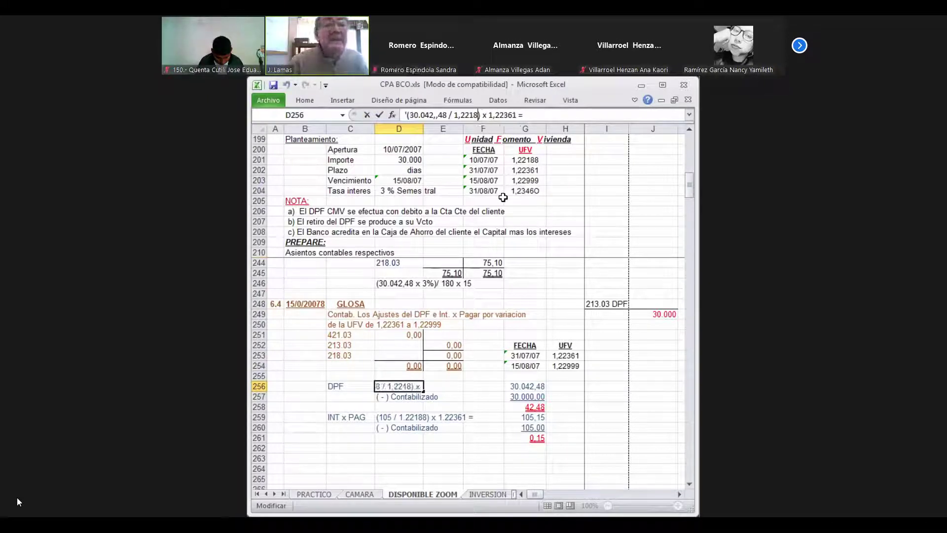
key("BackSpace")
type("361")
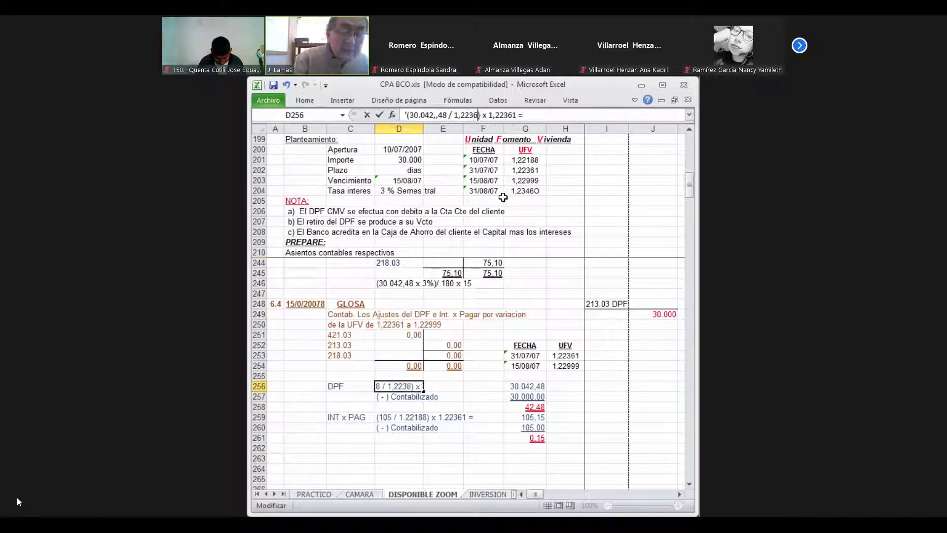
Change the multiplying UFV in the DPF calculation text in cell D256 to 1,22999.
key("Right")
key("Right")
key("Right")
key("Right")
key("Right")
key("Right")
key("Right")
key("Right")
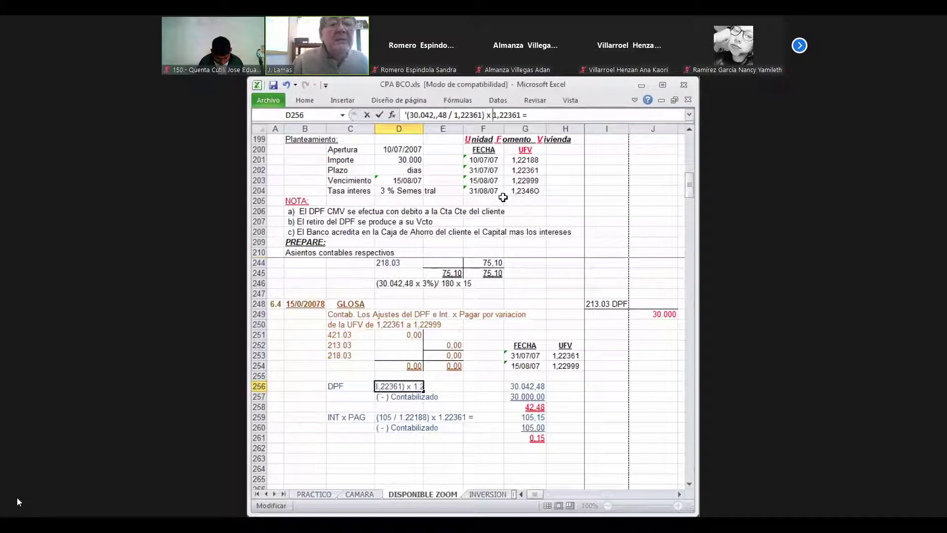
key("Right")
key("Right")
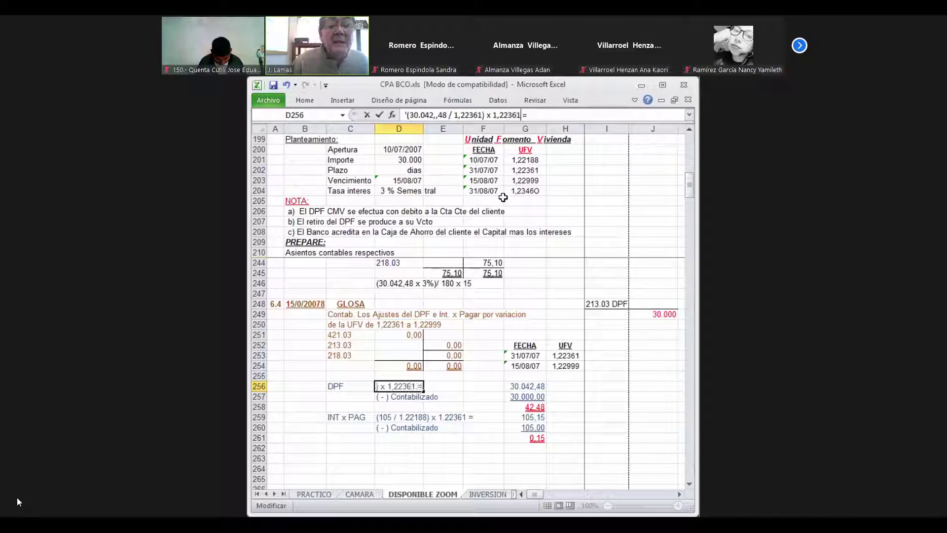
key("Delete")
key("BackSpace")
key("BackSpace")
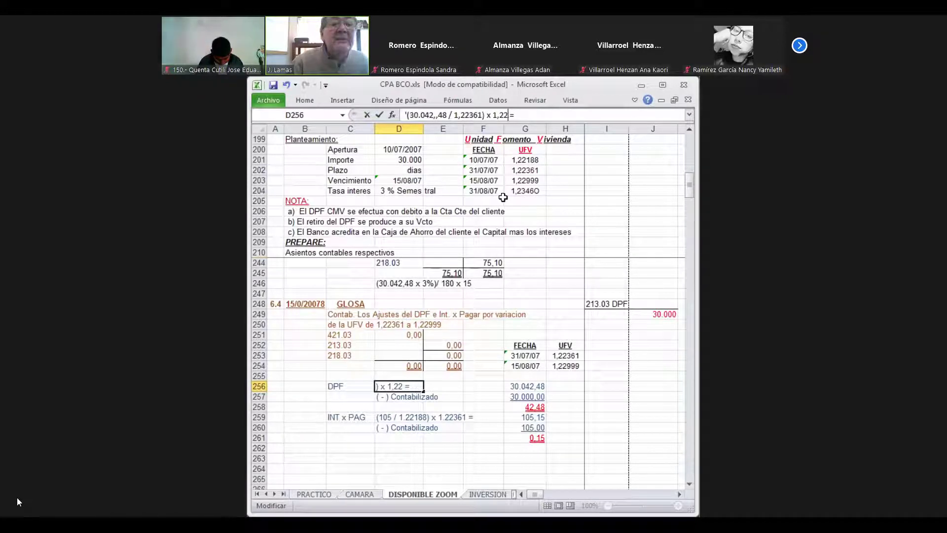
type("9")
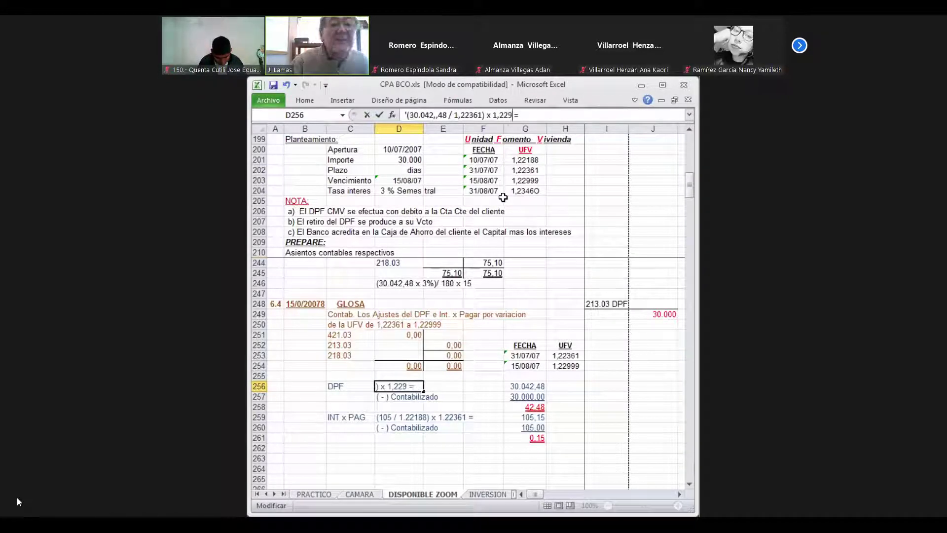
type("99")
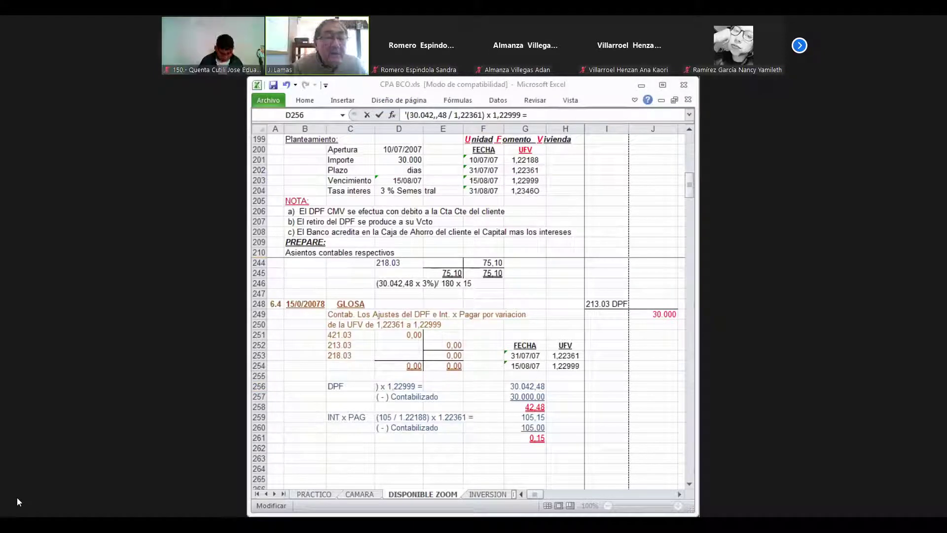
mouse_move(27, 484)
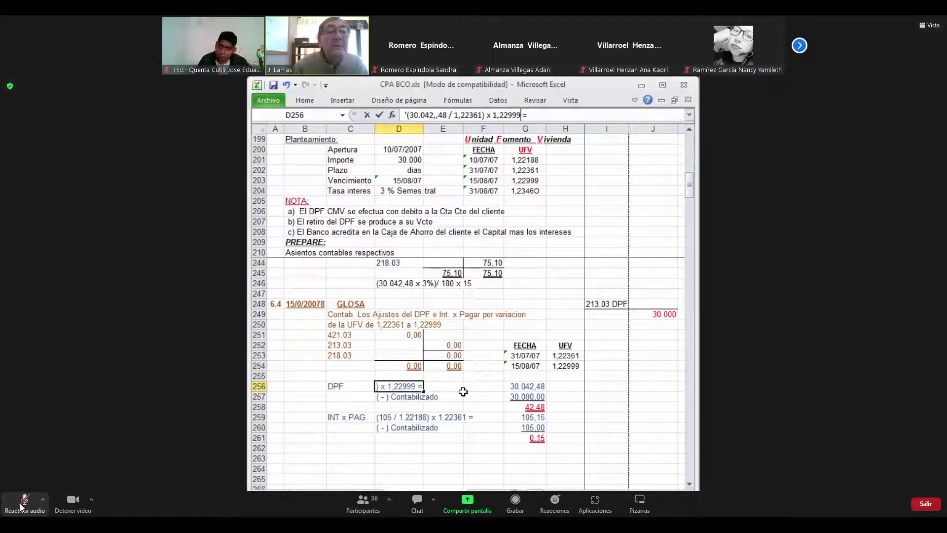
mouse_move(25, 505)
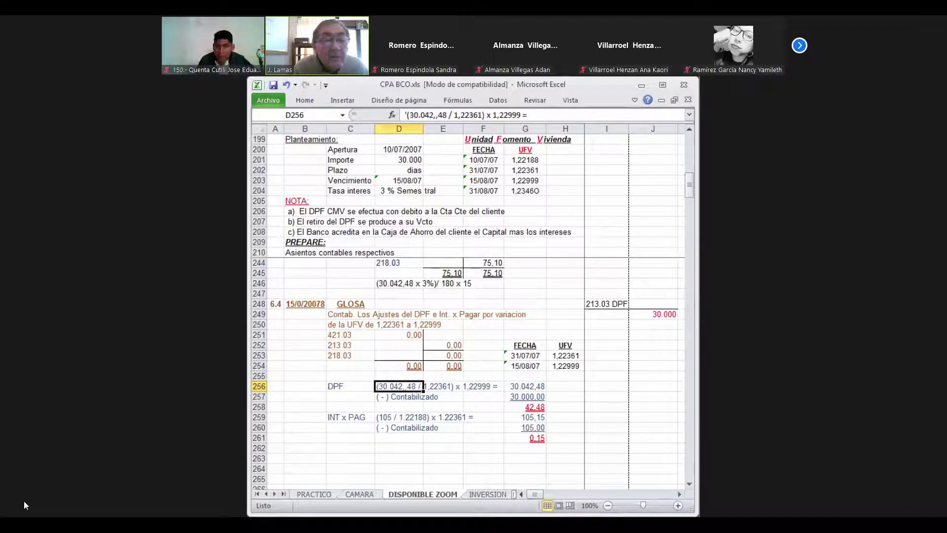
left_click(26, 504)
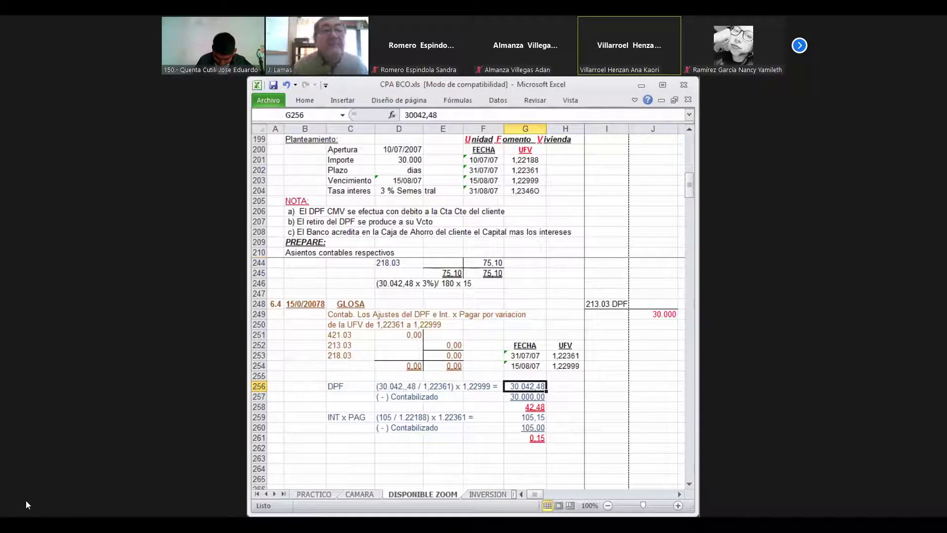
mouse_move(21, 459)
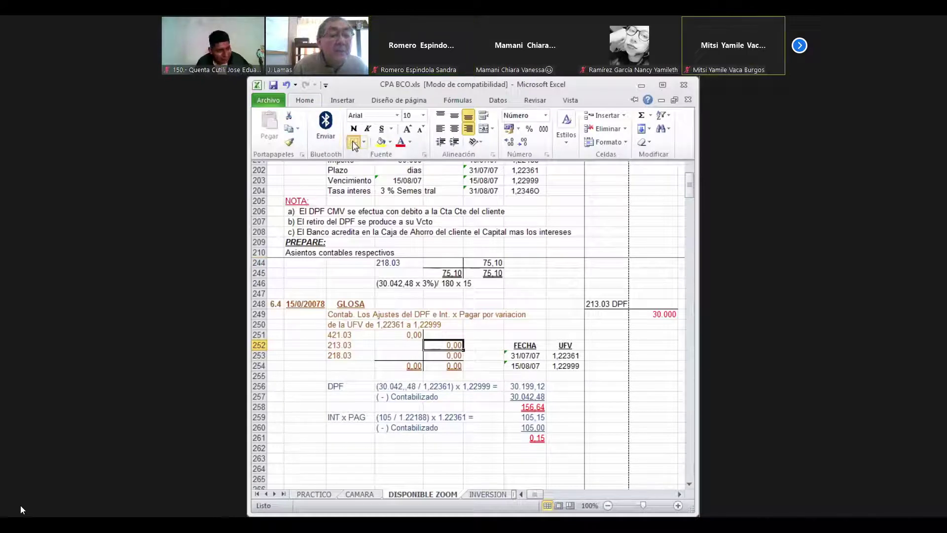
Apply a right border to the empty debit cell D252 on entry 6.4's account 213.03 line.
key("Left")
key("Left")
key("Right")
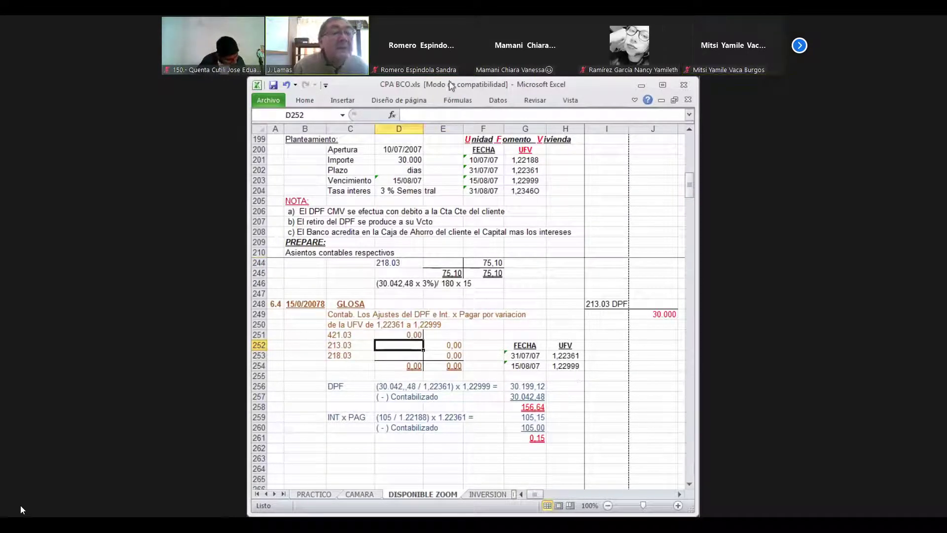
left_click(310, 101)
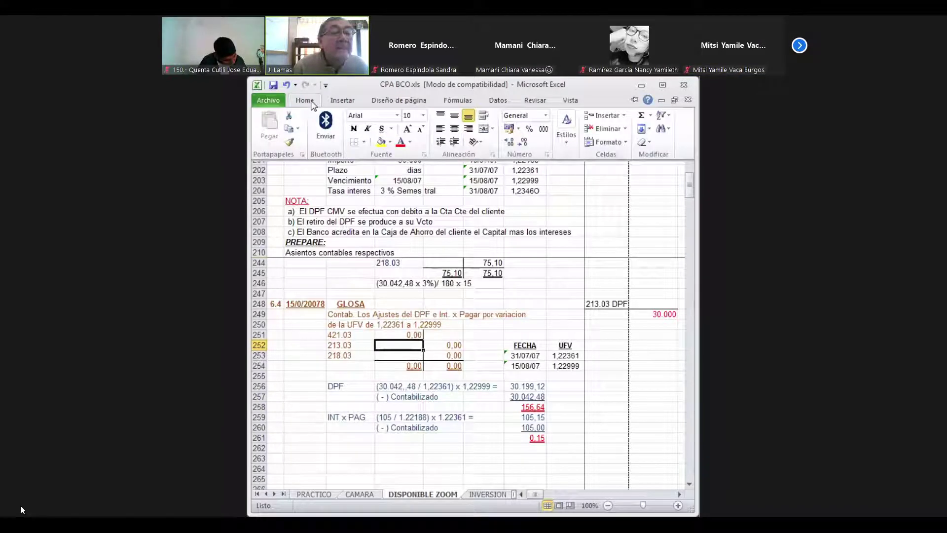
left_click(364, 142)
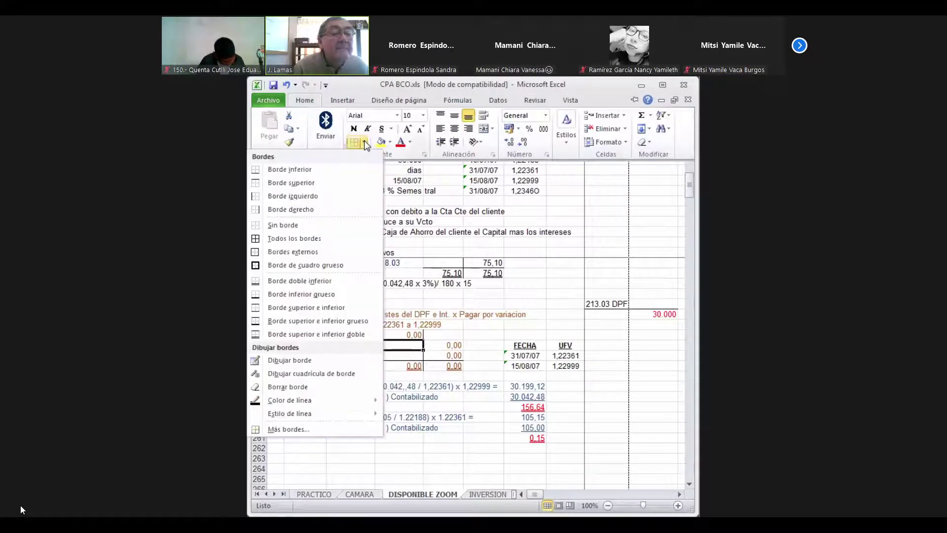
left_click(327, 210)
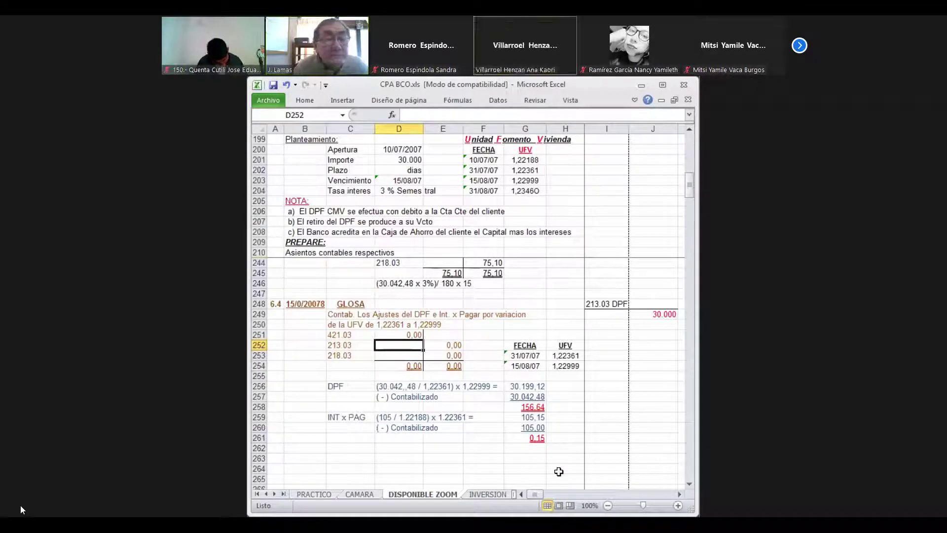
Enter 156,64 as the credit for account 213.03 in cell E252 of entry 6.4.
key("Down")
key("Down")
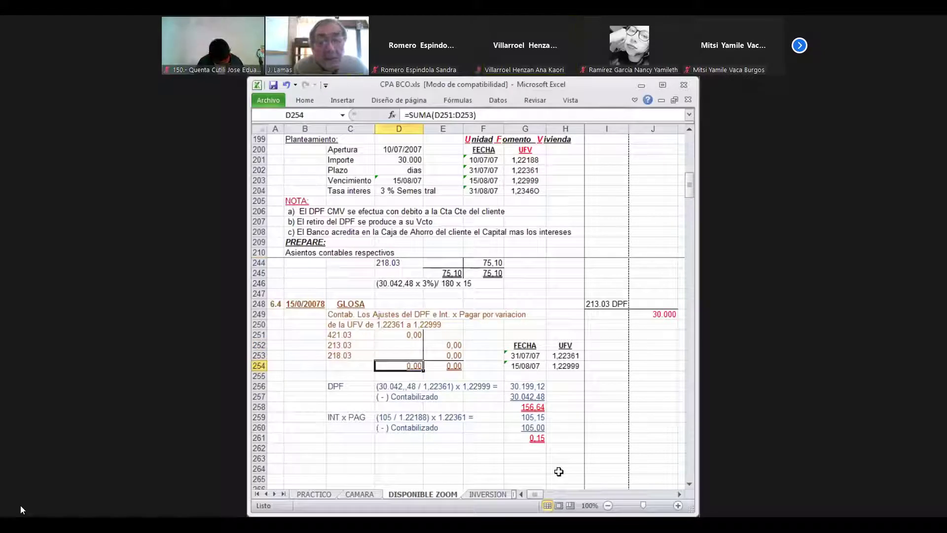
key("Up")
key("Up")
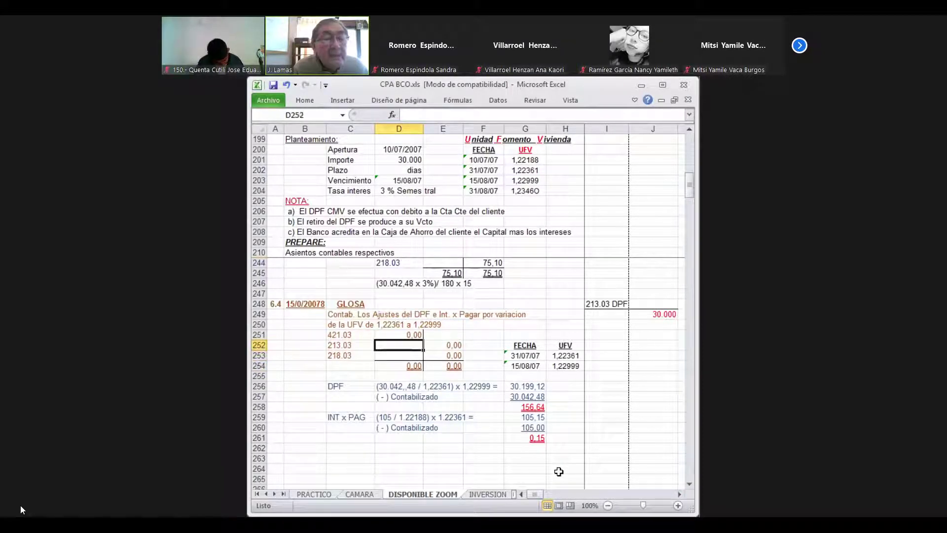
key("Right")
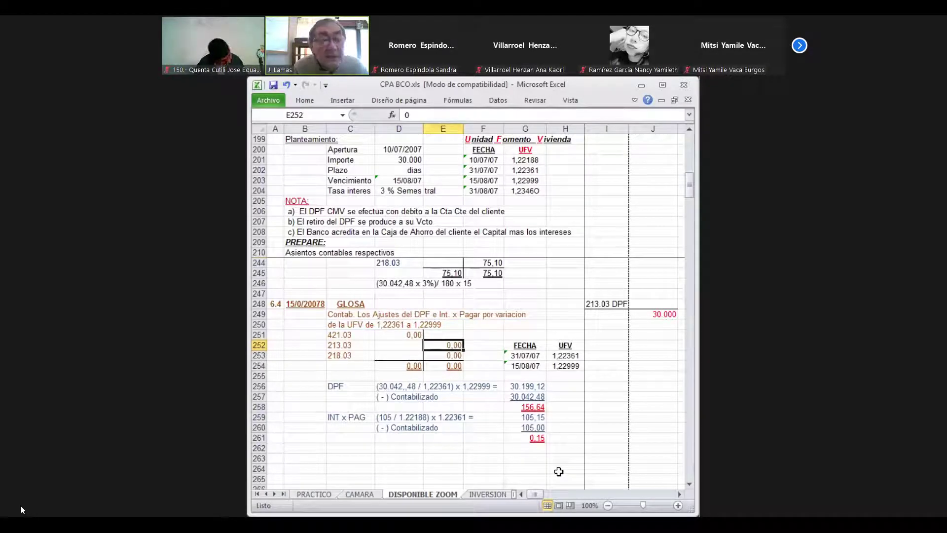
type("156,64")
key("Return")
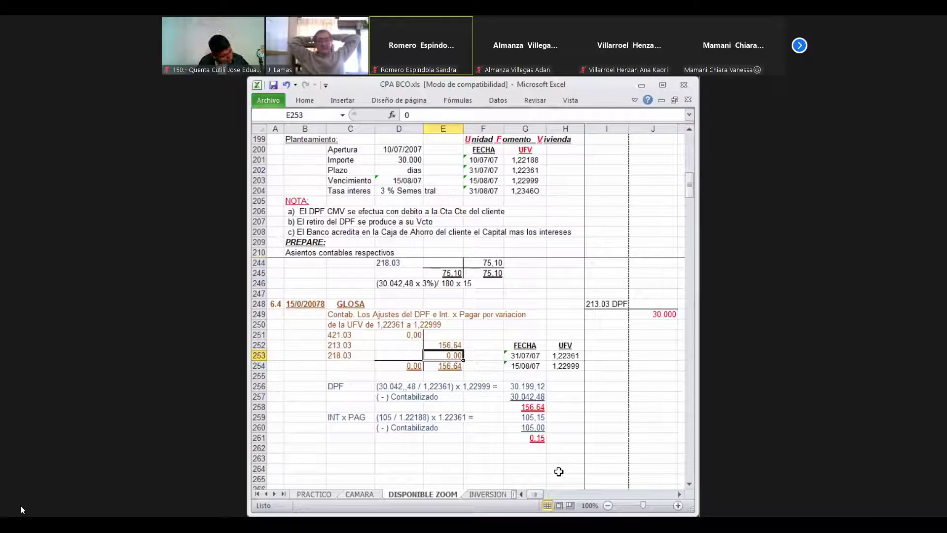
Unmute the meeting microphone and mute it again, twice in a row.
mouse_move(57, 473)
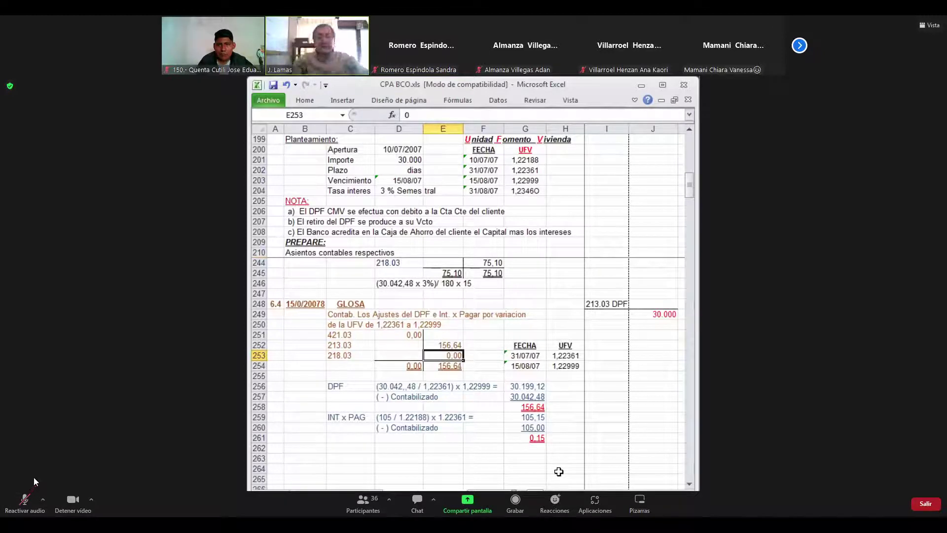
left_click(23, 500)
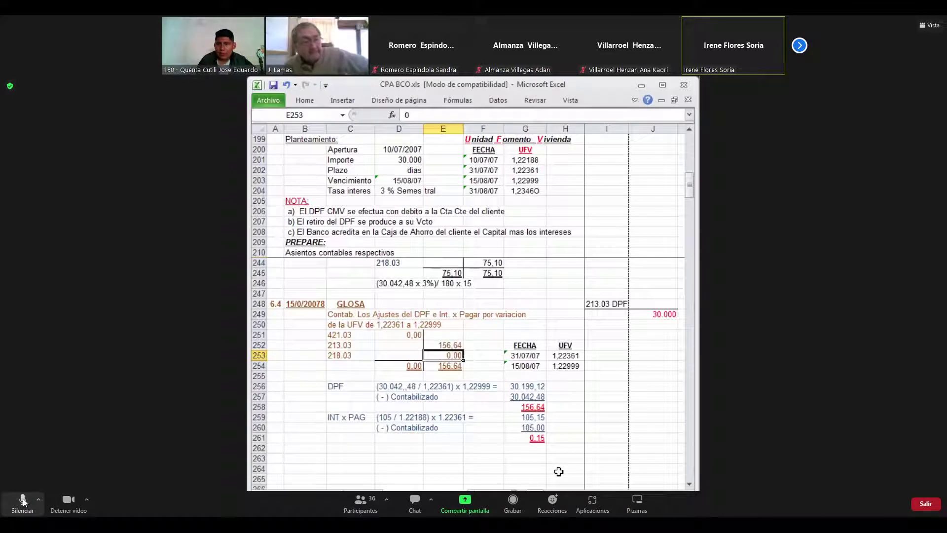
left_click(23, 500)
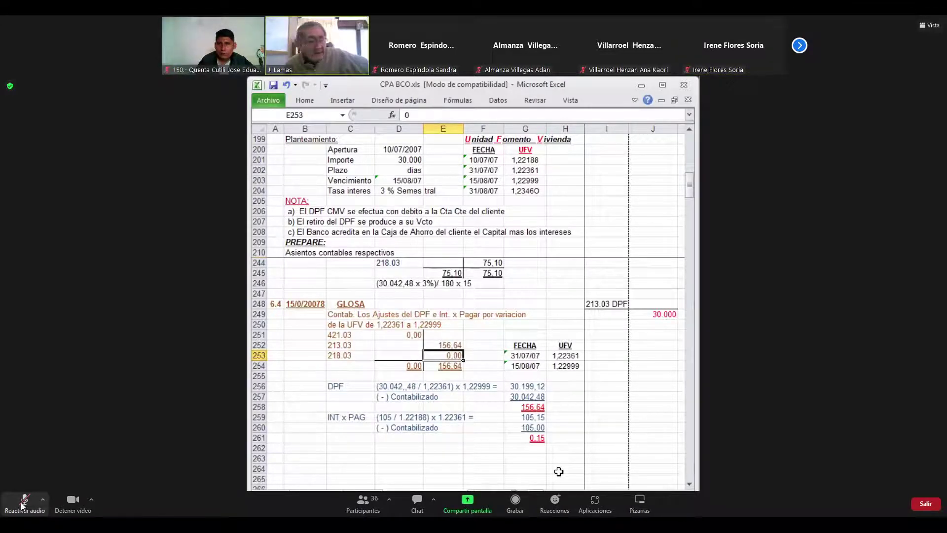
left_click(22, 502)
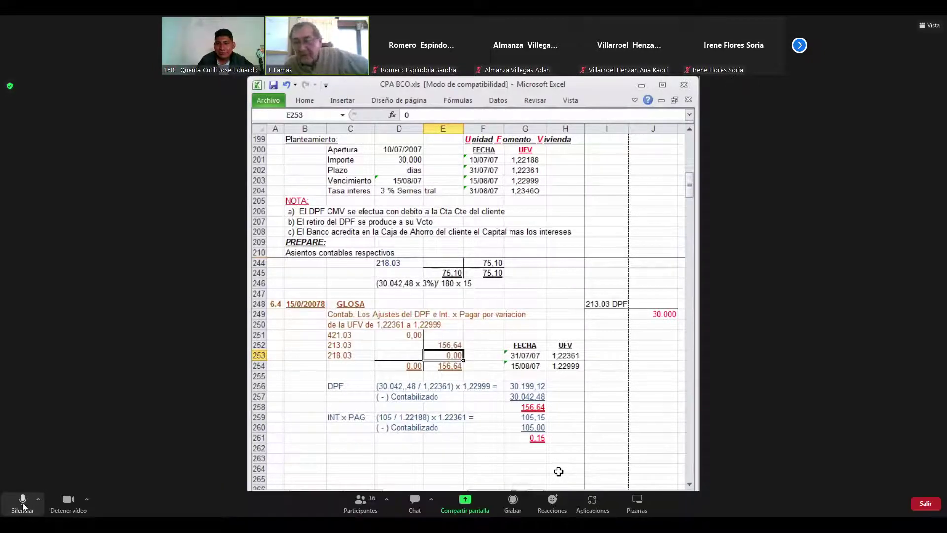
left_click(22, 502)
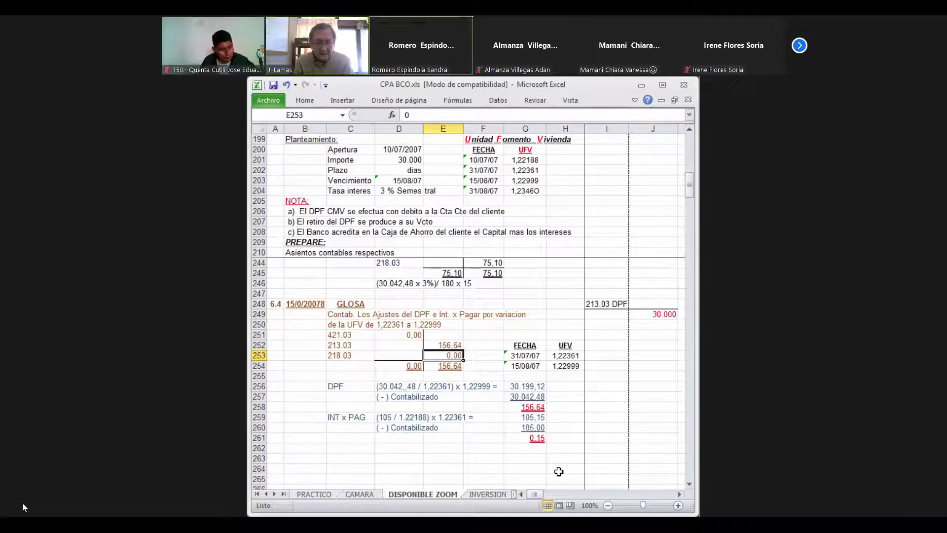
mouse_move(22, 467)
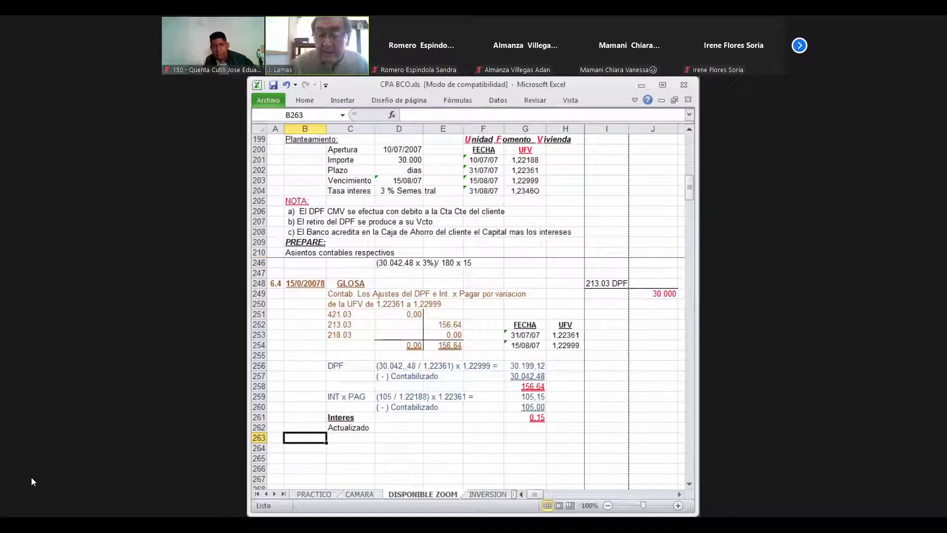
Enter the sign ( + ) in cell B263, then center it and make it bold.
type("(")
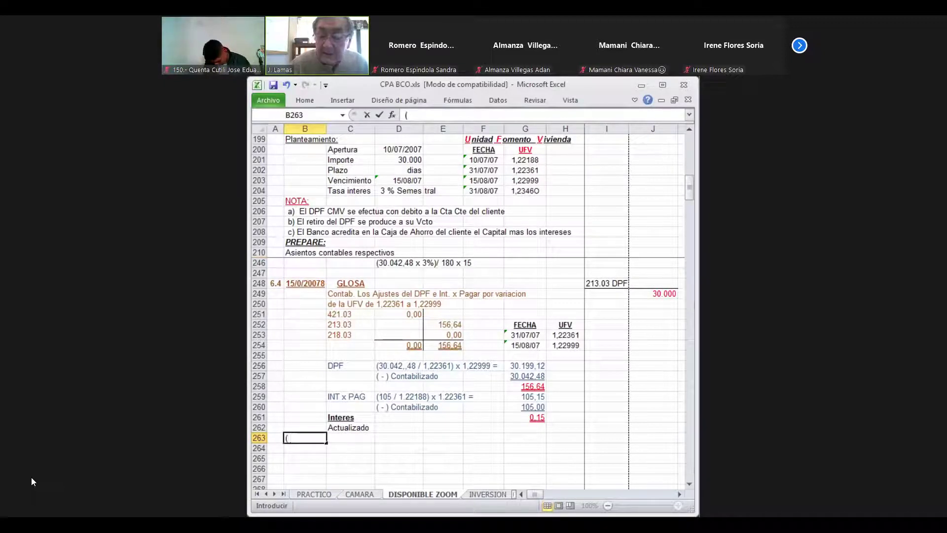
type(" + )")
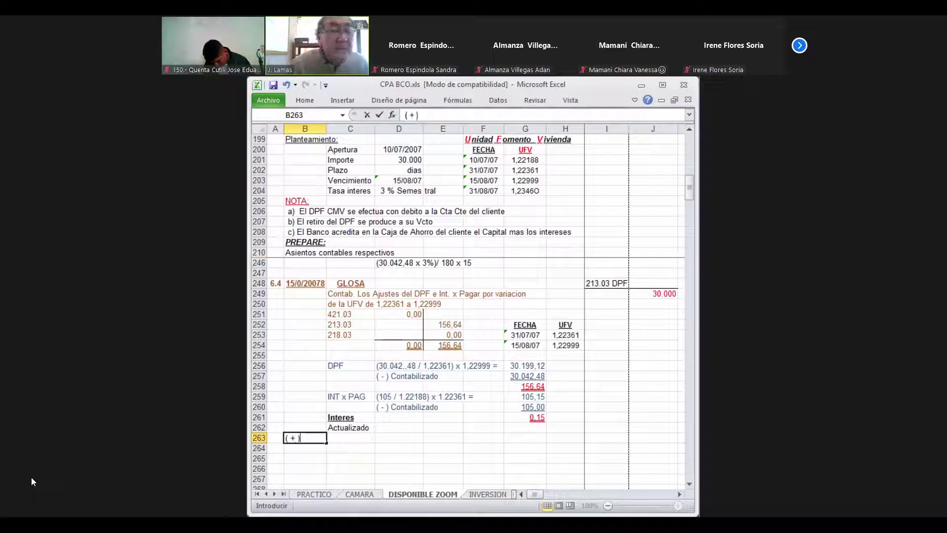
key("Return")
key("Up")
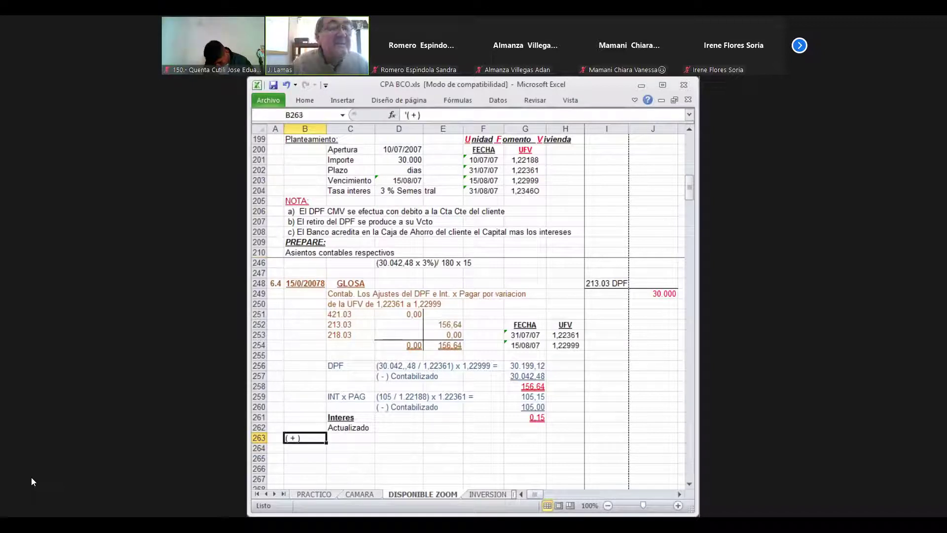
left_click(305, 100)
left_click(455, 129)
left_click(306, 100)
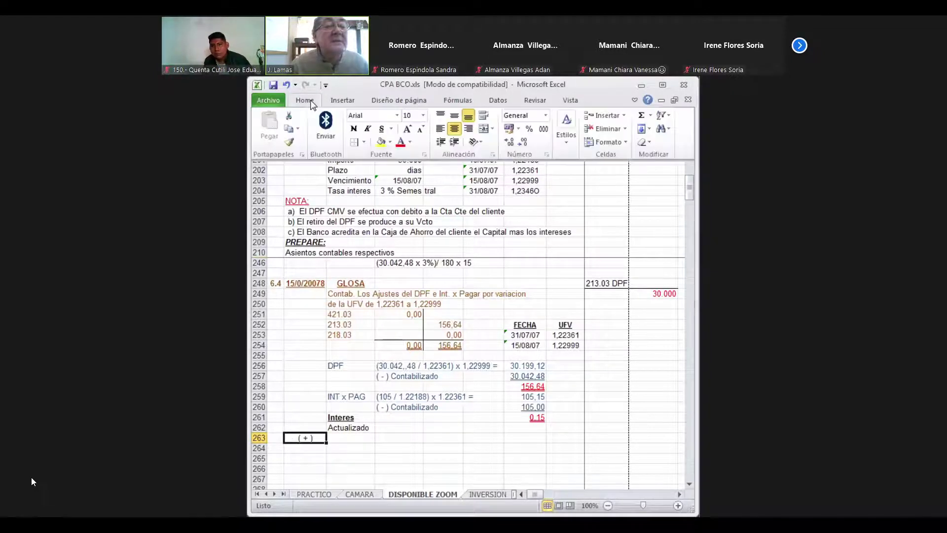
left_click(352, 128)
Label cell C263 "Nuevo Interes" beside the ( + ) sign, correcting the misspelled first word.
left_click(340, 439)
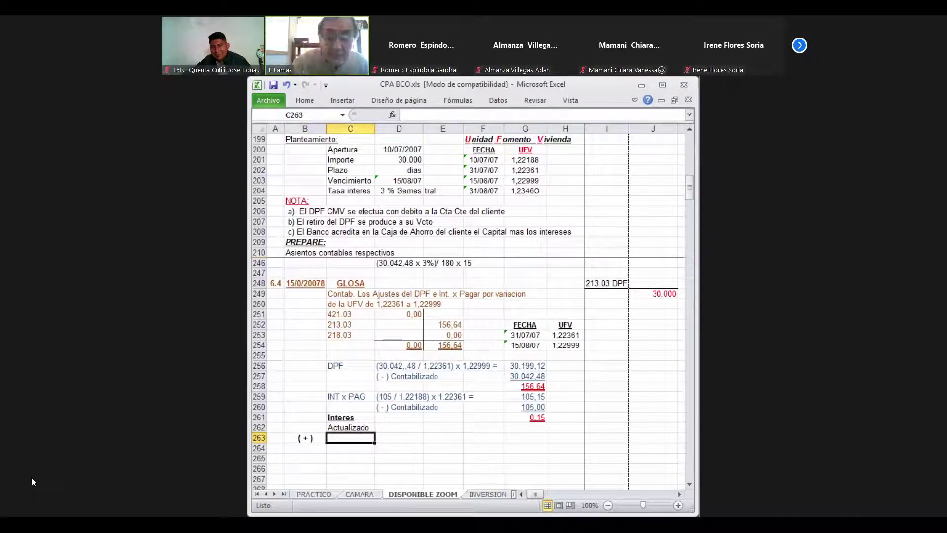
type("Nueno")
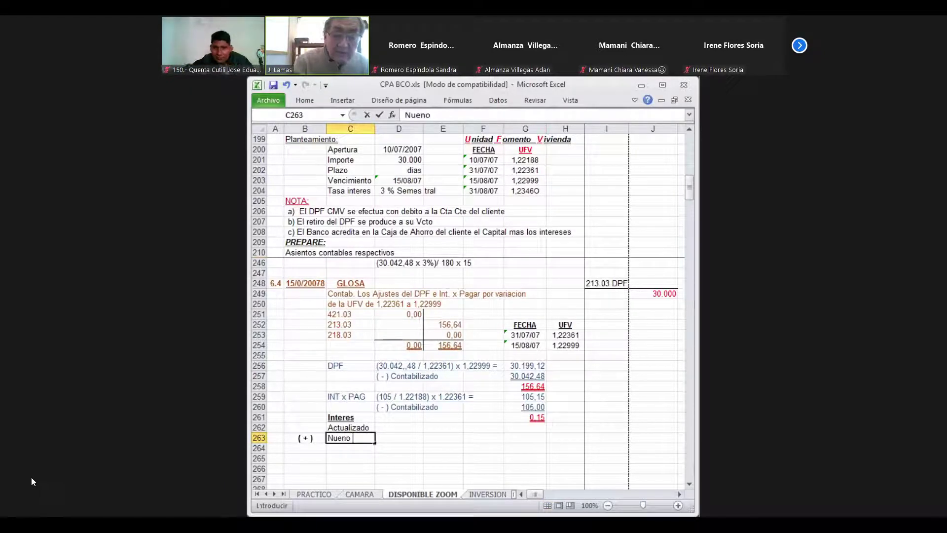
type(" Interes")
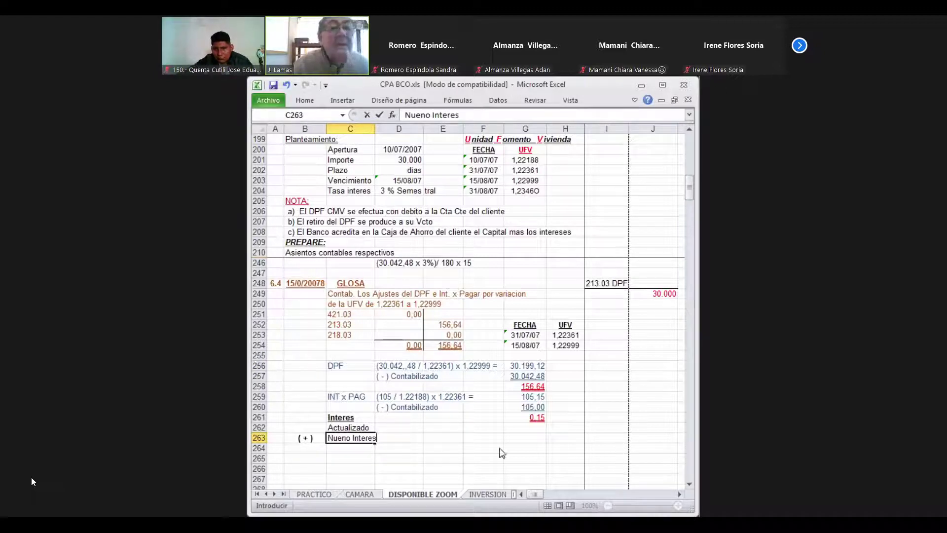
left_click(426, 115)
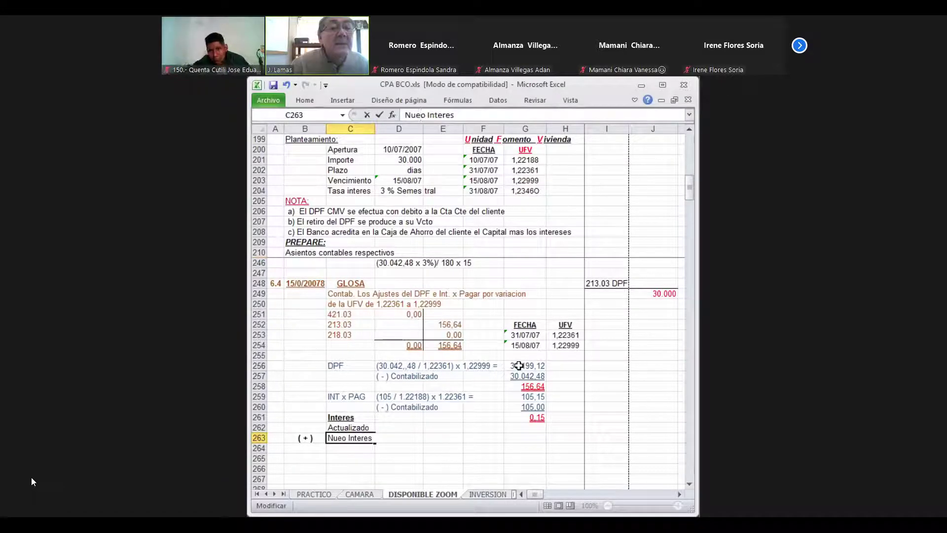
type("v")
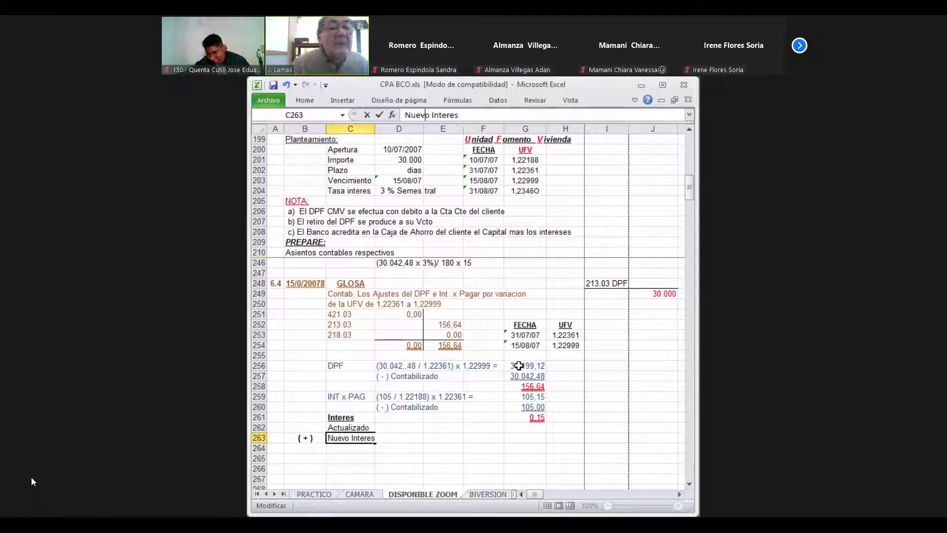
key("Return")
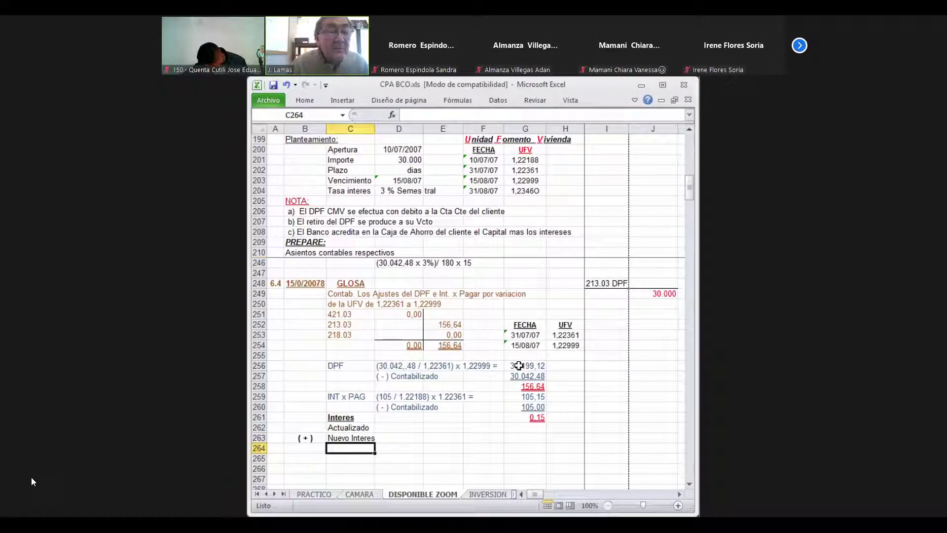
Label cell C264 "Int a Actualiz" below "Nuevo Interes".
type("Int")
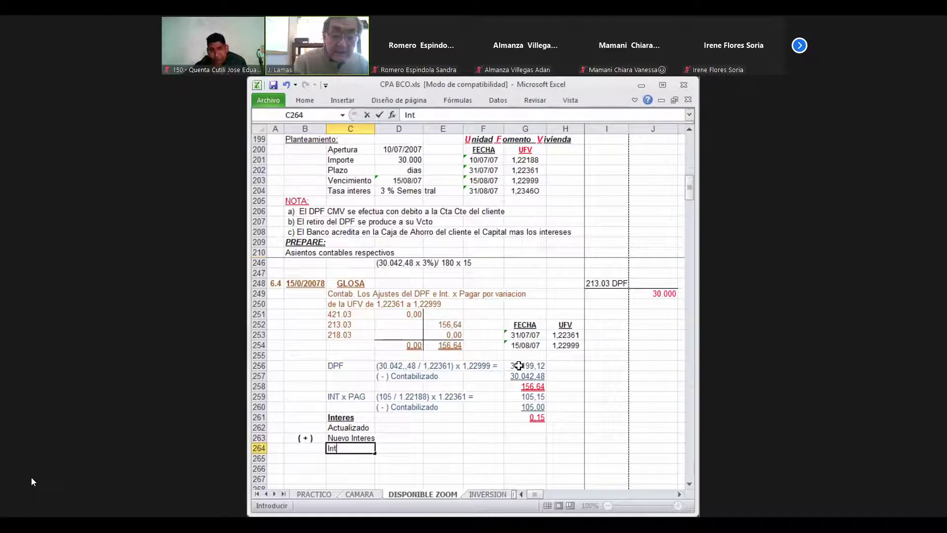
type(" x PAG")
type("a")
type(" Act")
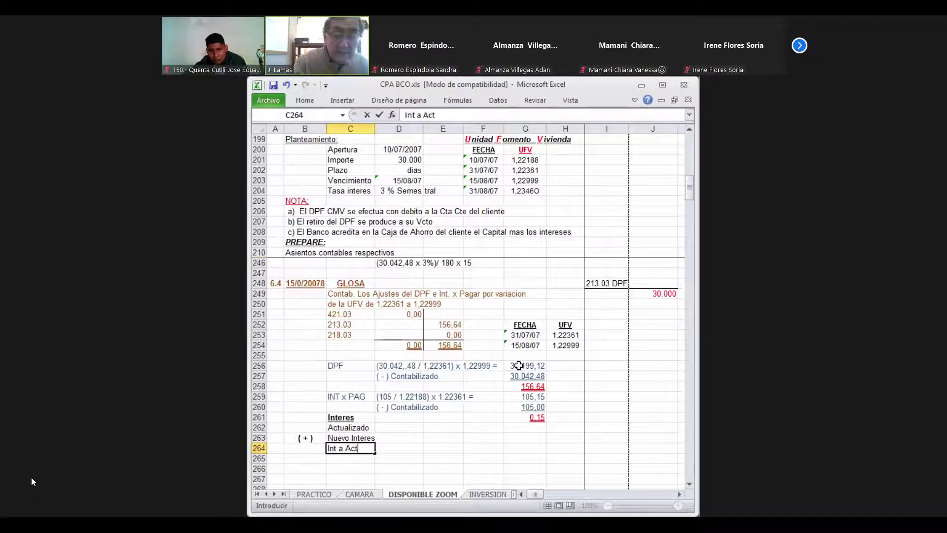
type("a")
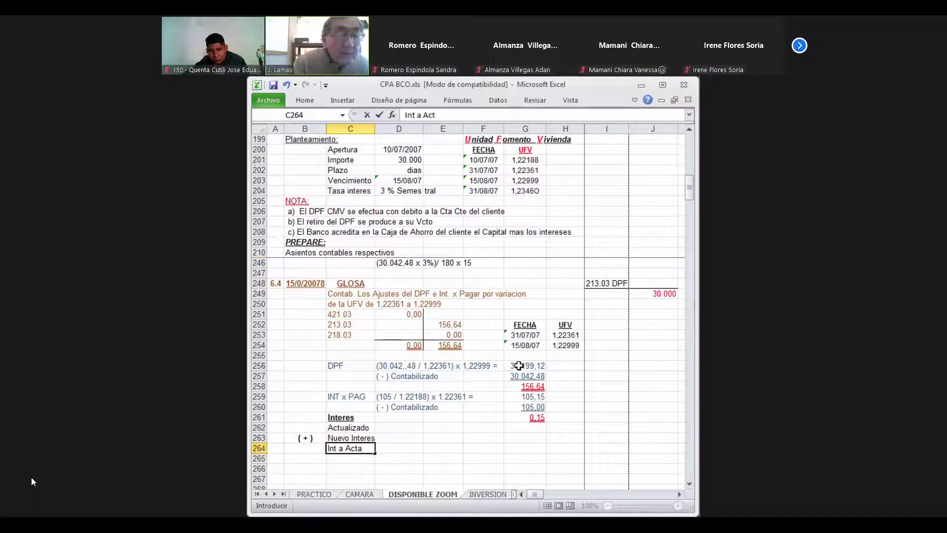
type("aliz")
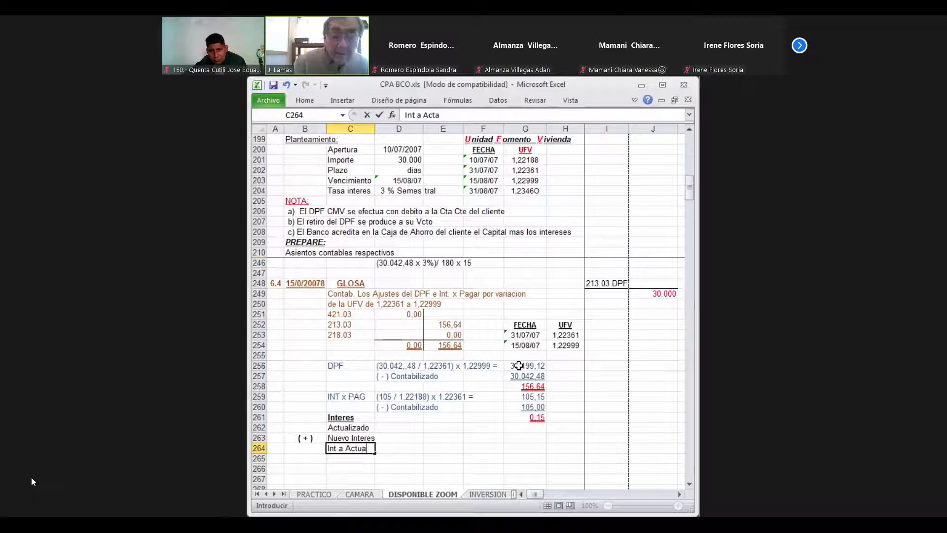
key("Return")
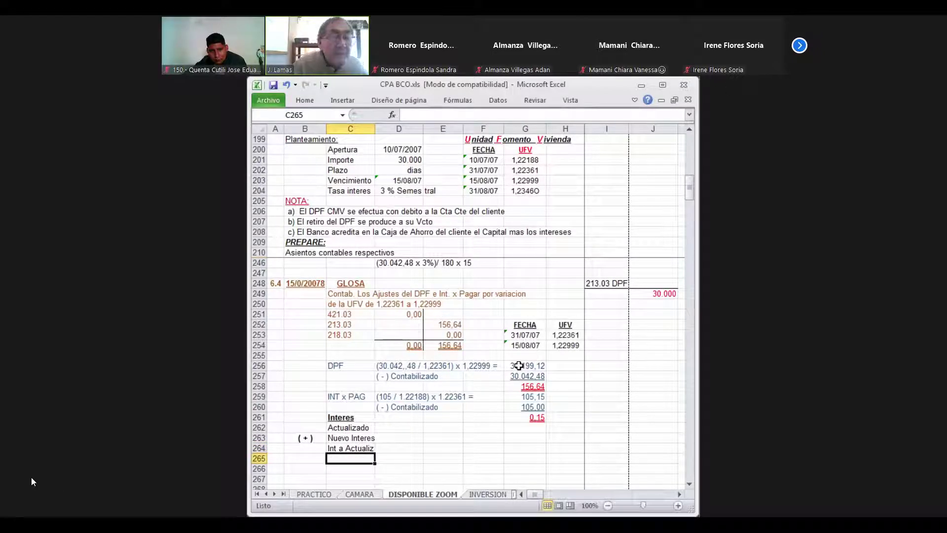
Format cells D262:D265 beside the interest labels as numbers with two decimals and a thousands separator.
key("Up")
key("Up")
key("Up")
key("Down")
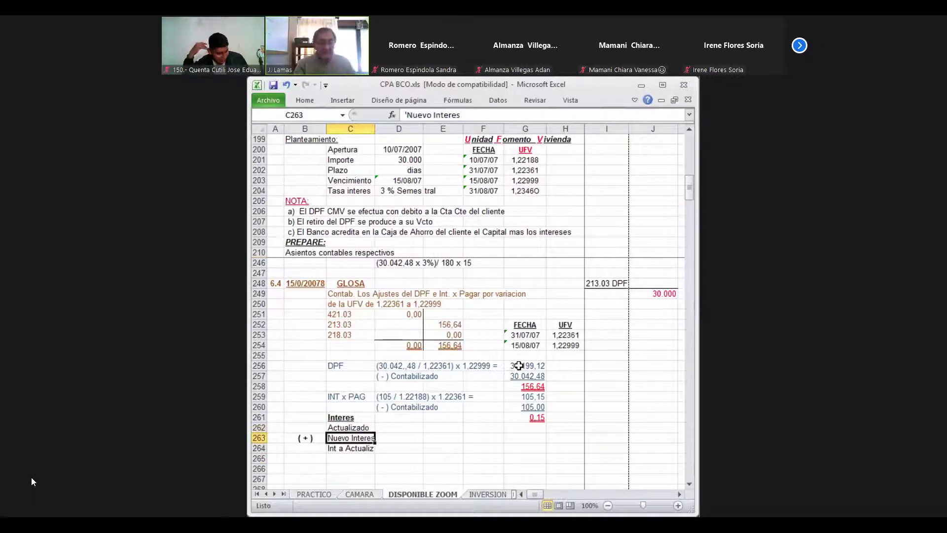
key("Up")
key("Up")
key("Down")
key("Down")
key("Down")
key("Down")
key("Up")
key("Up")
key("Up")
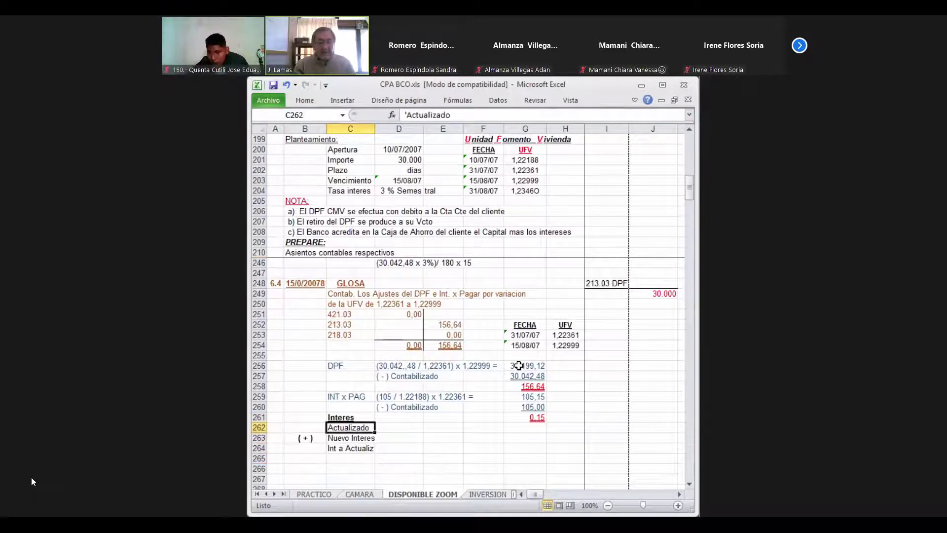
key("Right")
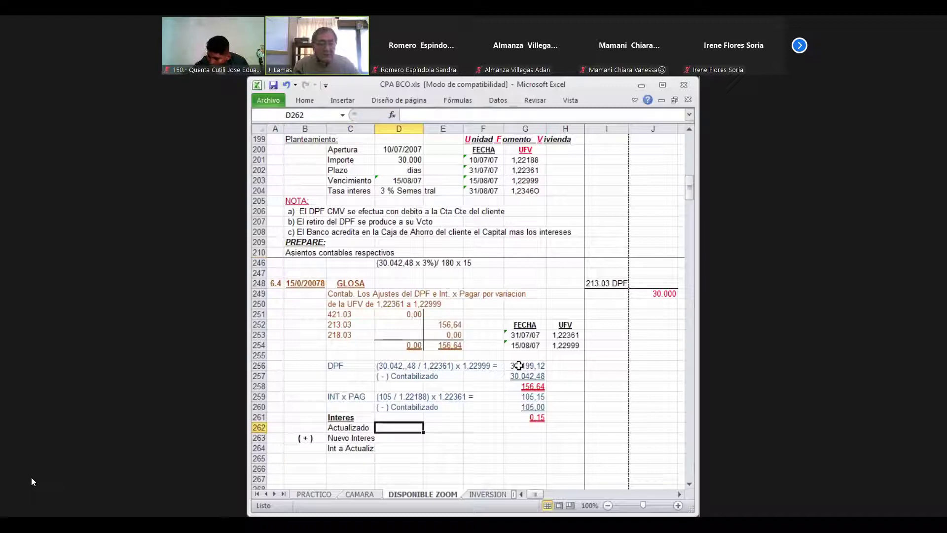
key("shift+Down")
key("shift+Down")
key("shift+Down")
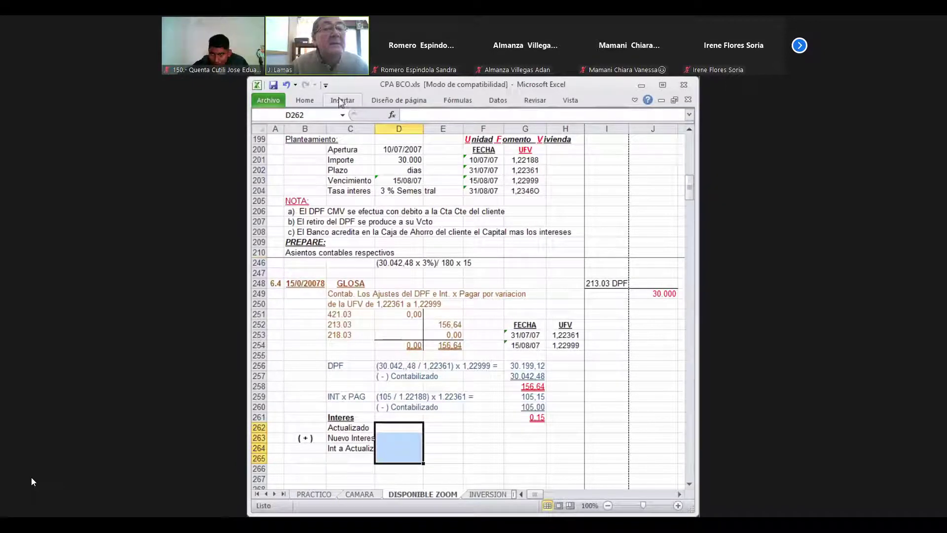
left_click(307, 101)
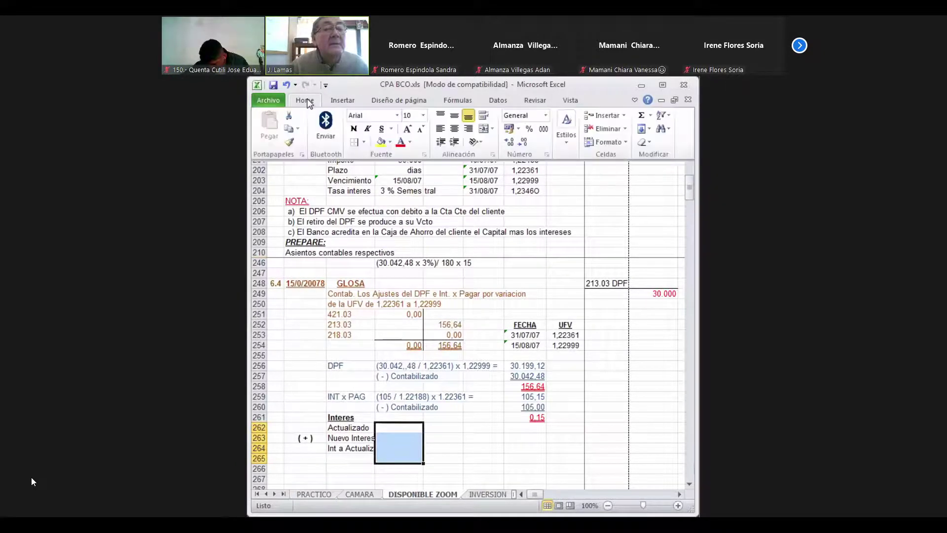
left_click(425, 154)
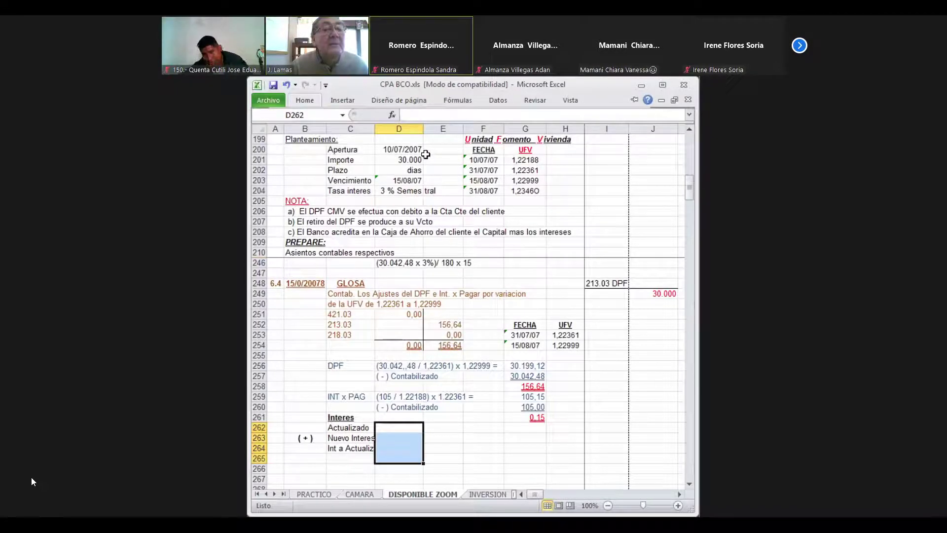
key("ctrl+1")
left_click(457, 181)
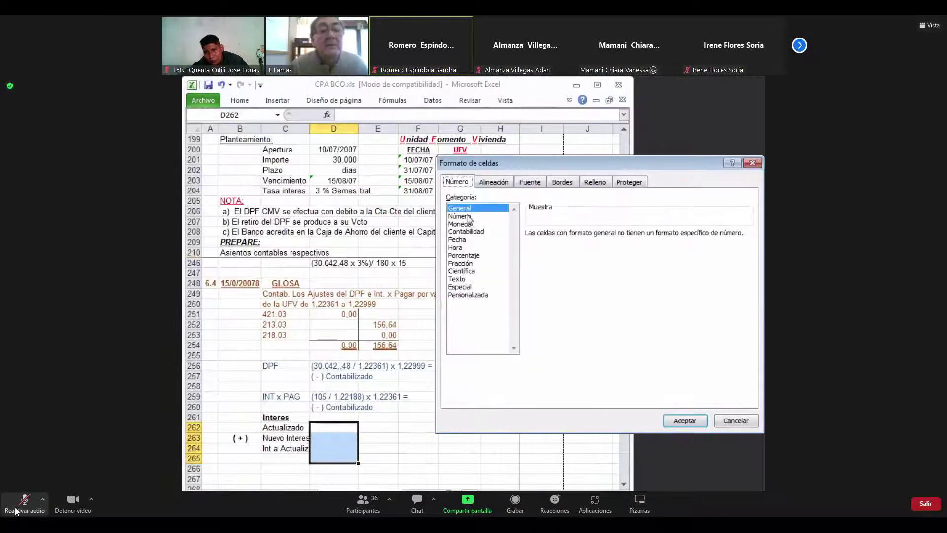
left_click(466, 216)
left_click(530, 249)
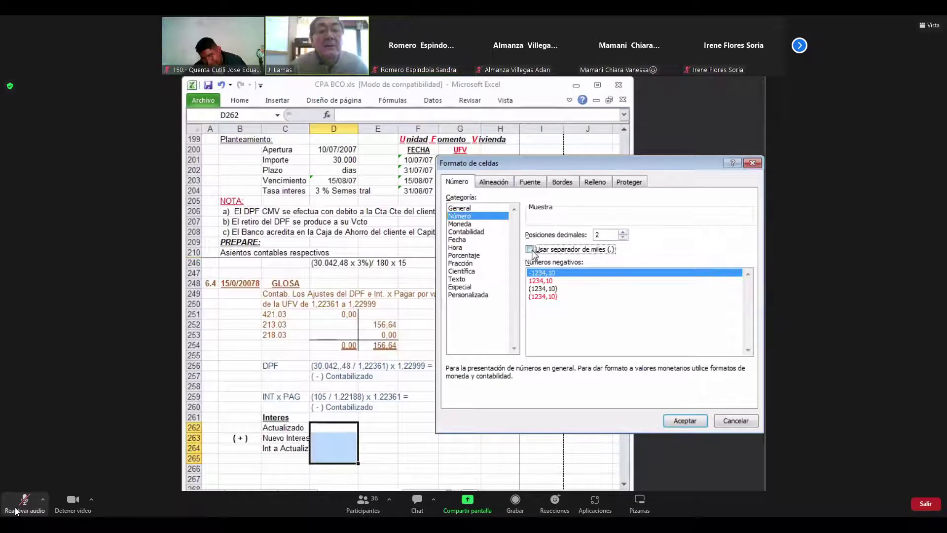
left_click(706, 422)
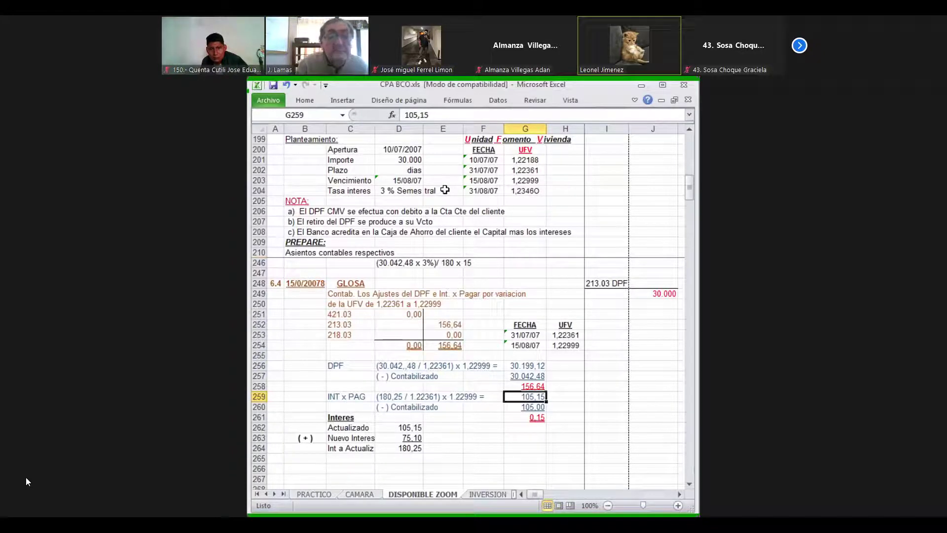
Set the updated interest payable in G259 to 181,19 and its booked amount in G260 to 180,25.
type("1")
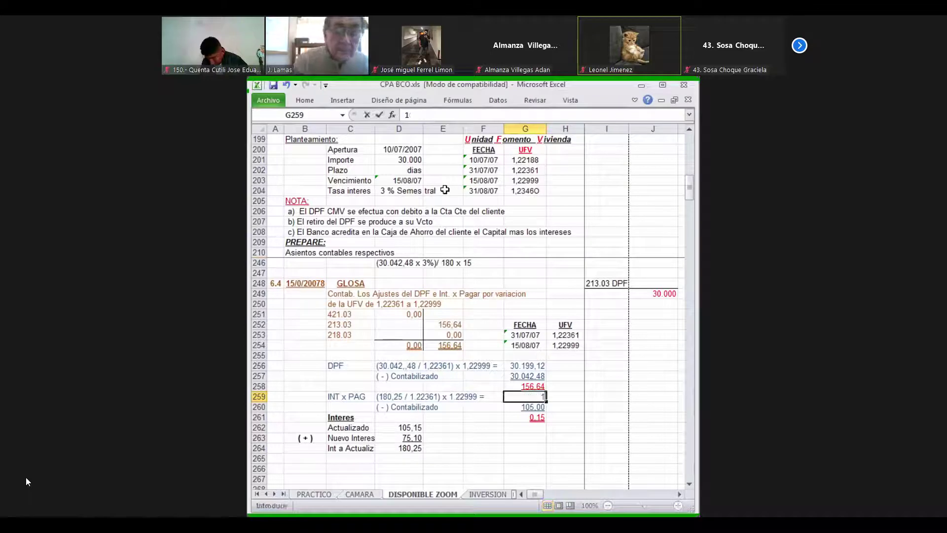
type("81,19")
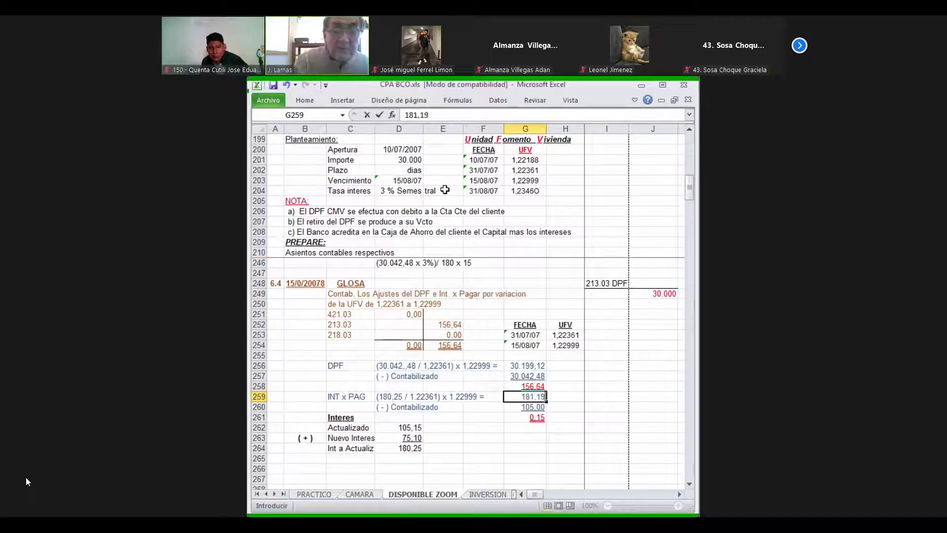
key("Return")
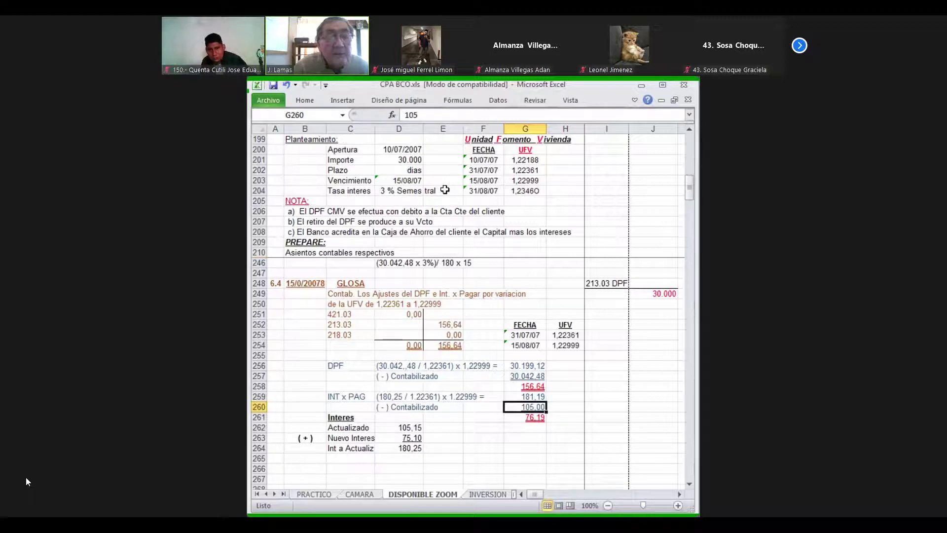
type("180")
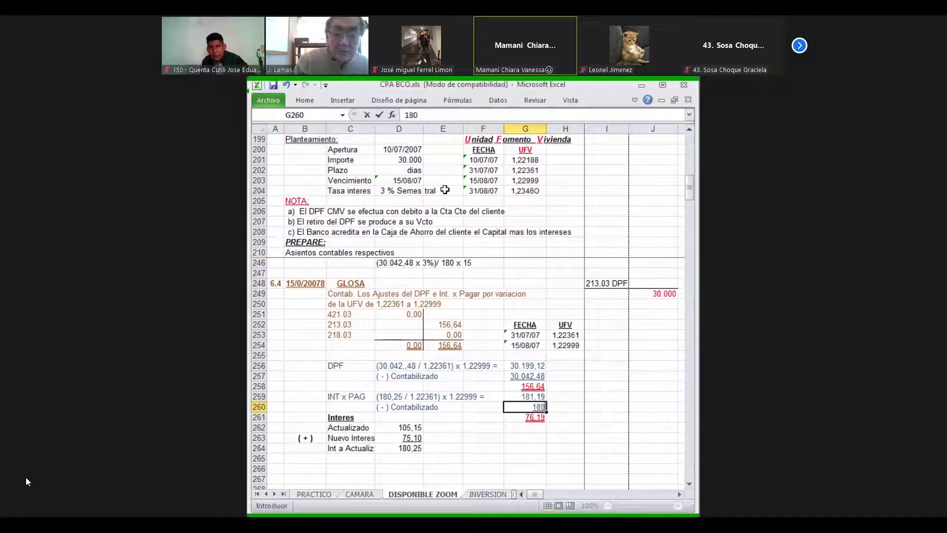
type(",")
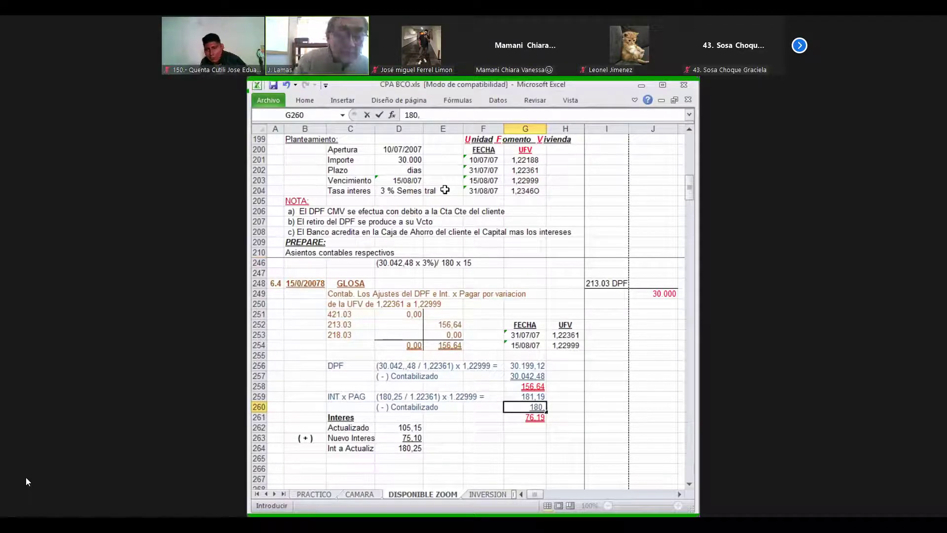
type("25")
key("Return")
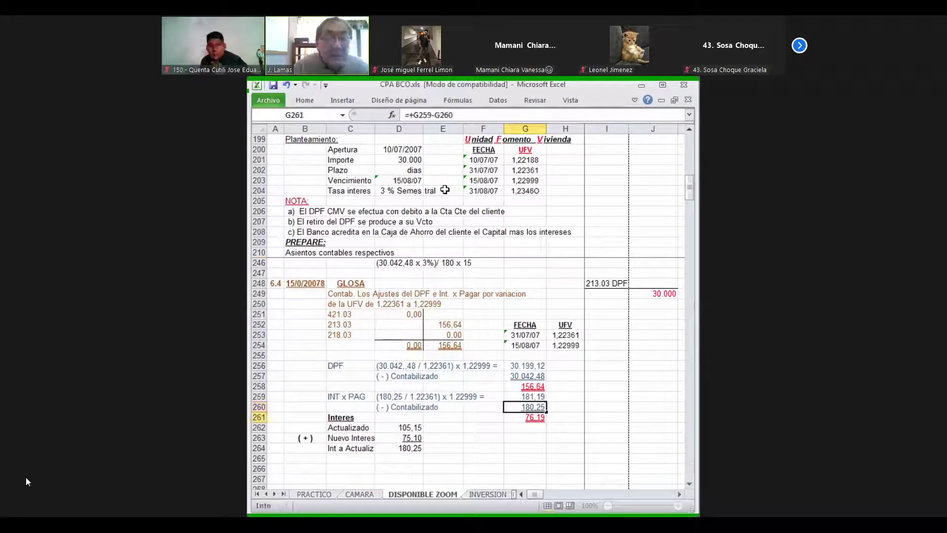
key("Down")
key("Down")
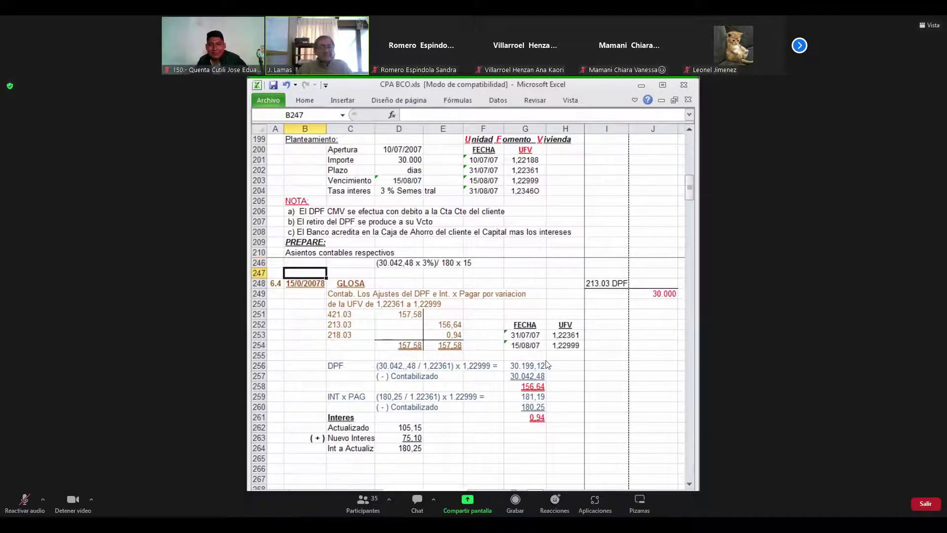
Unmute the meeting microphone, mute it again, and unmute it once more.
left_click(9, 502)
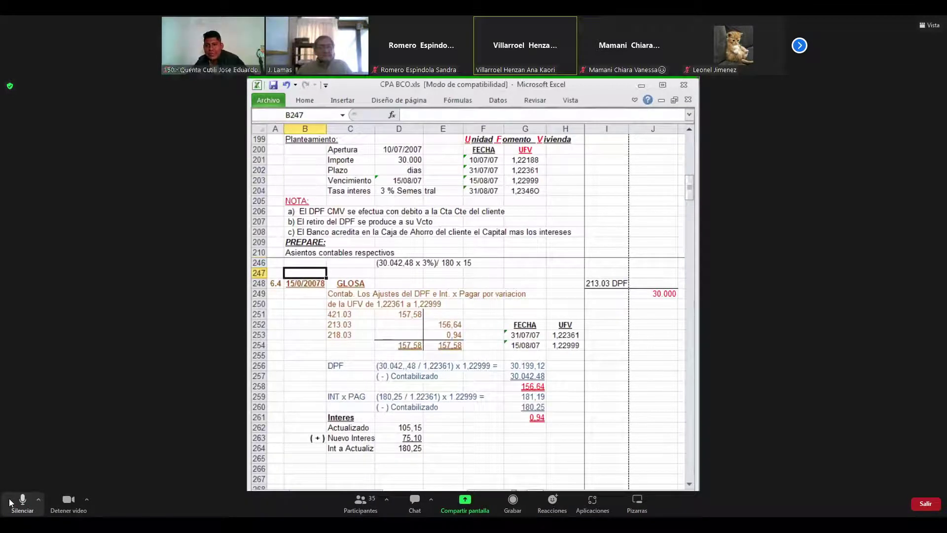
left_click(19, 501)
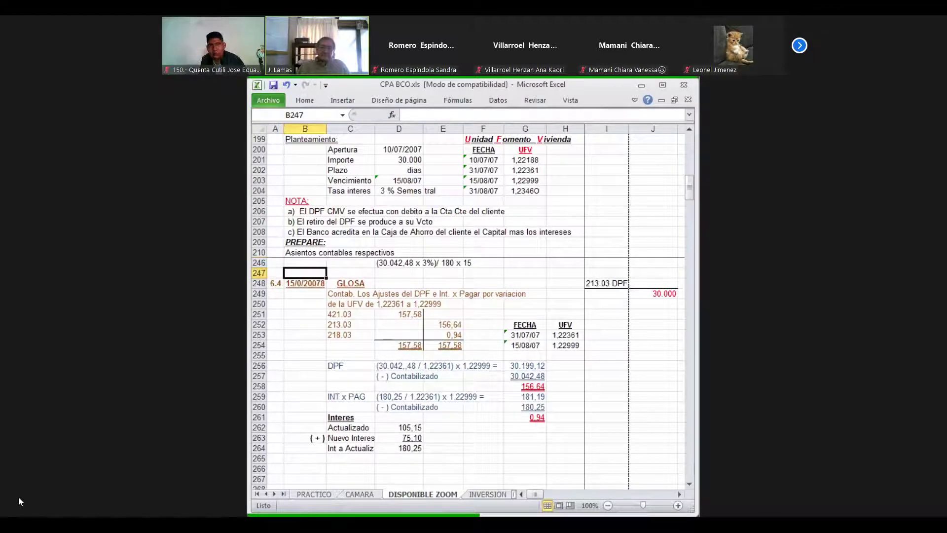
mouse_move(34, 482)
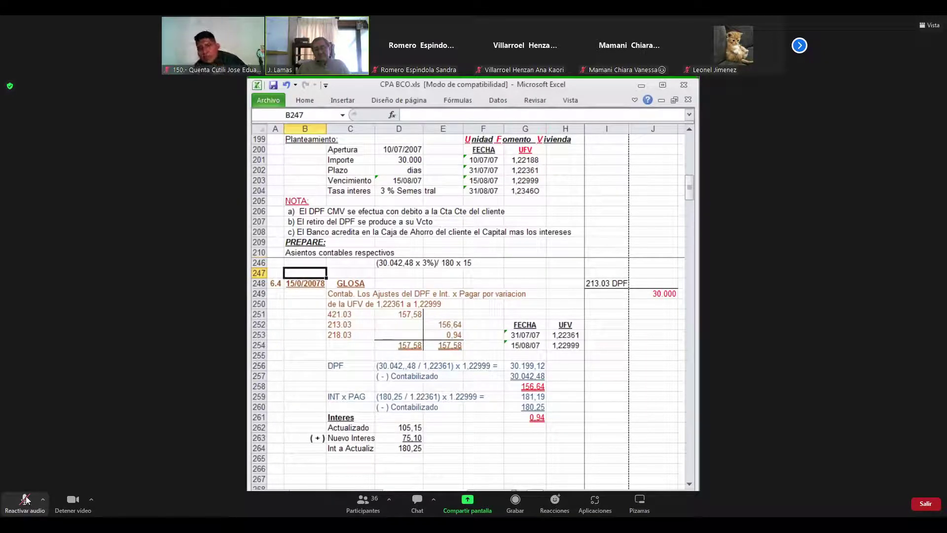
left_click(25, 501)
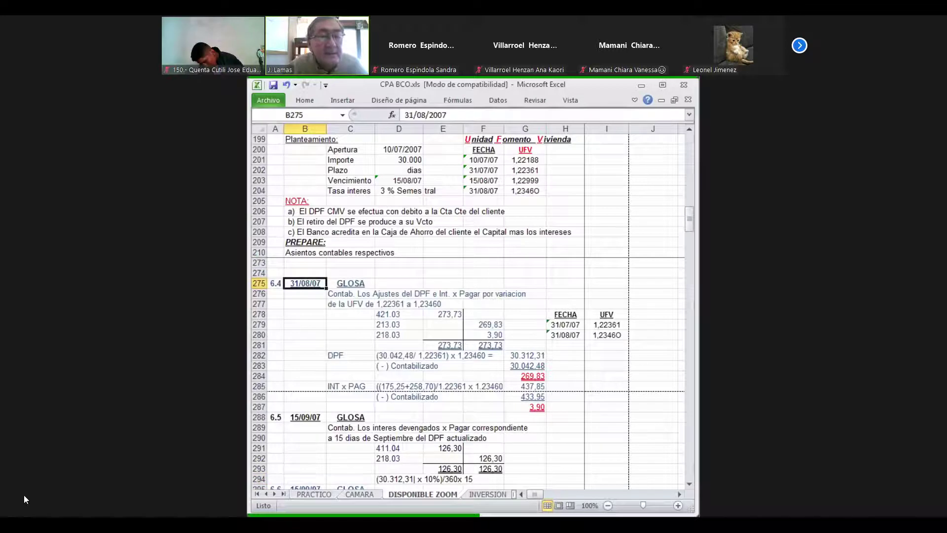
Look back through the worked entries from the 31/08/07 entry up to entry 6.2 dated 31/07/07.
key("Up")
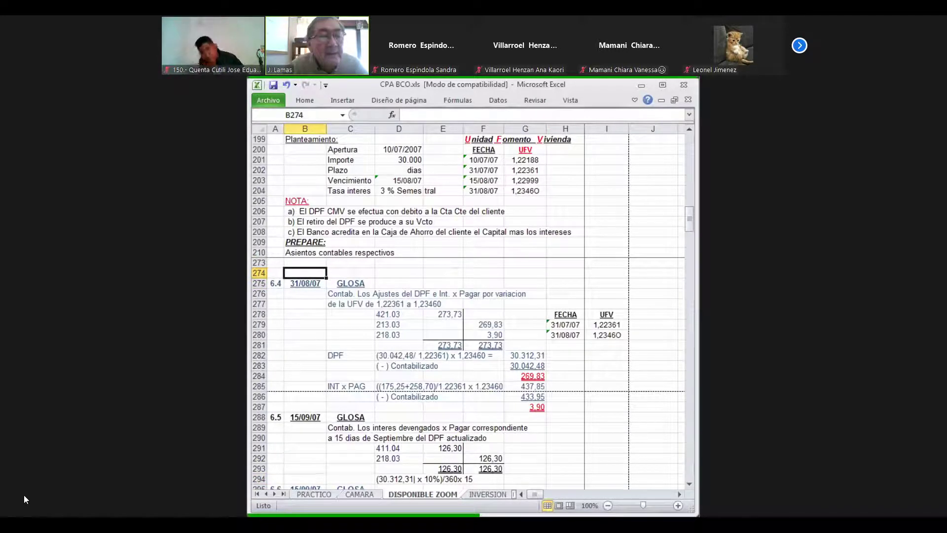
key("Up")
key("Up")
key("Up")
key("Up")
key("Up")
key("Up")
key("Up")
key("Up")
key("Up")
key("Up")
key("Up")
key("Up")
key("Up")
key("Up")
key("Up")
key("Up")
key("Up")
key("Up")
key("Up")
key("Up")
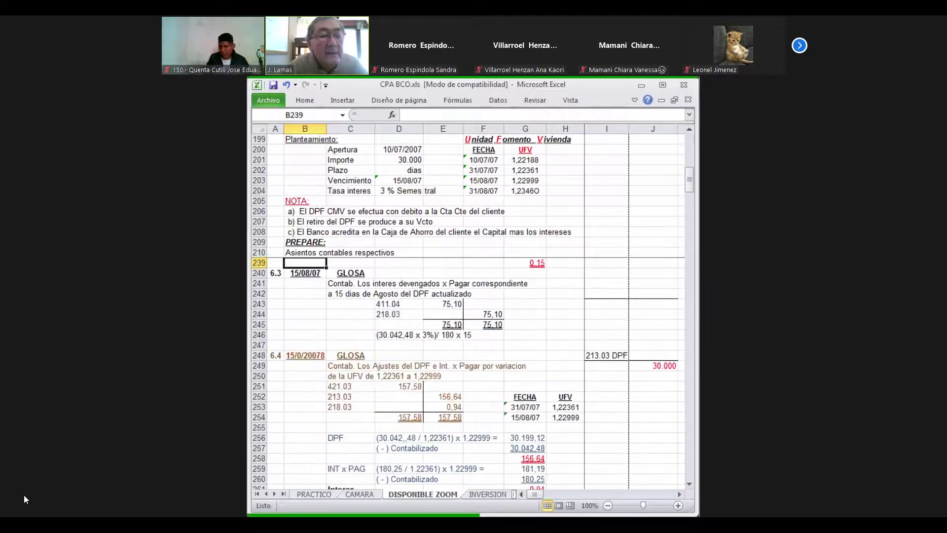
key("Up")
key("Up")
key("Up")
key("Up")
key("Up")
key("Up")
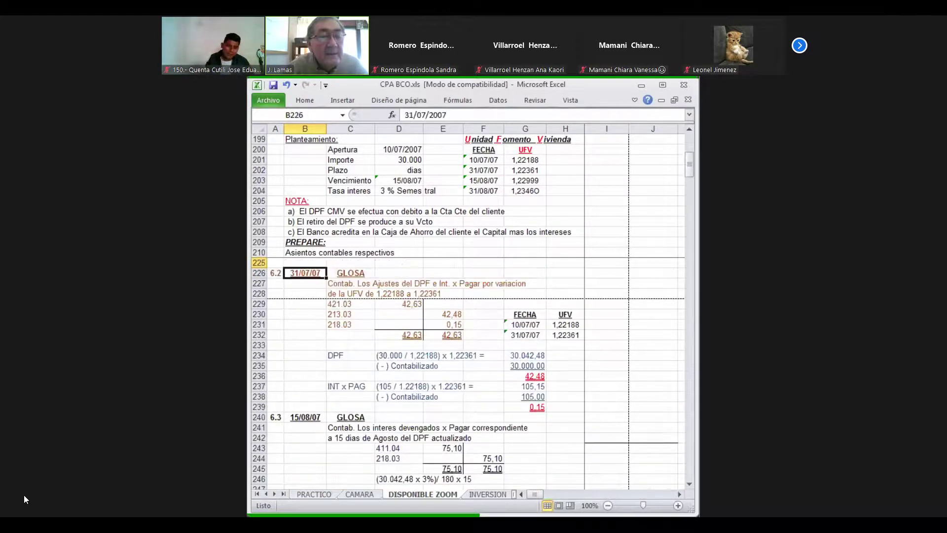
Examine the entries down to entry 6.5 dated 15/09/07, including the calculations of the 31/08/07 entry above it.
key("Down")
key("Down")
key("Down")
key("Down")
key("Down")
key("Down")
key("Down")
key("Down")
key("Down")
key("Down")
key("Down")
key("Down")
key("Down")
key("Down")
key("Down")
key("Down")
key("Down")
key("Down")
key("Down")
key("Down")
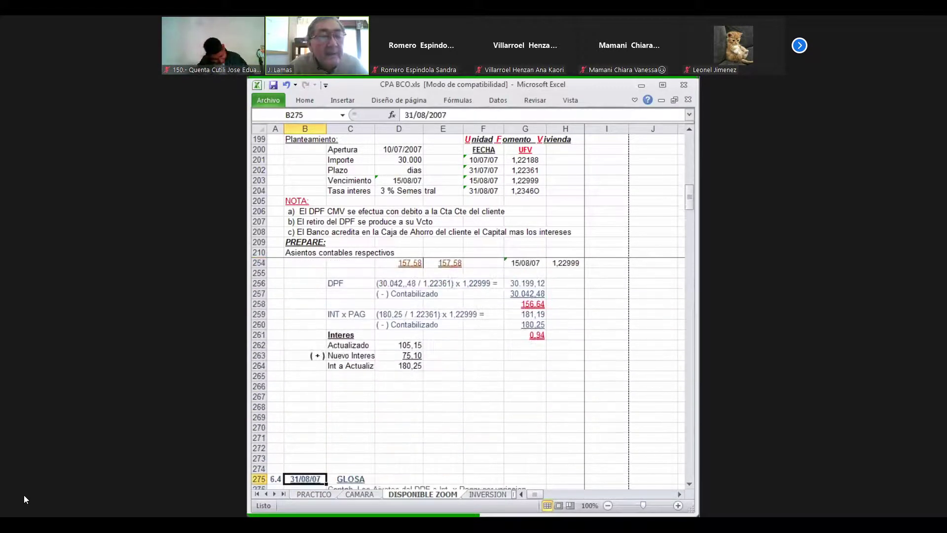
key("Down")
key("Down")
key("Down")
key("Down")
key("Down")
key("Down")
key("Down")
key("Down")
key("Up")
key("Up")
key("Up")
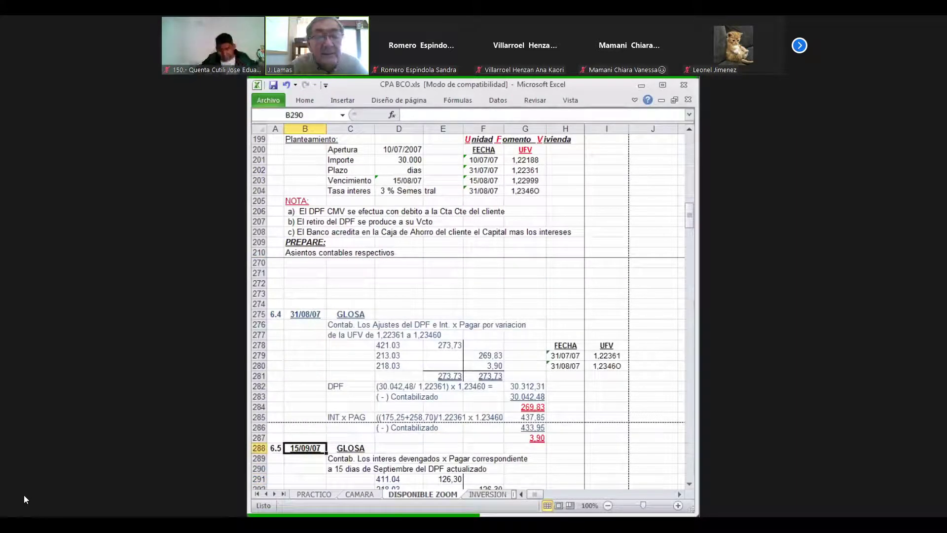
key("Up")
key("Up")
key("Right")
key("Right")
key("Right")
key("Right")
key("Right")
key("Right")
key("Right")
key("Right")
key("Right")
key("Right")
key("Right")
key("Home")
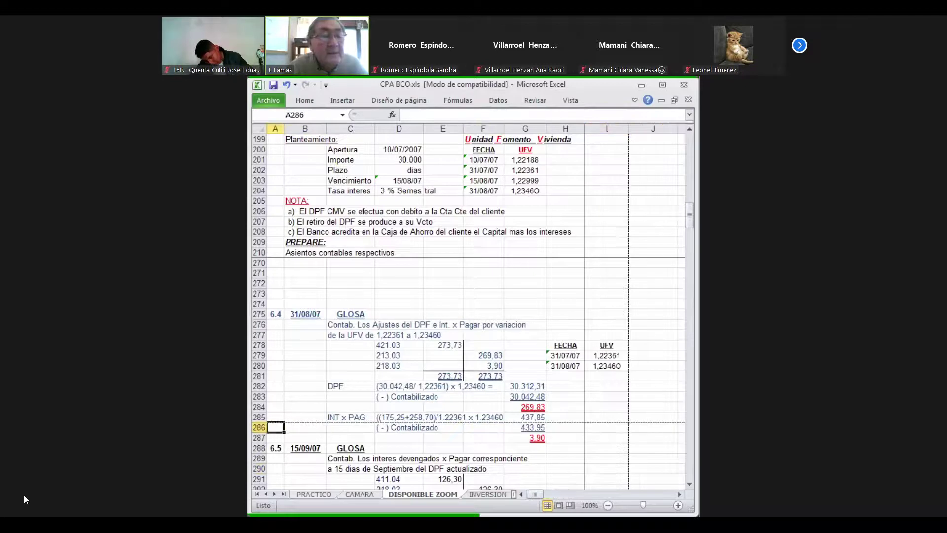
Remove all borders from the old 31/08/07 entry block in A271:I287.
key("Up")
key("Up")
key("Up")
key("Up")
key("Up")
key("Up")
key("Up")
key("Up")
key("Up")
key("Up")
key("Up")
key("Up")
key("Up")
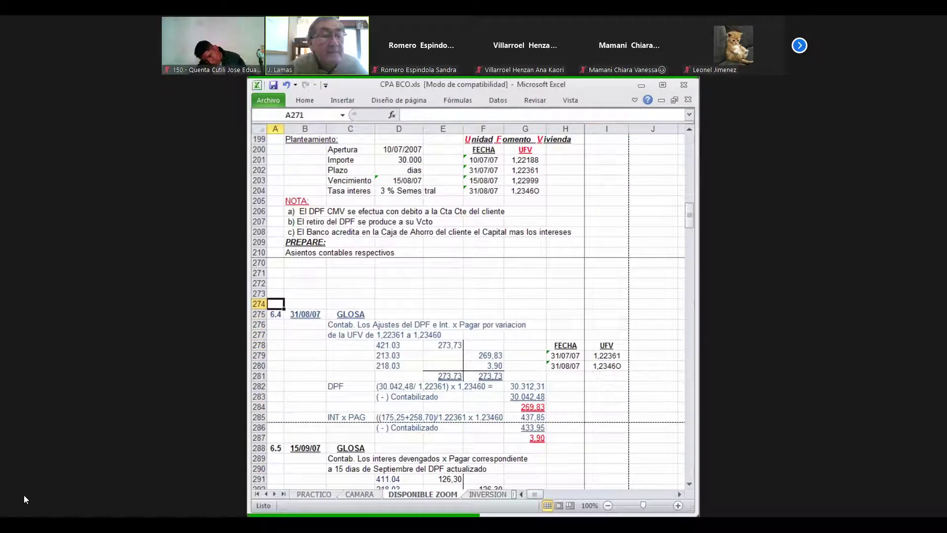
left_click_drag(275, 273, 607, 438)
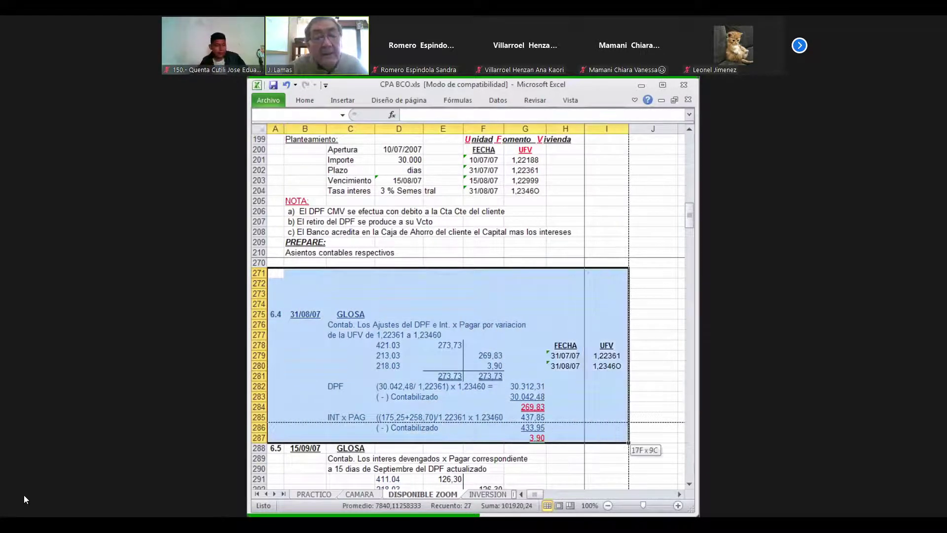
left_click(314, 102)
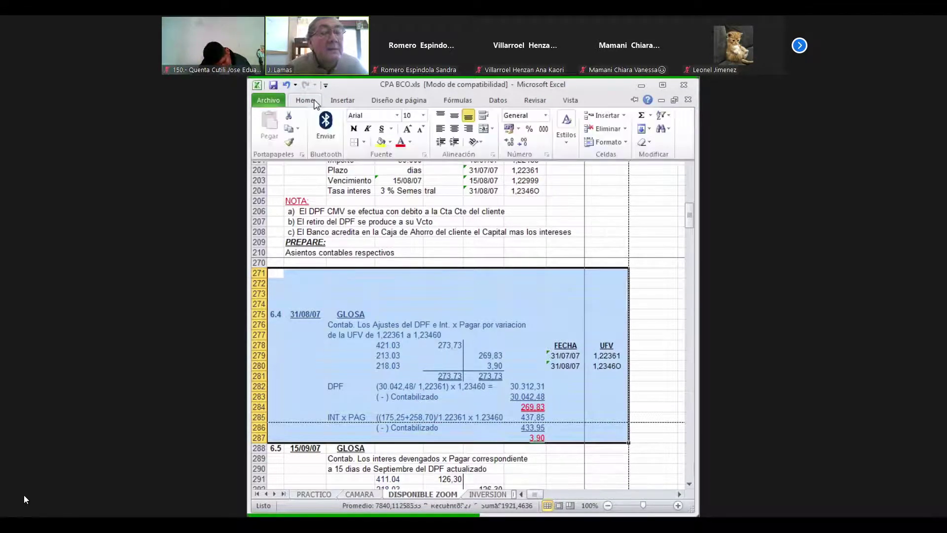
left_click(364, 143)
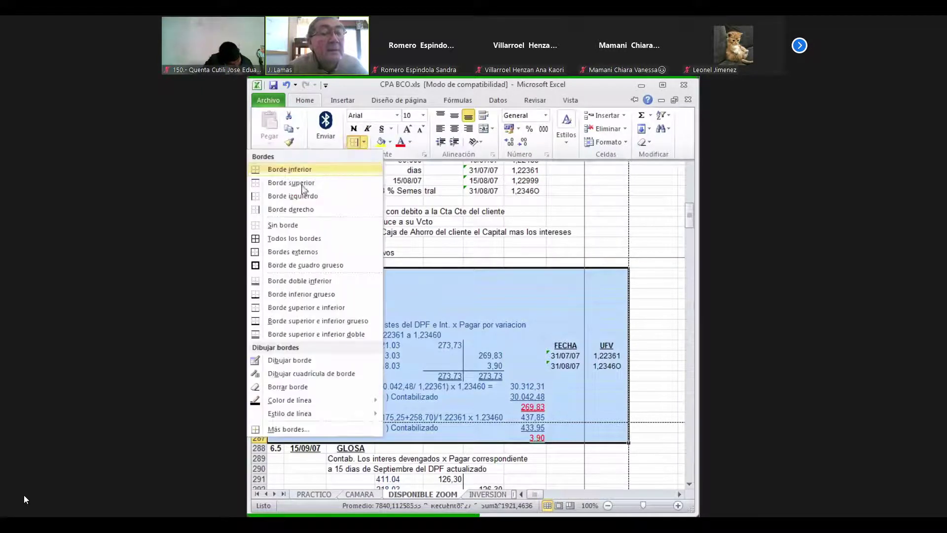
left_click(286, 226)
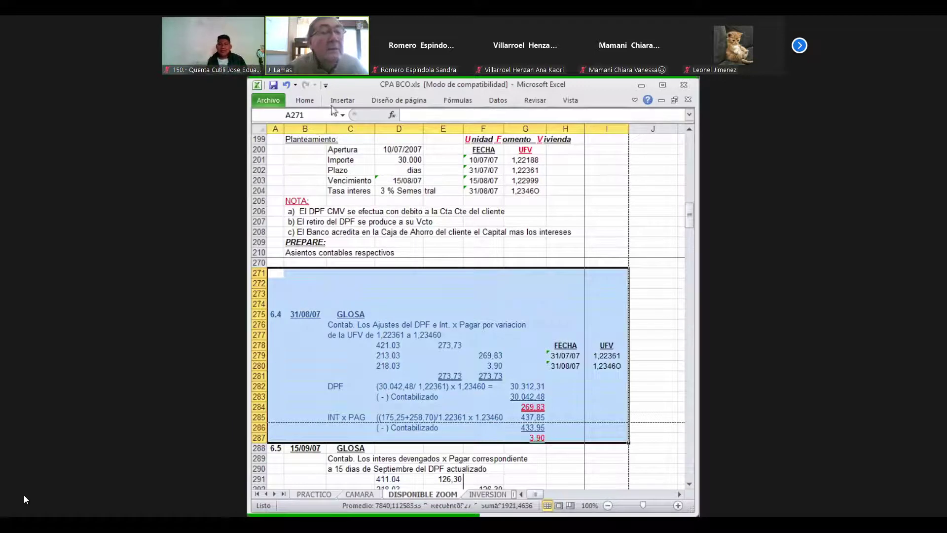
Clear the underline and bold formatting from the old 31/08/07 entry block in A271:I287.
left_click(305, 100)
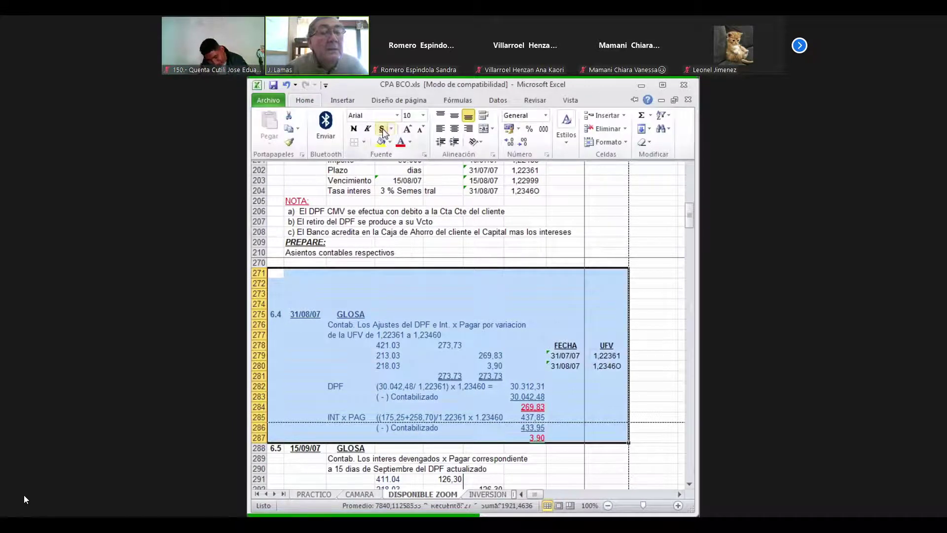
left_click(382, 129)
left_click(305, 101)
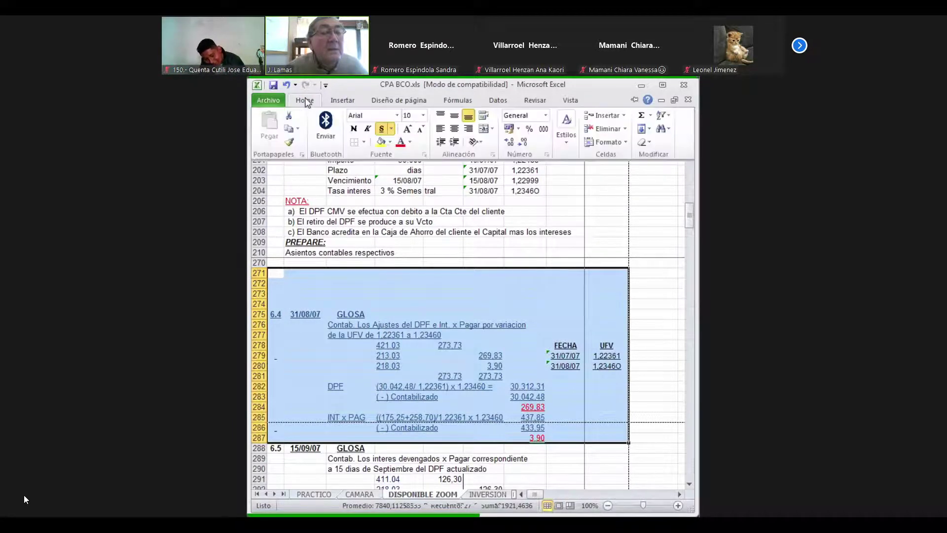
left_click(382, 129)
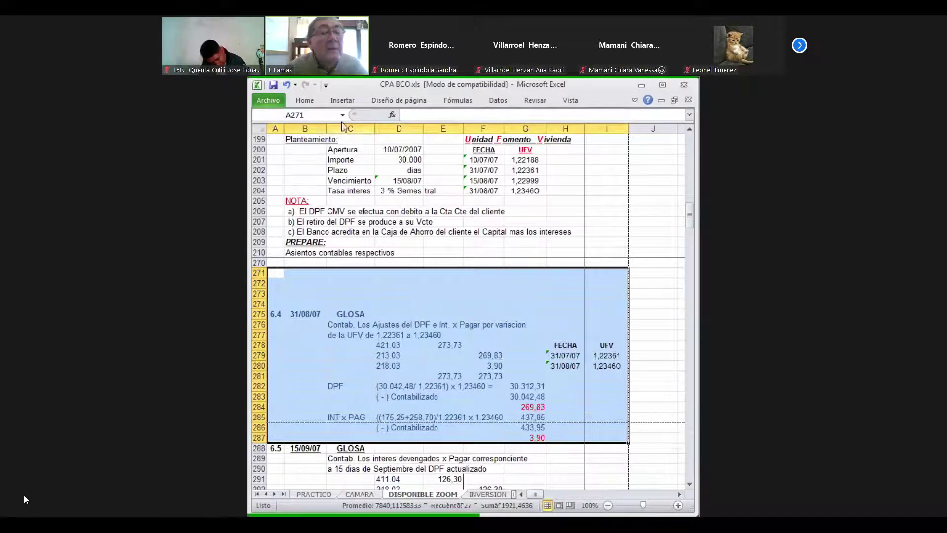
left_click(305, 100)
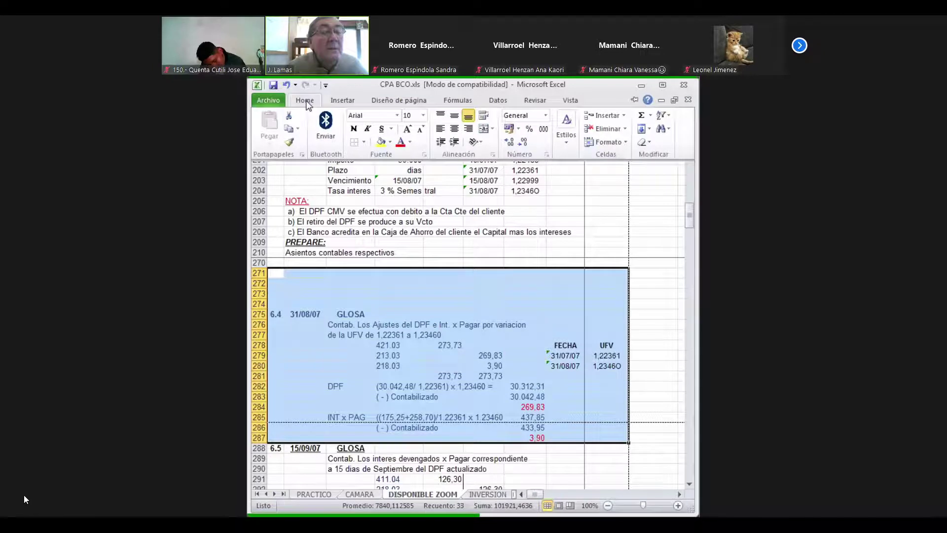
left_click(353, 128)
left_click(305, 101)
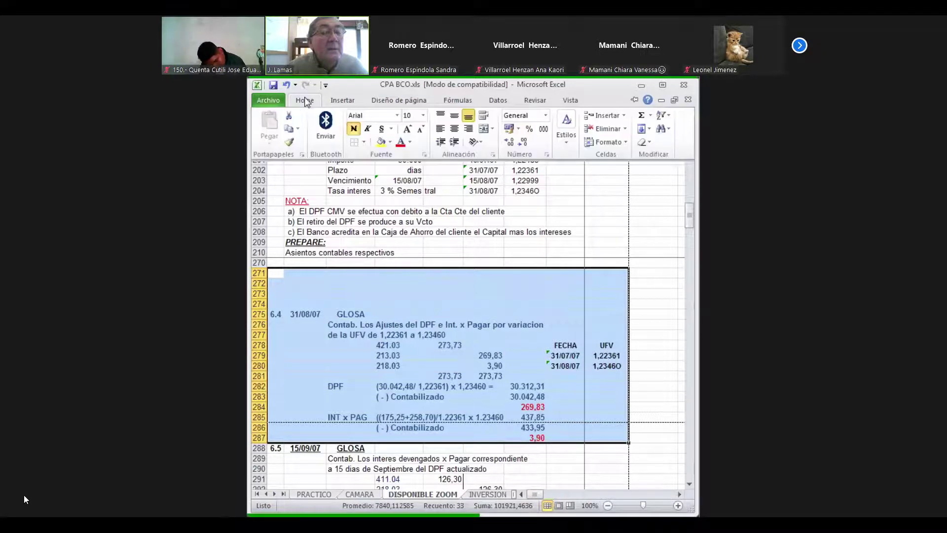
left_click(353, 129)
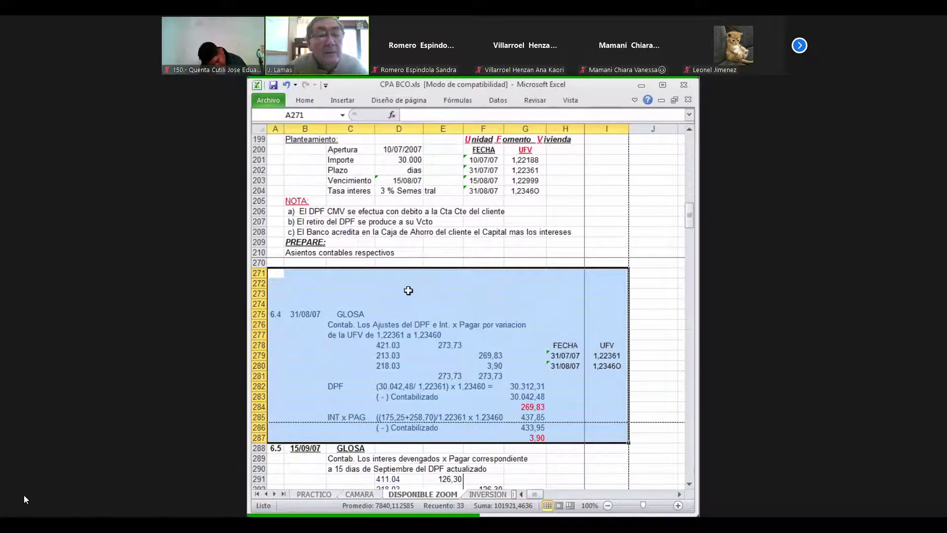
Clear the contents of the old 31/08/07 entry block in A271:I287.
right_click(280, 307)
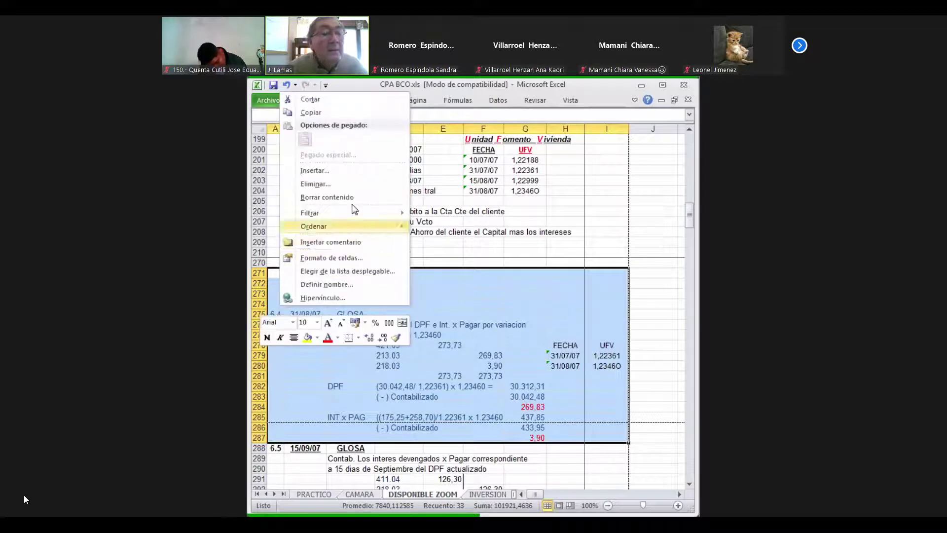
left_click(355, 197)
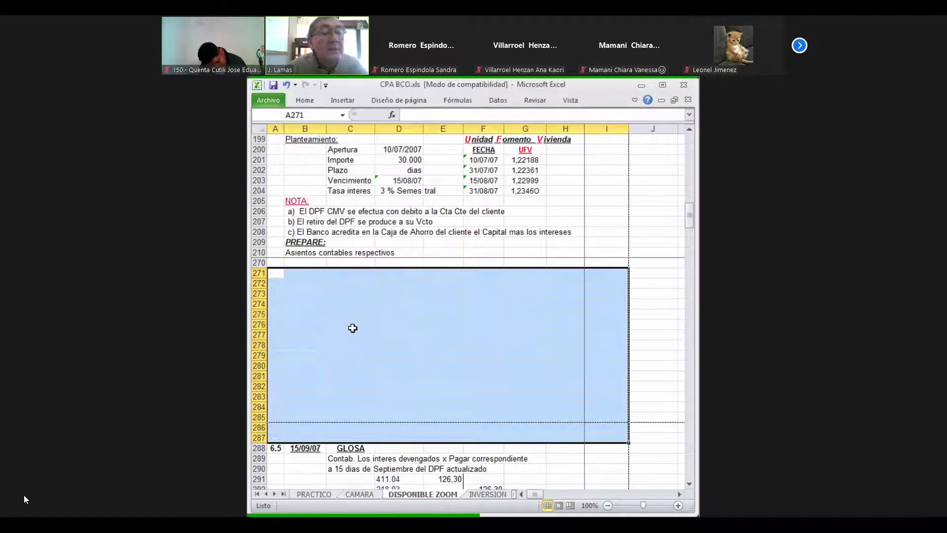
Try to delete the emptied rows 271 to 287 as entire rows.
right_click(353, 329)
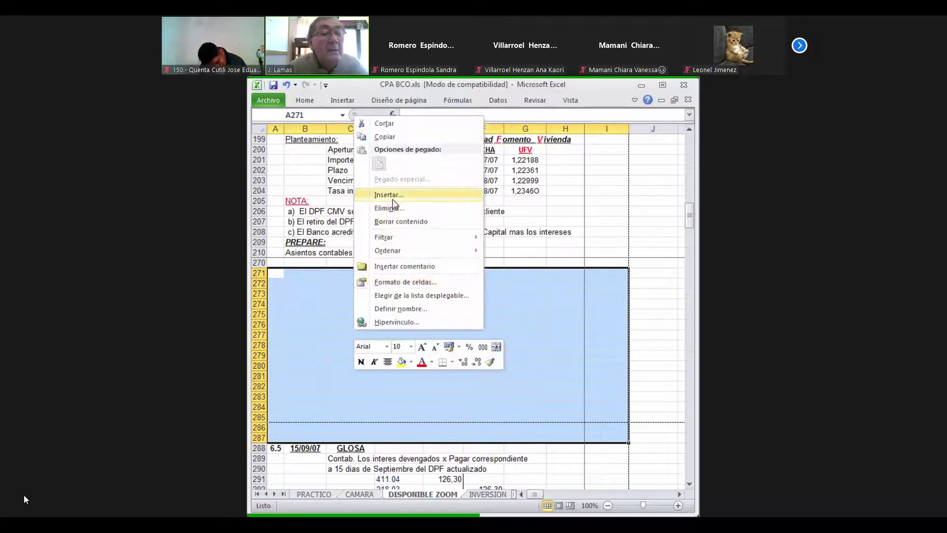
left_click(394, 210)
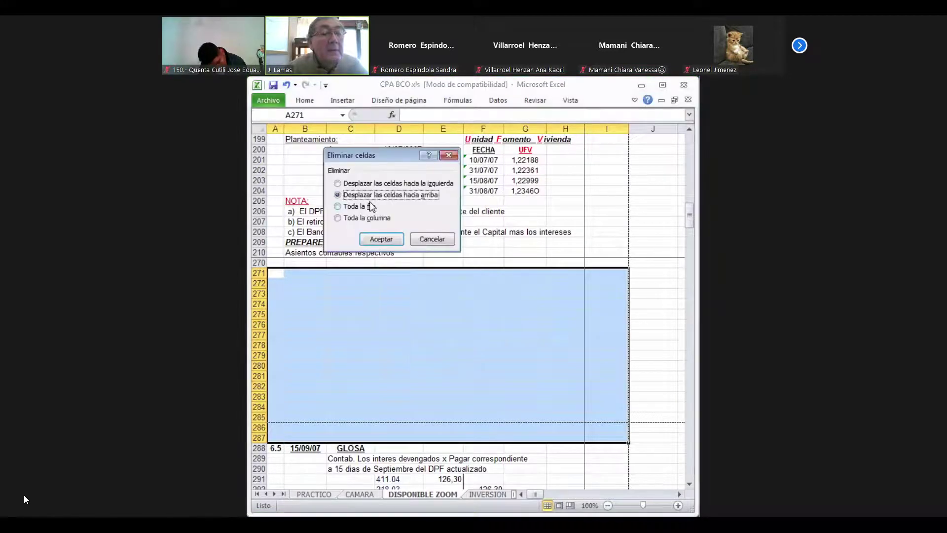
left_click(371, 206)
left_click(397, 241)
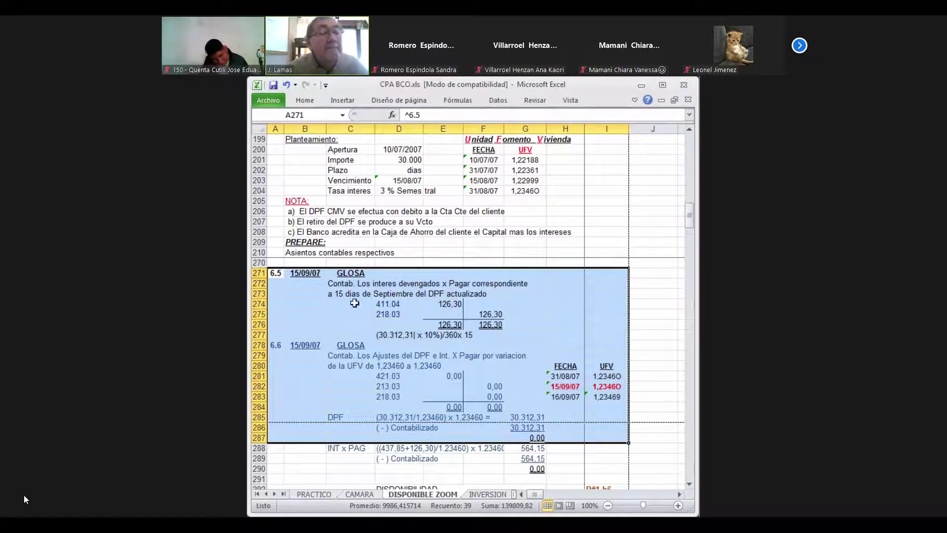
key("ctrl+z")
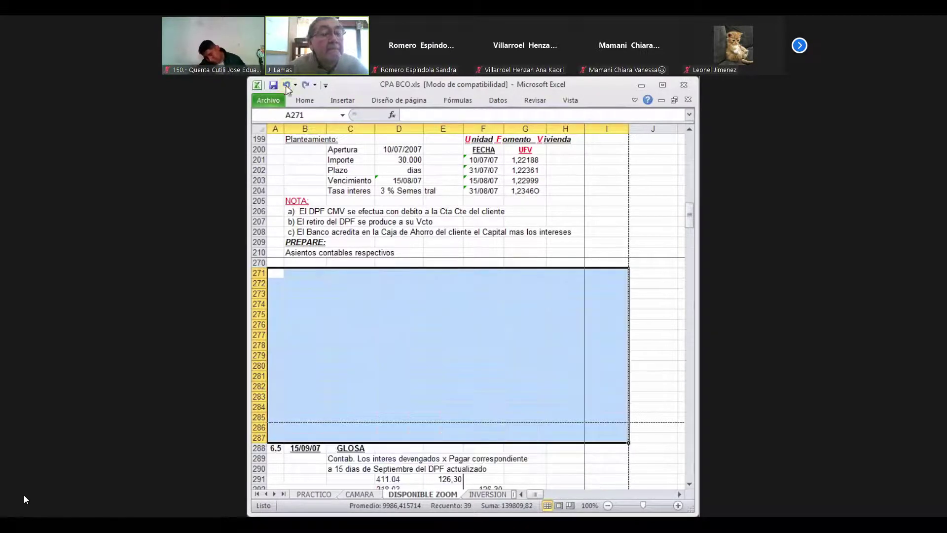
Check the emptied rows between the 15/08/07 interest-payable calculations and entry 6.5 dated 15/09/07.
key("Page_Up")
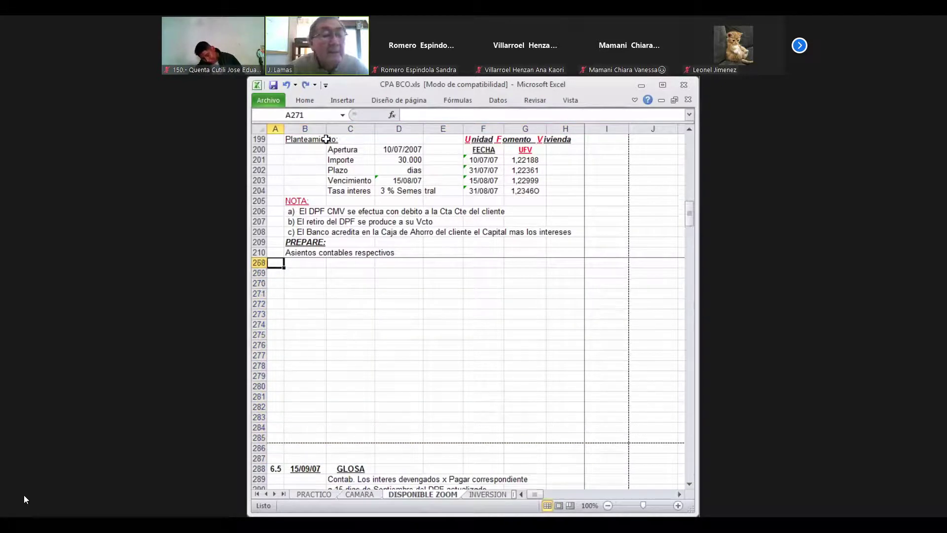
key("Down")
key("Down")
key("Down")
key("Down")
key("Down")
key("Down")
key("Down")
key("Down")
key("Down")
key("Down")
key("Down")
key("Down")
key("Down")
key("Down")
key("Down")
key("Down")
key("Down")
key("Down")
key("Down")
key("Down")
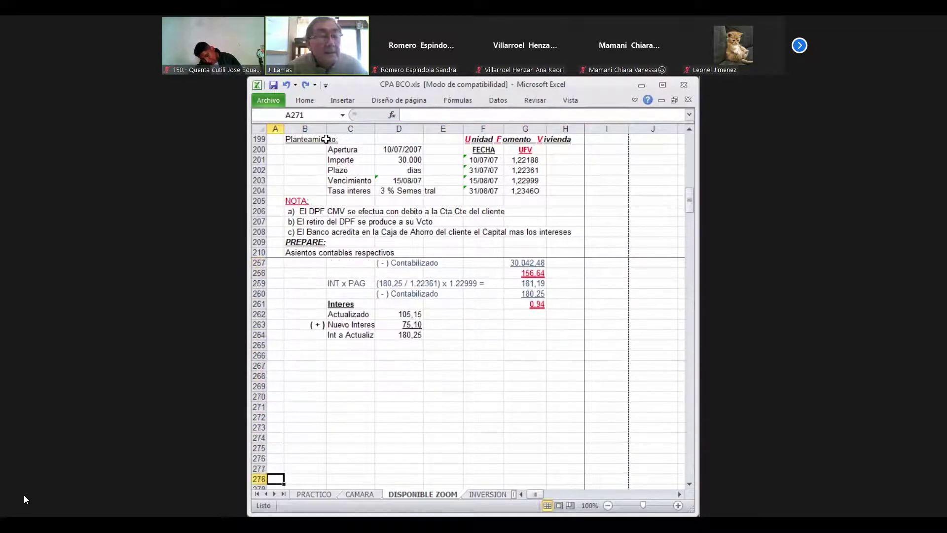
key("Up")
key("Up")
key("Up")
key("Up")
key("Up")
key("Up")
key("Up")
key("Up")
key("Up")
key("Up")
key("Up")
key("Up")
key("Up")
key("Up")
key("Up")
key("Up")
key("Up")
key("Up")
key("Up")
key("Down")
key("Down")
key("Down")
key("Down")
key("Down")
key("Down")
key("Down")
key("Down")
key("Down")
key("Down")
key("Down")
key("Down")
key("Down")
key("Down")
key("Down")
key("Down")
key("Down")
key("Down")
key("Down")
key("Down")
key("Up")
key("Up")
key("Up")
key("Up")
key("Up")
key("Up")
key("Up")
key("Up")
key("Up")
key("Up")
key("Up")
key("Up")
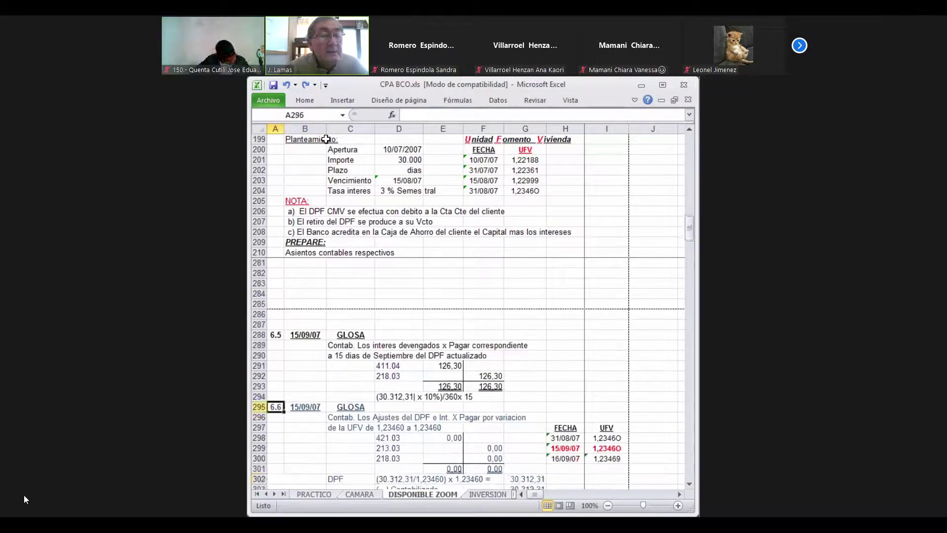
key("Up")
key("Up")
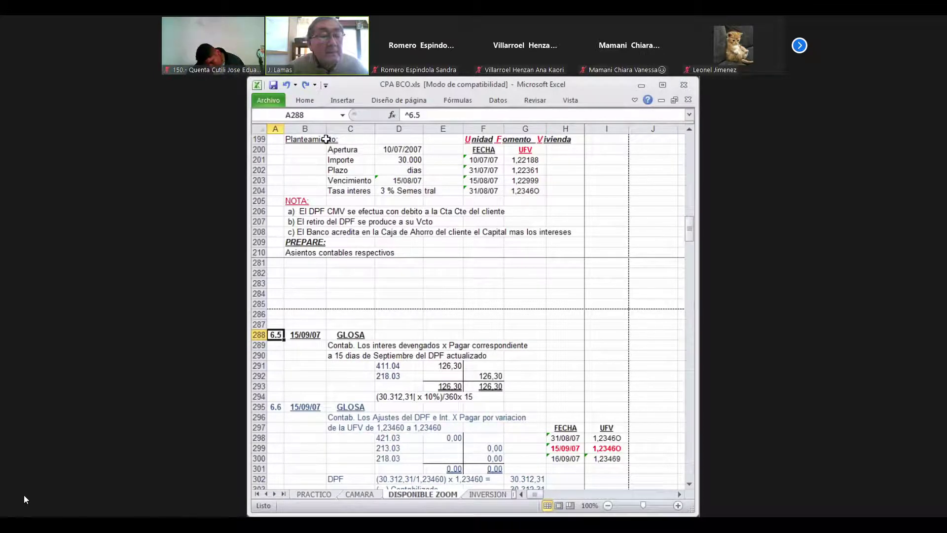
Examine entry 6.6's DPF and interest-payable adjustment calculations down to the start of entry 6.7.
key("Down")
key("Down")
key("Down")
key("Down")
key("Down")
key("Down")
key("Down")
key("Down")
key("Down")
key("Down")
key("Down")
key("Down")
key("Down")
key("Down")
key("Down")
key("Down")
key("Down")
key("Down")
key("Down")
key("Down")
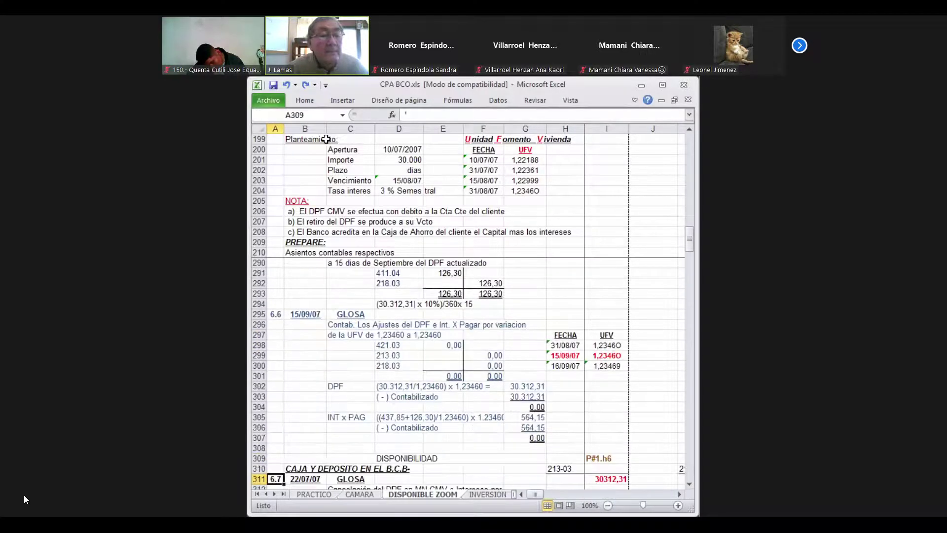
key("Down")
key("Down")
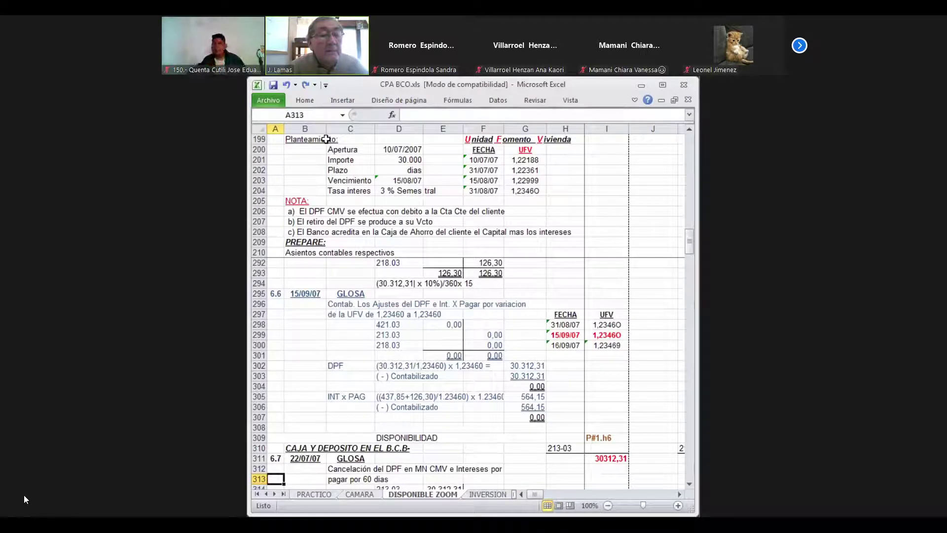
Look through entry 6.7's DPF cancellation amounts and the statement of exercise 7 on accepting clients' cheques.
key("Down")
key("Down")
key("Down")
key("Down")
key("Down")
key("Down")
key("Down")
key("Down")
key("Down")
key("Down")
key("Down")
key("Down")
key("Down")
key("Down")
key("Down")
key("Down")
key("Down")
key("Down")
key("Down")
key("Down")
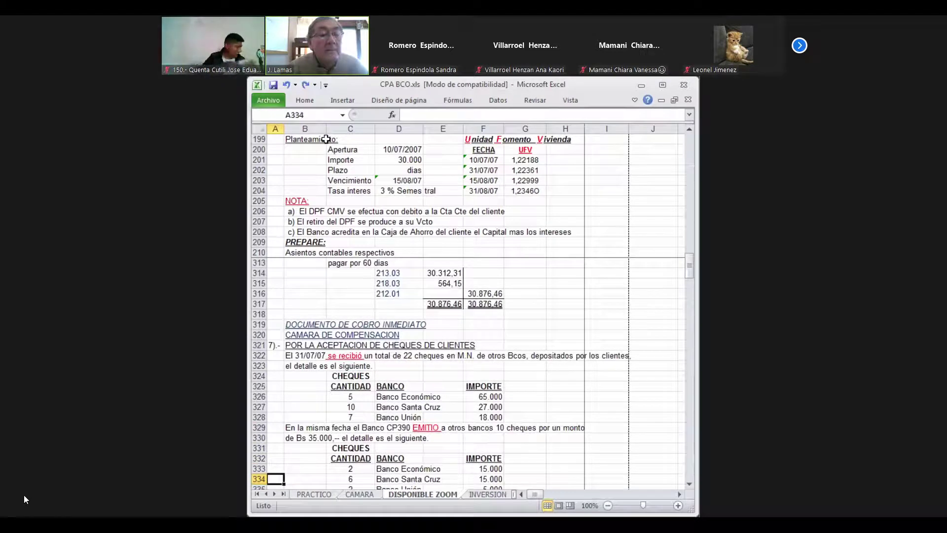
Go back from exercise 7 over entries 6.7, 6.6 and 6.5 to the emptied rows above entry 6.5.
key("Up")
key("Up")
key("Up")
key("Up")
key("Up")
key("Up")
key("Up")
key("Up")
key("Up")
key("Up")
key("Up")
key("Up")
key("Up")
key("Up")
key("Up")
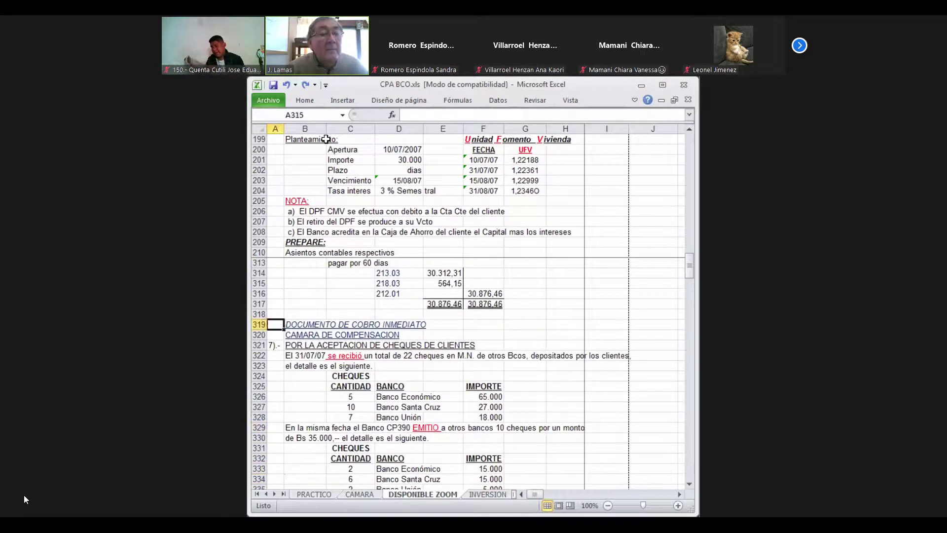
key("Up")
key("Up")
key("Up")
key("Up")
key("Up")
key("Up")
key("Up")
key("Up")
key("Up")
key("Up")
key("Up")
key("Up")
key("Up")
key("Up")
key("Up")
key("Up")
key("Up")
key("Up")
key("Up")
key("Up")
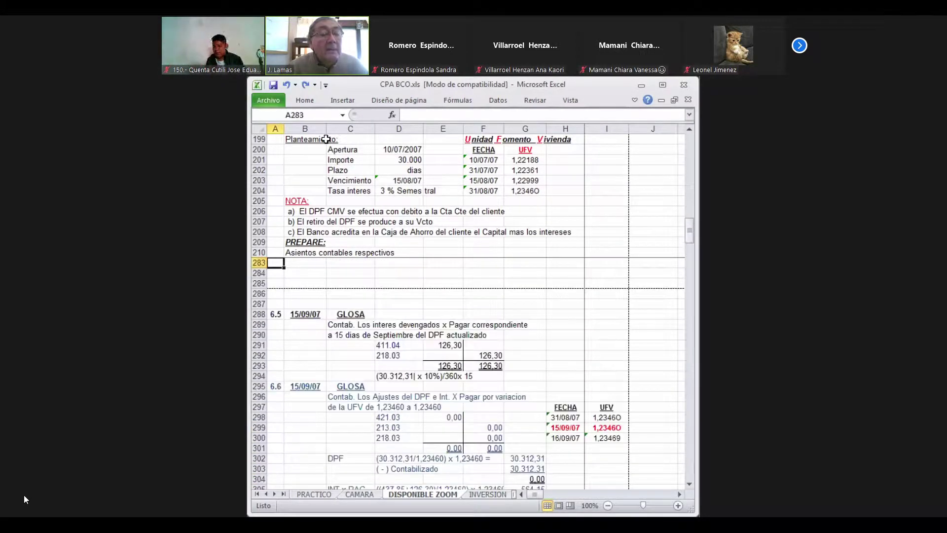
Examine the extent of the empty rows above entry 6.5 to find where the unneeded block starts.
key("Up")
key("Up")
key("Up")
key("Up")
key("Up")
key("Up")
key("Up")
key("Up")
key("Up")
key("Up")
key("Up")
key("Up")
key("Up")
key("Up")
key("Up")
key("Up")
key("Up")
key("Up")
key("Up")
key("Up")
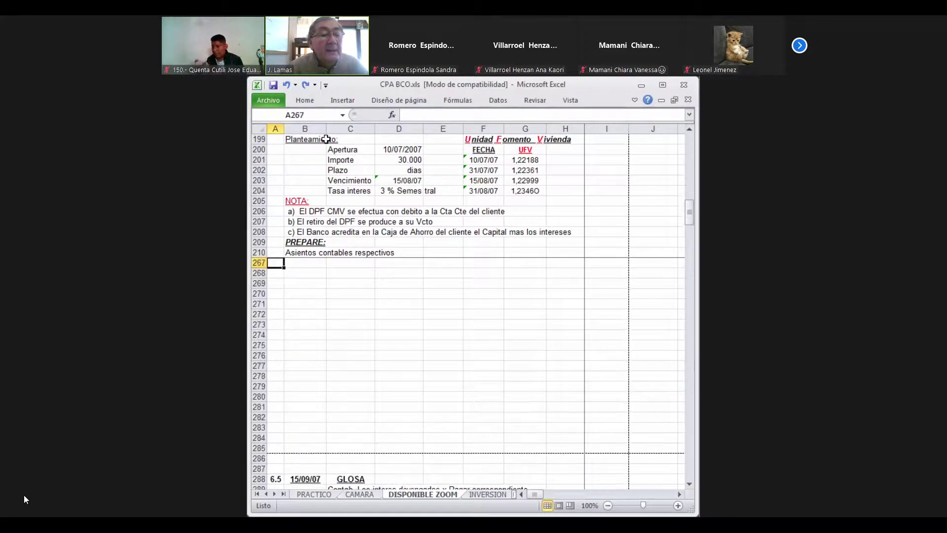
key("Up")
key("Up")
key("Up")
key("Up")
key("Up")
key("Up")
key("Up")
key("Up")
key("Up")
key("Up")
key("Down")
key("Down")
key("Down")
key("Down")
key("Down")
key("Down")
key("Down")
key("Down")
key("Down")
key("Down")
key("Down")
key("Down")
key("Down")
key("Down")
key("Down")
key("Down")
key("Down")
key("Down")
key("Down")
key("Down")
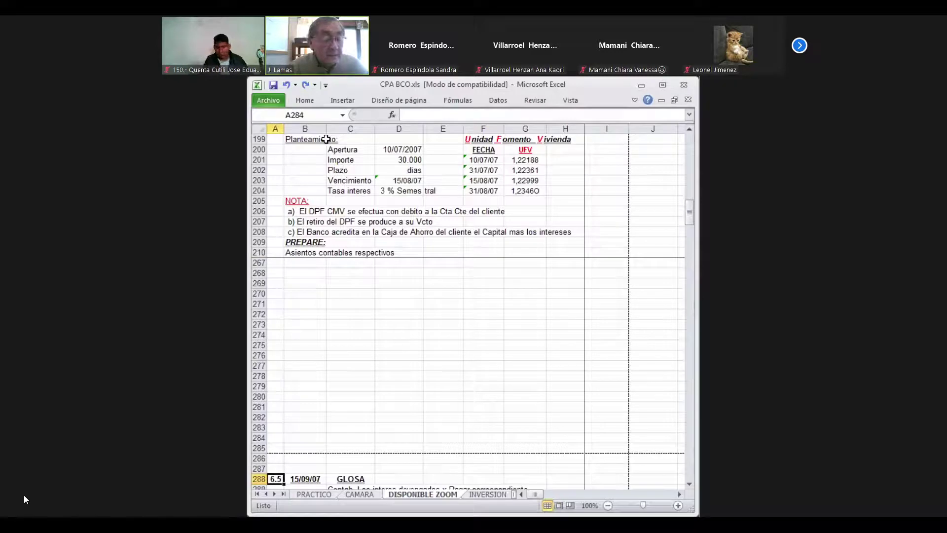
Delete rows 277 to 310 as entire rows, covering the empty rows and entries 6.5 and 6.6 down to the heading above entry 6.7.
key("Up")
key("Up")
key("Up")
key("Up")
key("Up")
key("Up")
key("Up")
key("Up")
key("Up")
key("Up")
key("Up")
key("shift+Down")
key("shift+Down")
key("shift+Down")
key("shift+Down")
key("shift+Down")
key("shift+Down")
key("shift+Down")
key("shift+Down")
key("shift+Down")
key("shift+Down")
key("shift+Down")
key("shift+Down")
key("shift+Down")
key("shift+Down")
key("shift+Down")
key("shift+Down")
key("shift+Down")
key("shift+Down")
key("shift+Down")
key("shift+Down")
key("shift+Down")
key("shift+Down")
key("shift+Right")
key("shift+Right")
key("shift+Right")
key("shift+Right")
key("shift+Right")
key("shift+Right")
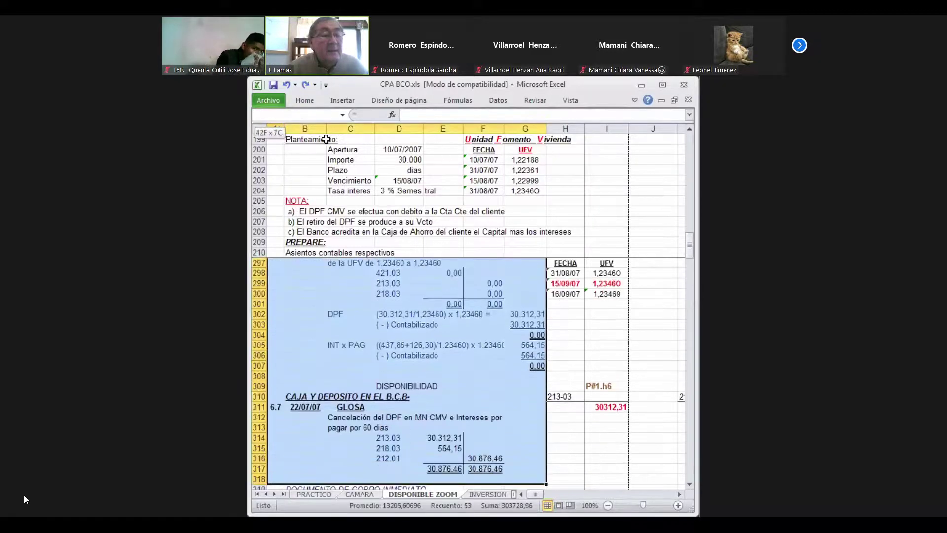
key("shift+Down")
key("shift+Down")
key("shift+Down")
key("shift+Down")
key("shift+Down")
key("shift+Down")
key("shift+Down")
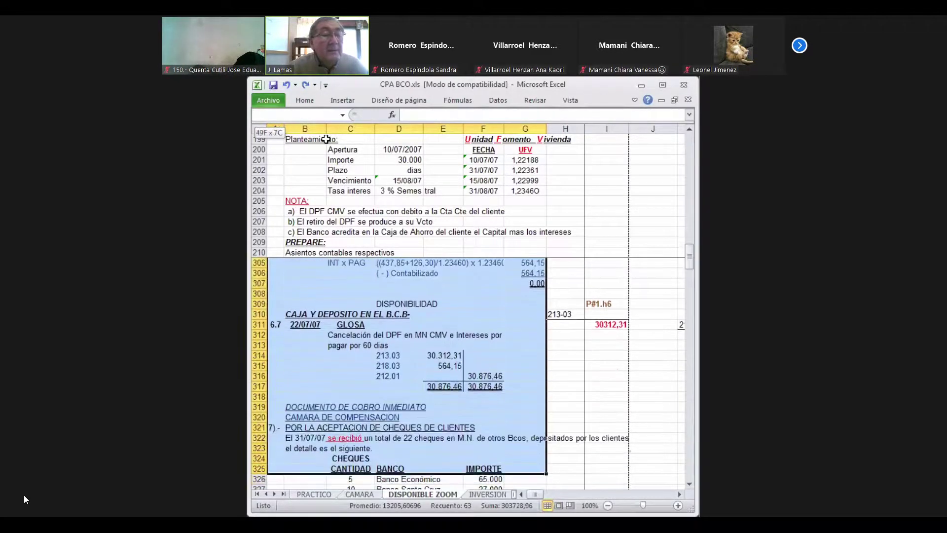
key("shift+Up")
key("shift+Up")
key("shift+Up")
key("shift+Up")
key("shift+Up")
key("shift+Up")
key("shift+Up")
key("shift+Up")
key("shift+Up")
key("shift+Up")
key("shift+Up")
key("shift+Up")
key("shift+Up")
key("shift+Up")
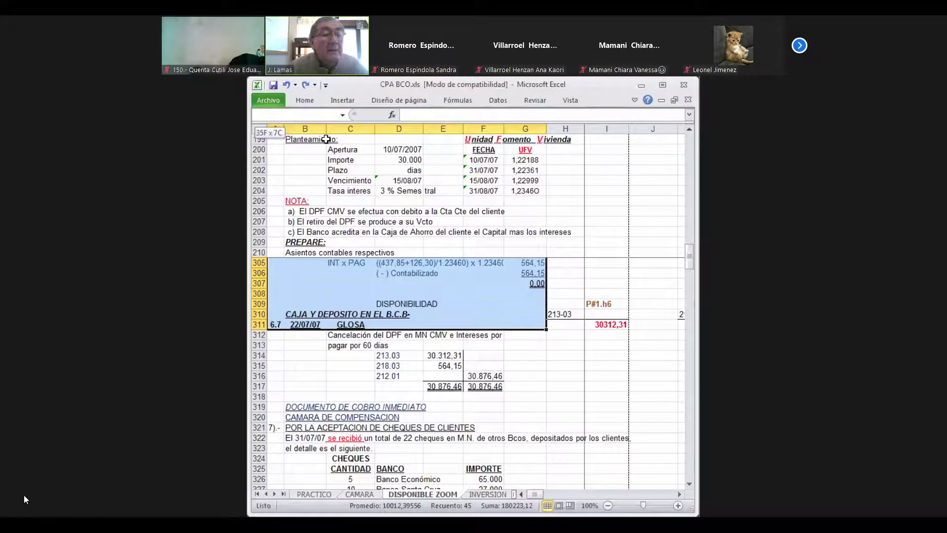
key("shift+Up")
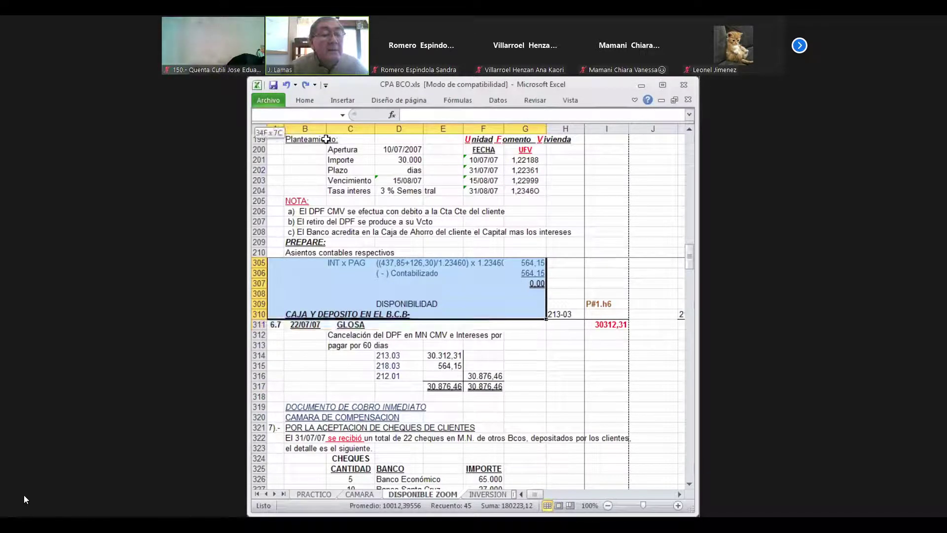
right_click(307, 279)
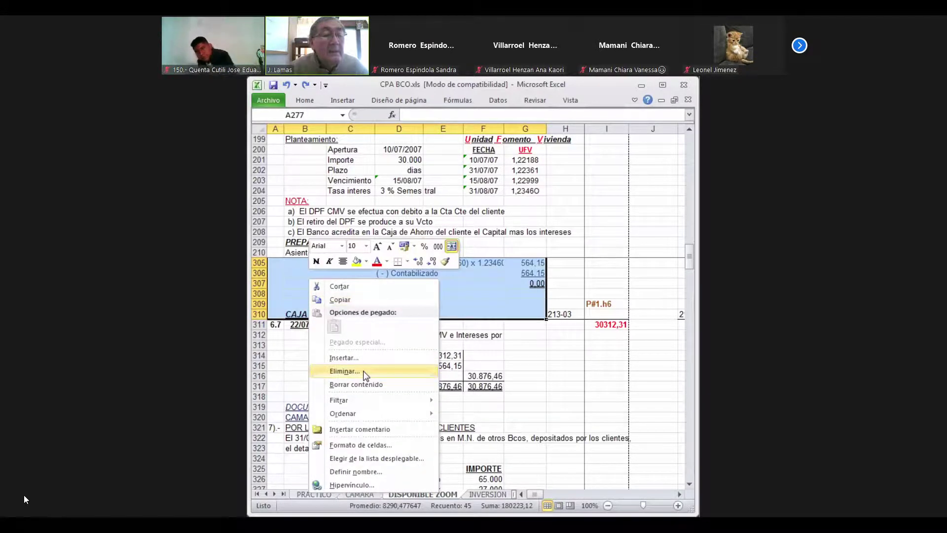
left_click(362, 371)
left_click(336, 371)
left_click(372, 401)
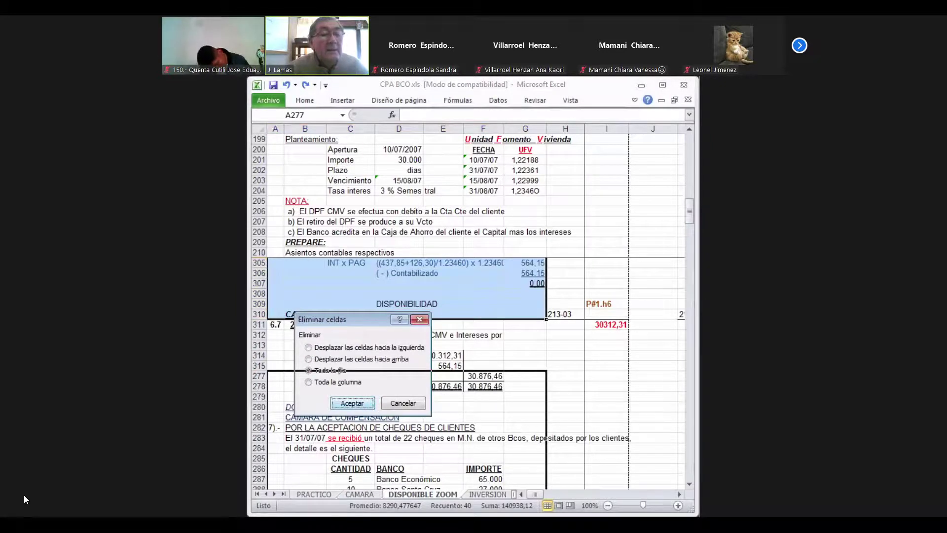
Check the rows from entry 6.4's adjustment calculations down across the empty gap to the end of entry 6.7.
key("Up")
key("Up")
key("Up")
key("Up")
key("Up")
key("Down")
key("Down")
key("Down")
key("Down")
key("Down")
key("Down")
key("Down")
key("Down")
key("Down")
key("Down")
key("Down")
key("Down")
key("Down")
key("Down")
key("Down")
key("Down")
key("Down")
key("Down")
key("Down")
key("Down")
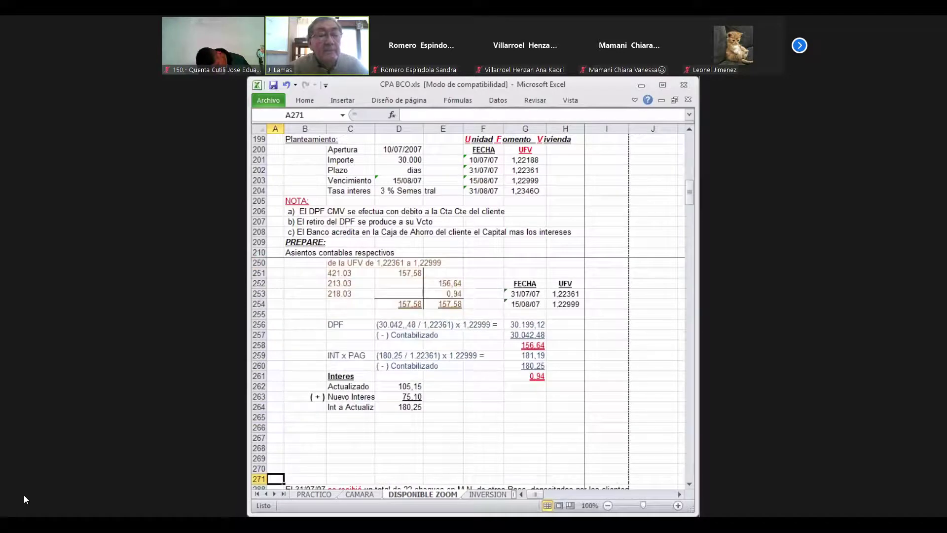
key("Down")
key("Down")
key("Down")
key("Down")
key("Down")
key("Down")
key("Down")
key("Down")
key("Down")
key("Down")
key("Down")
key("Down")
key("Right")
key("Right")
key("Right")
key("Right")
key("Right")
key("Right")
key("Right")
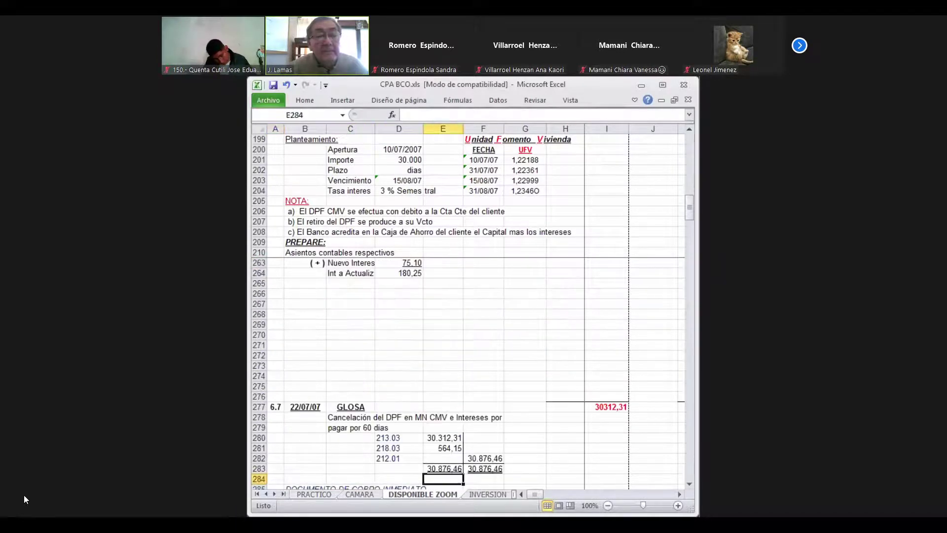
Remove all borders from the range H276:M280 beside the heading of entry 6.7.
key("Up")
key("Up")
key("Up")
key("Up")
key("Up")
key("Up")
key("Up")
key("Up")
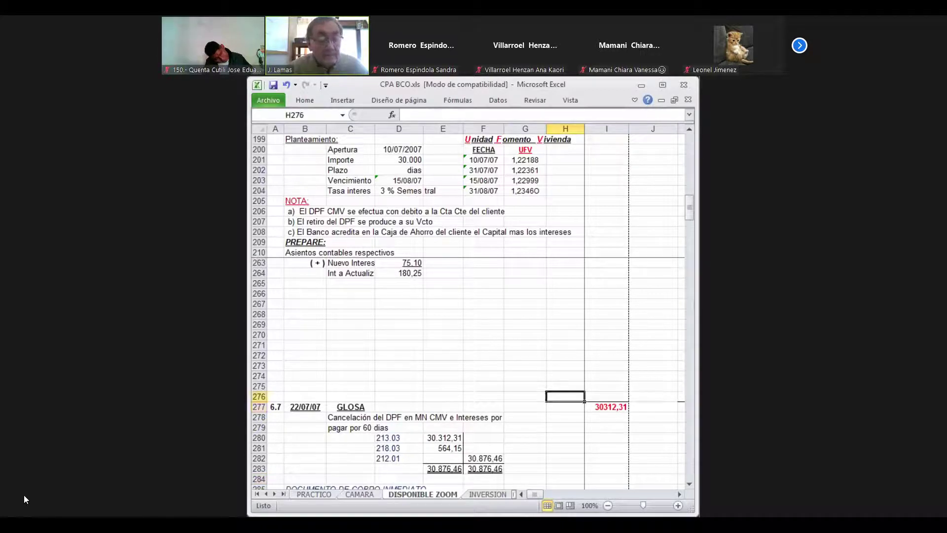
key("shift+Down")
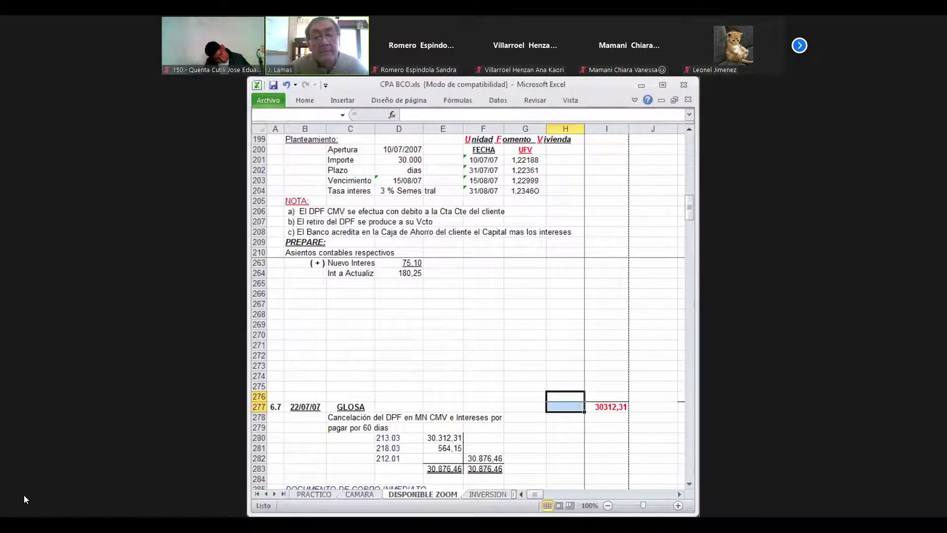
key("shift+Right")
key("shift+Right")
key("shift+Right")
key("shift+Right")
key("shift+Right")
key("shift+Down")
key("shift+Down")
key("shift+Down")
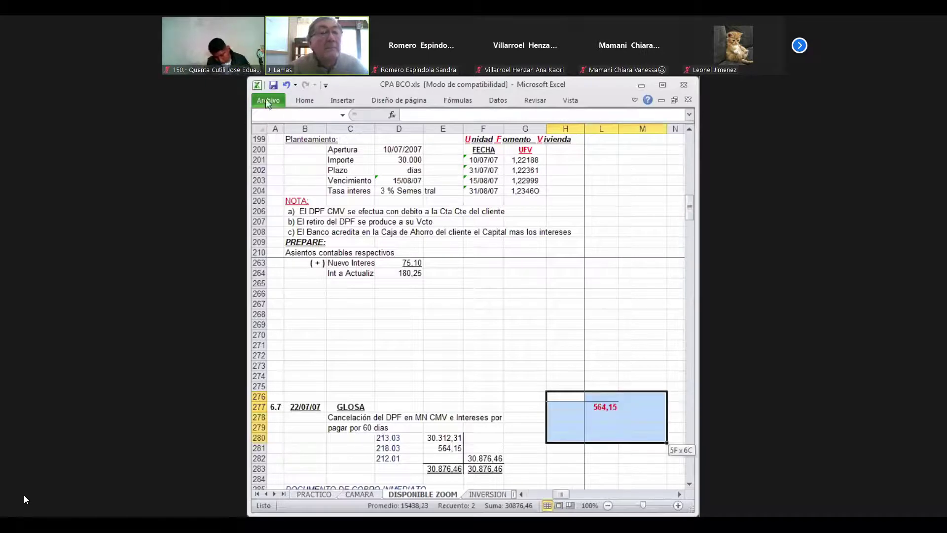
left_click(309, 104)
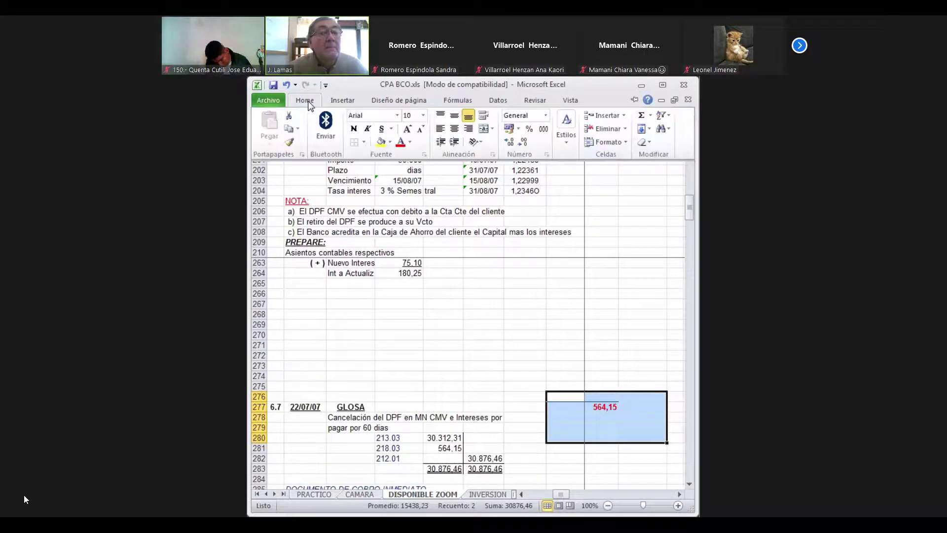
left_click(364, 142)
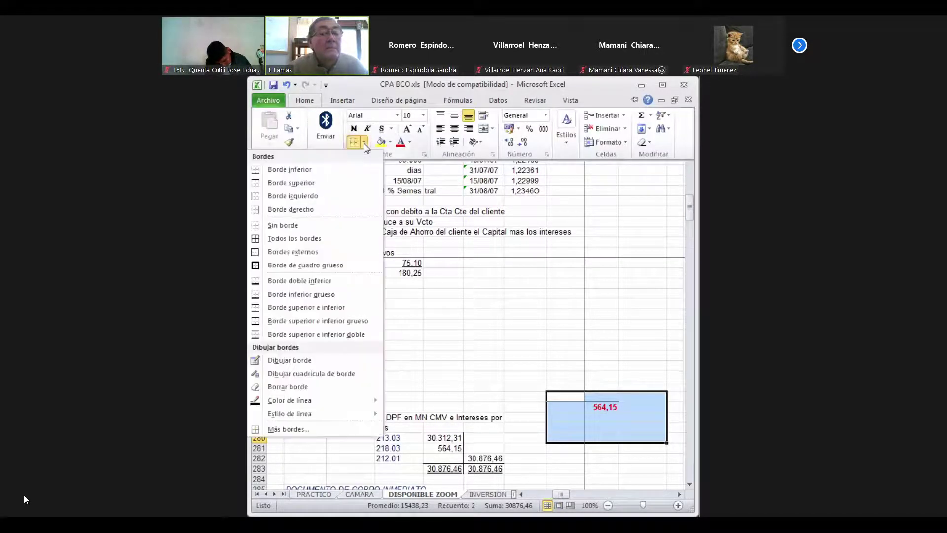
left_click(355, 144)
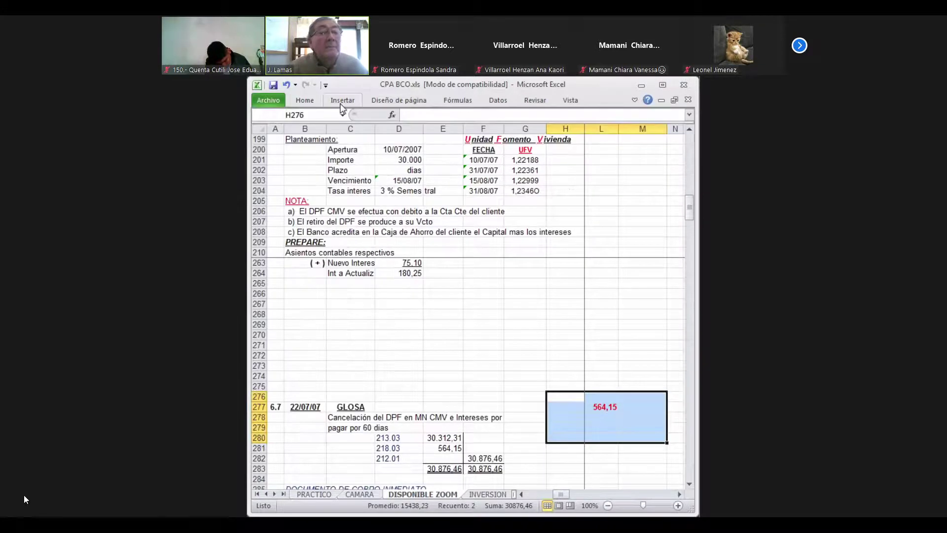
left_click(312, 102)
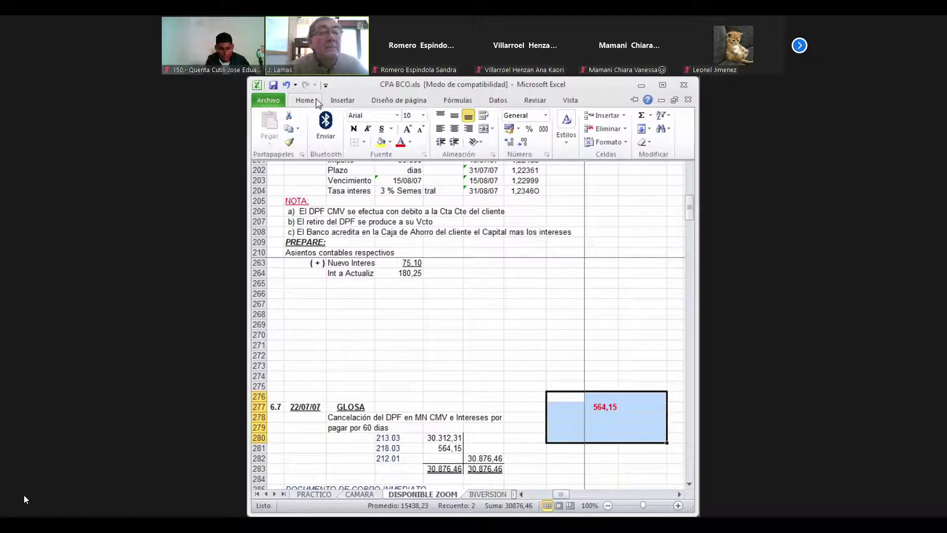
right_click(317, 103)
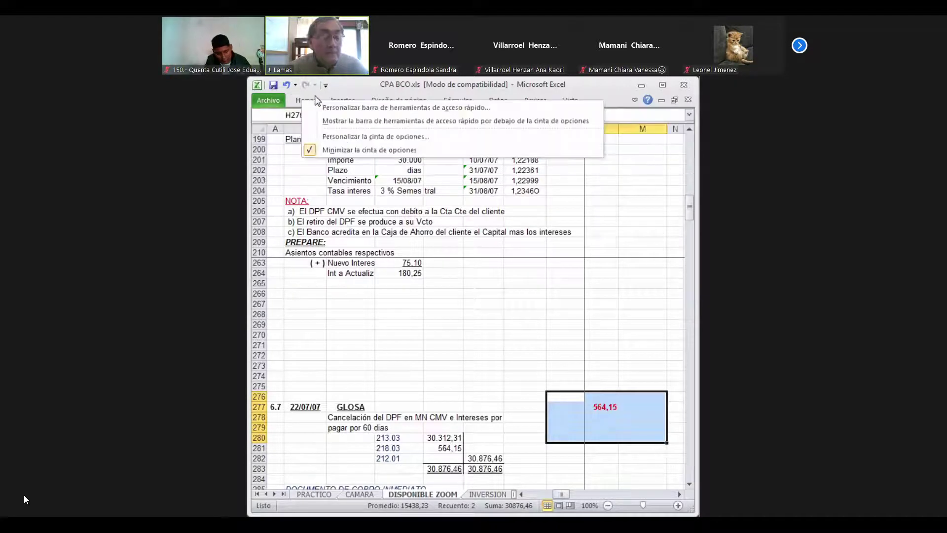
key("Escape")
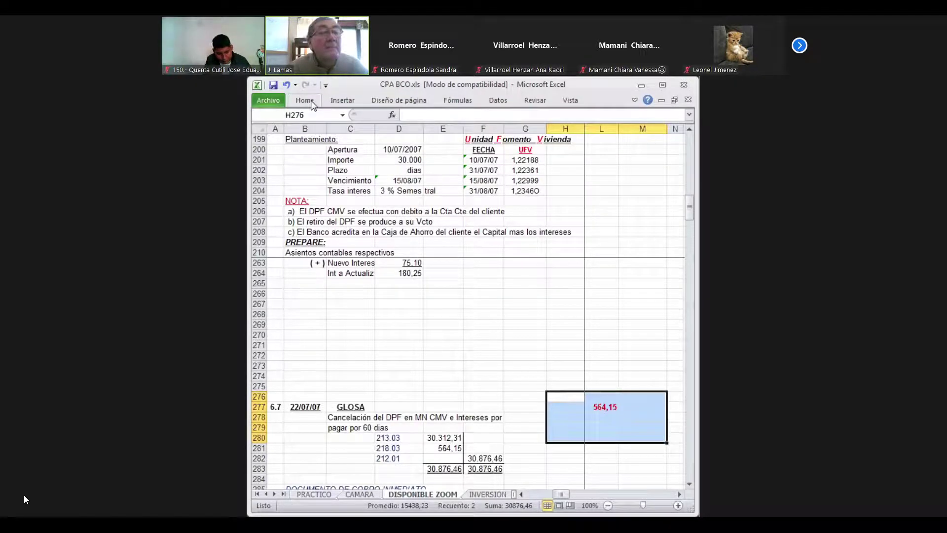
right_click(314, 103)
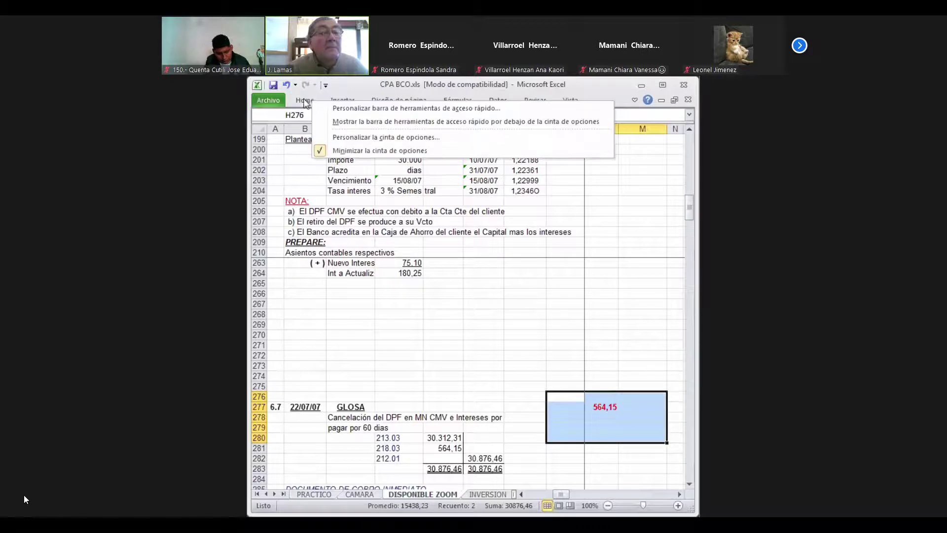
left_click(274, 105)
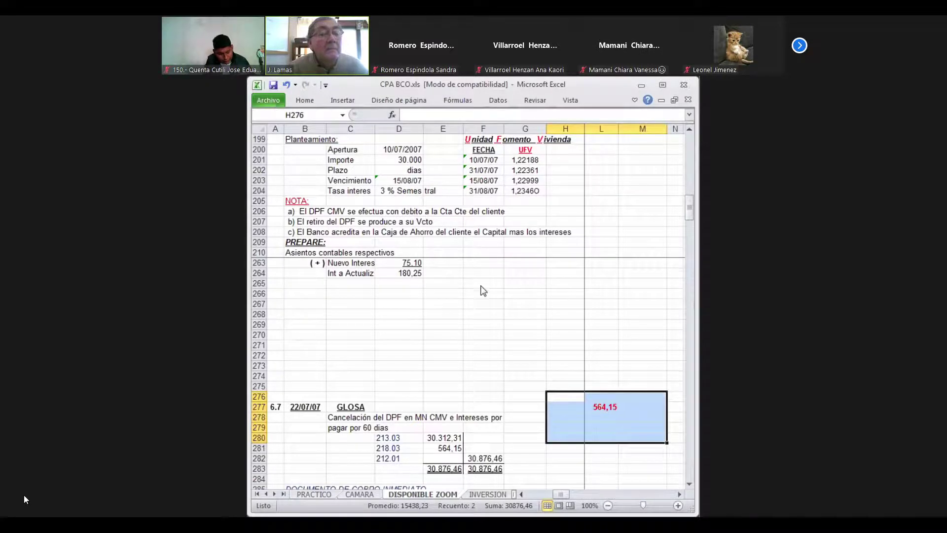
Clear the contents of cell I277, the stray 30312,31 beside the heading of entry 6.7.
left_click(576, 430)
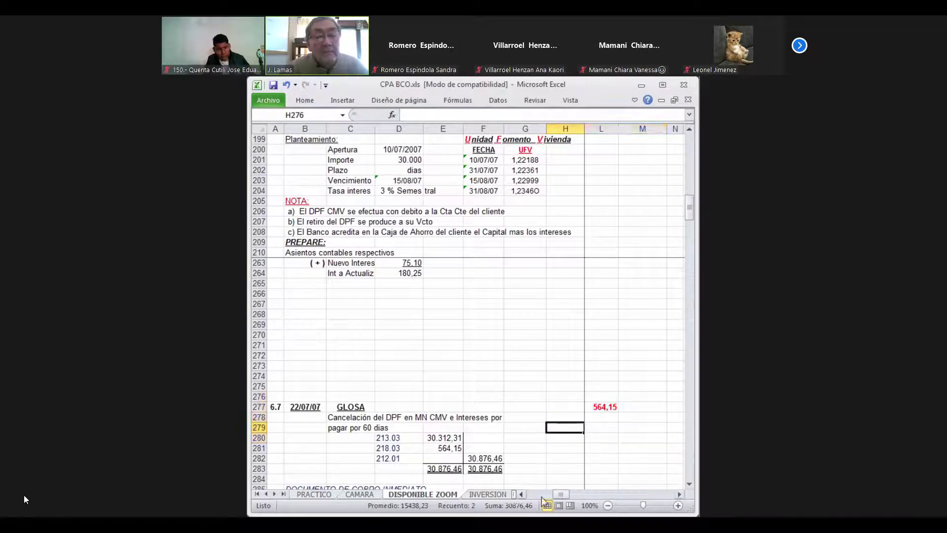
key("ctrl+z")
key("Up")
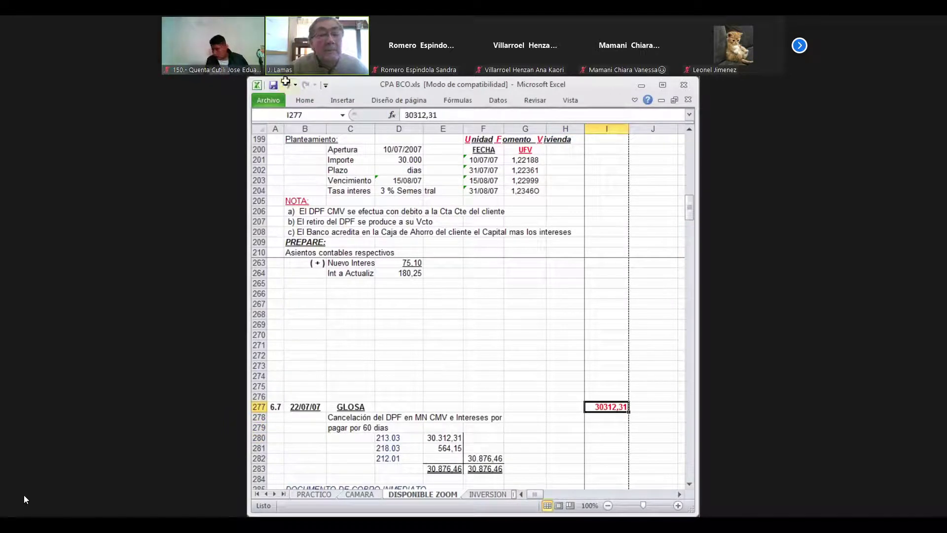
right_click(617, 406)
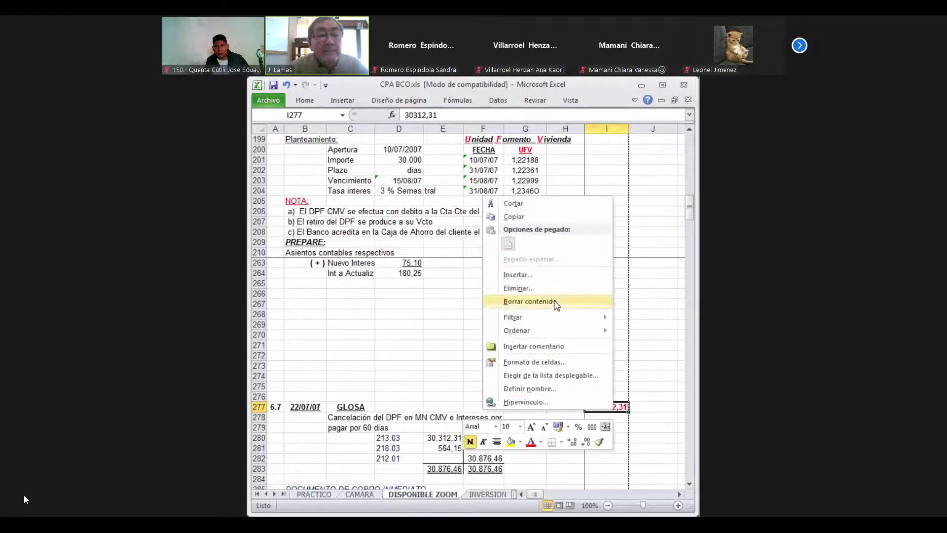
left_click(528, 301)
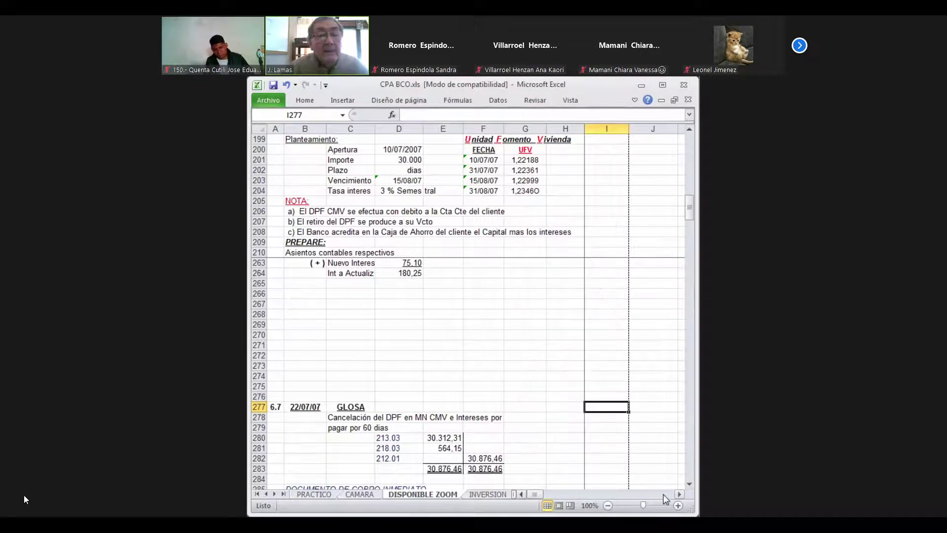
Cut the whole cancellation entry 6.7, range A277:F283, from its heading down to the totals.
key("Left")
key("Left")
key("Left")
key("Left")
key("Left")
key("Left")
key("Left")
key("Left")
key("shift+Right")
key("shift+Right")
key("shift+Right")
key("shift+Right")
key("shift+Right")
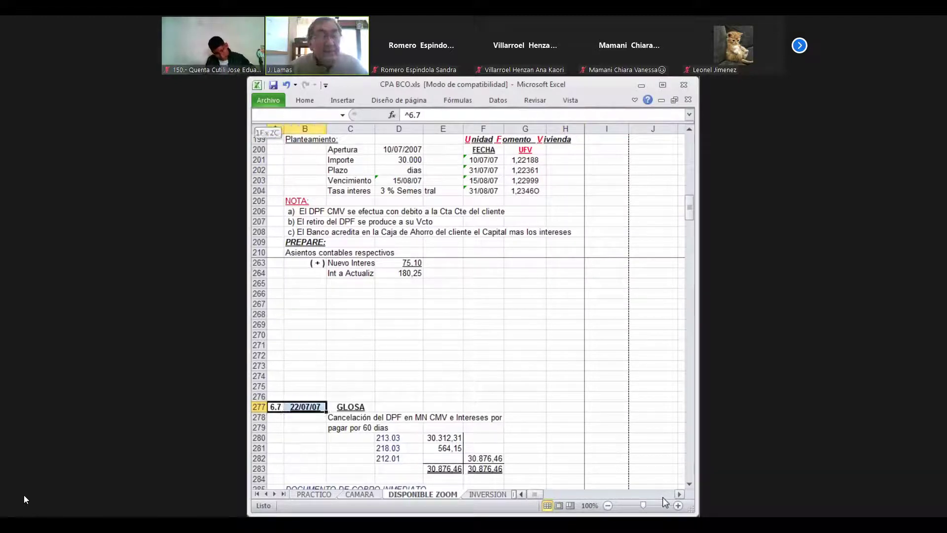
key("shift+Down")
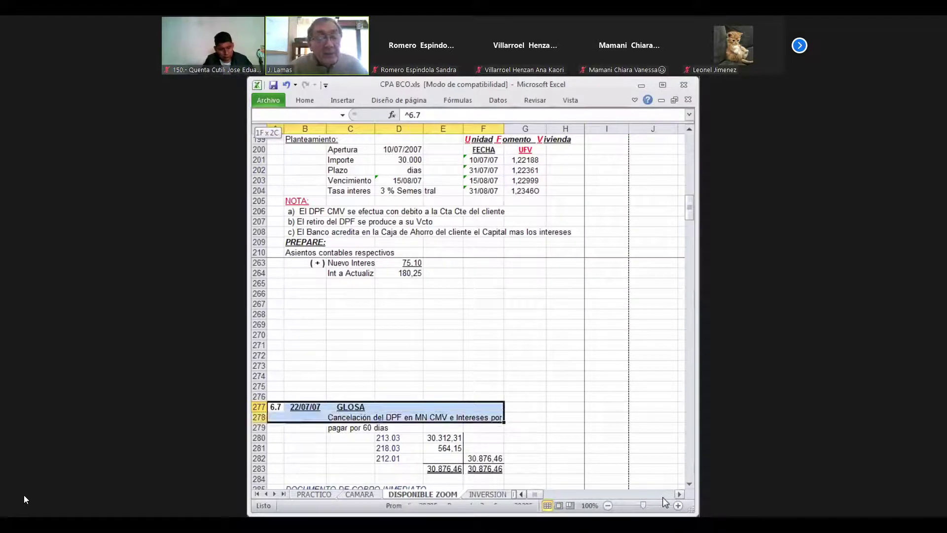
key("shift+Down")
key("shift+Down")
key("shift+Down")
key("shift+Down")
key("shift+Down")
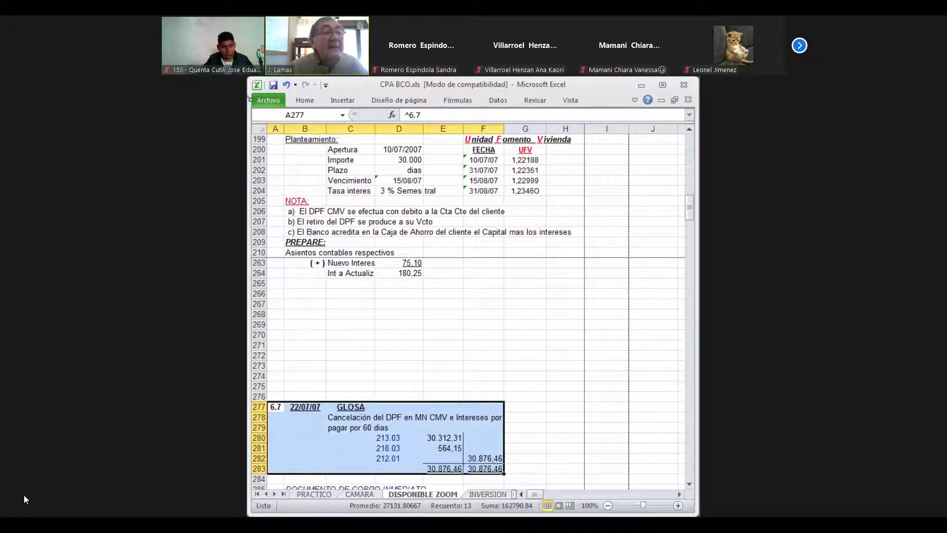
left_click(280, 100)
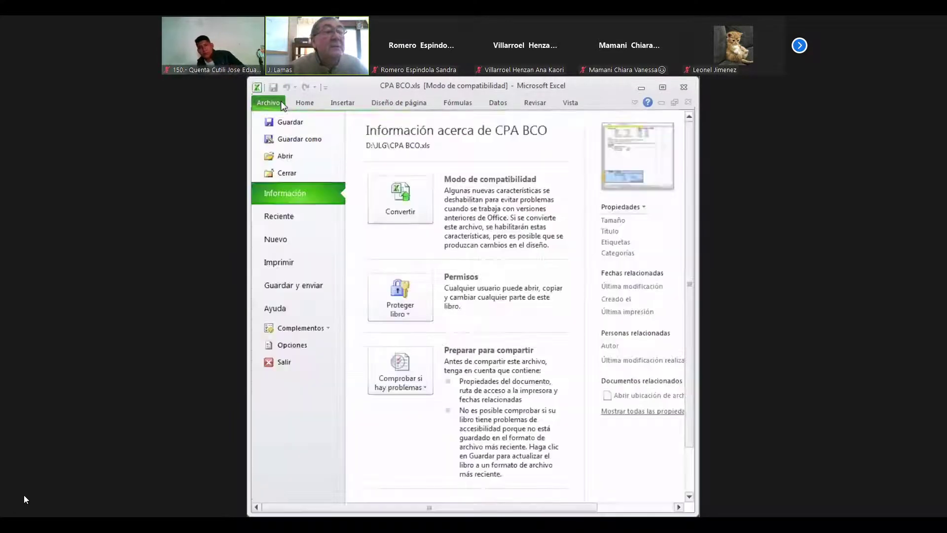
left_click(301, 100)
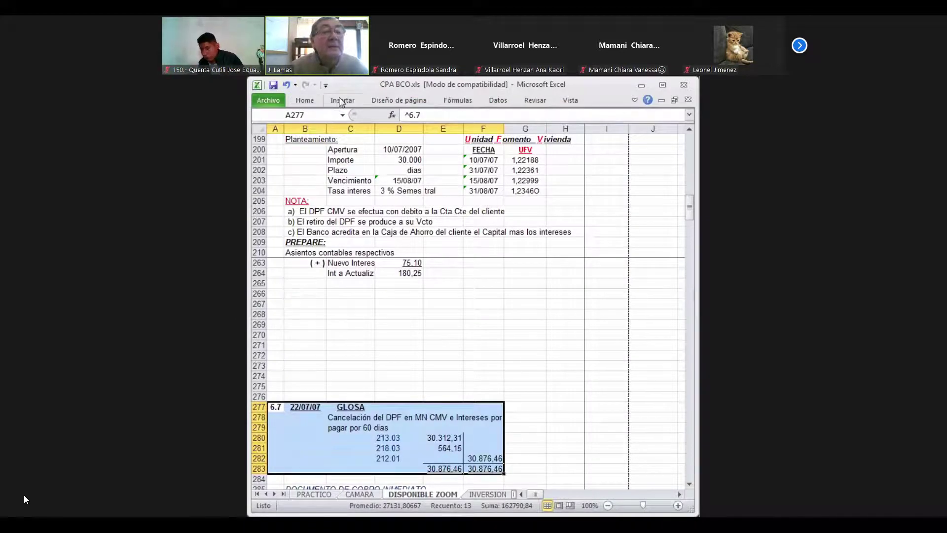
left_click(312, 102)
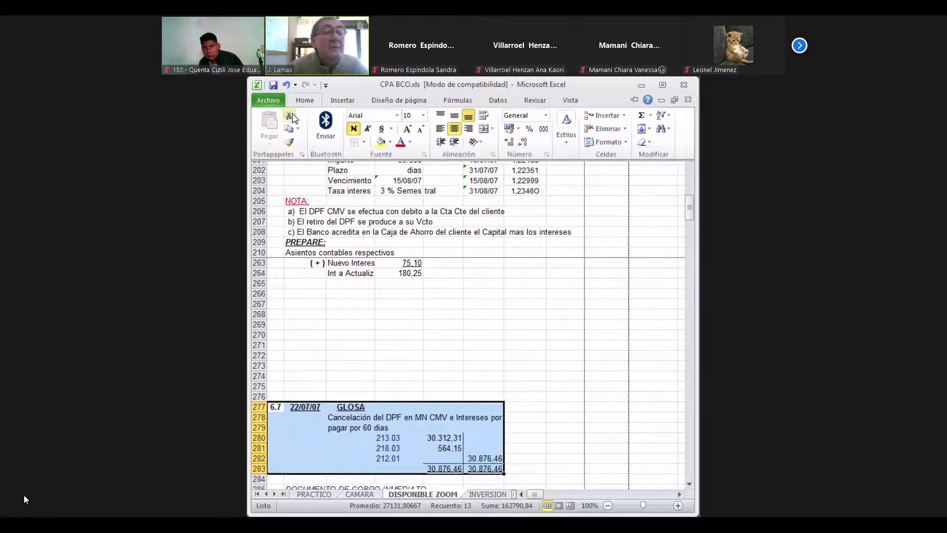
left_click(292, 113)
Paste the cut entry 6.7 at A266, leaving one empty row under entry 6.4's interest calculation.
key("Up")
key("Up")
key("Up")
key("Up")
key("Up")
key("Up")
key("Up")
key("Up")
key("Up")
key("Up")
key("Up")
key("Up")
key("Up")
key("Up")
key("Up")
key("Up")
key("Up")
key("Up")
key("Up")
key("Up")
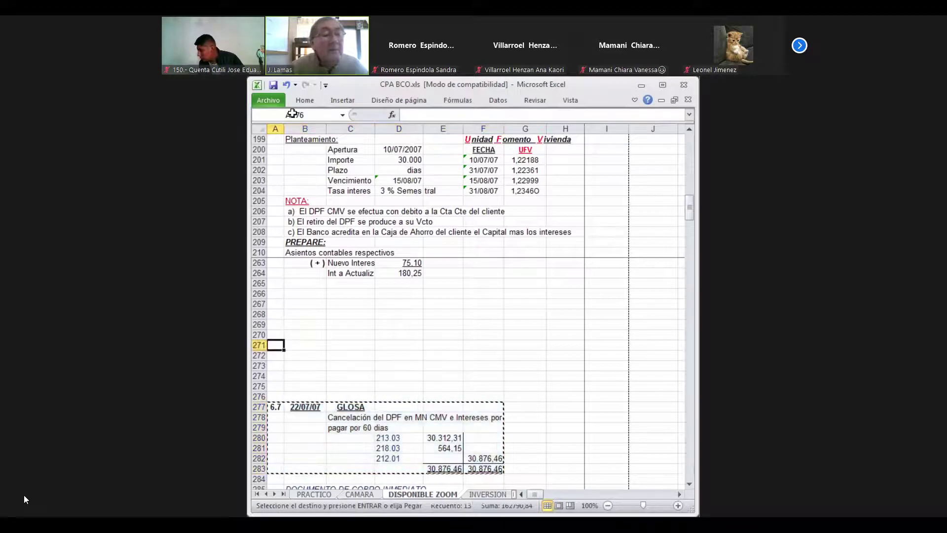
key("Down")
key("Down")
key("Down")
key("Down")
key("Down")
key("Down")
key("Down")
key("Down")
key("Down")
key("Down")
key("Down")
key("Down")
key("Down")
key("Down")
key("Down")
key("Down")
key("Down")
key("Down")
key("Down")
key("Down")
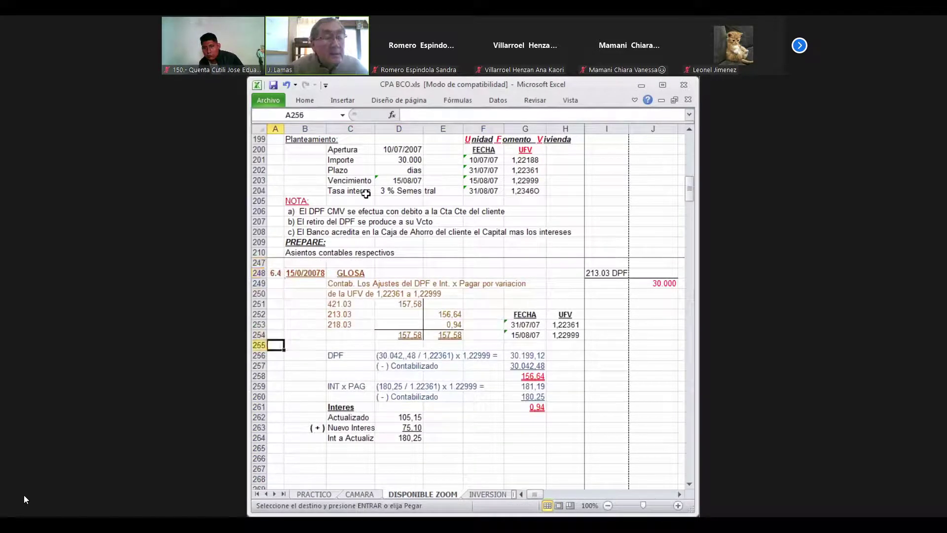
key("Down")
key("Down")
key("Up")
key("Up")
key("Up")
key("Up")
key("Up")
key("Up")
key("Up")
key("Up")
key("Up")
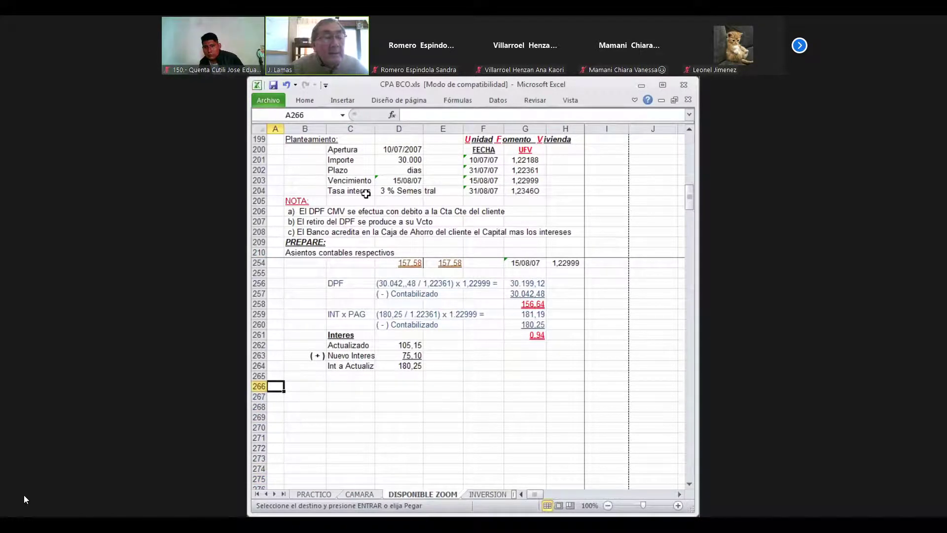
key("Return")
key("Up")
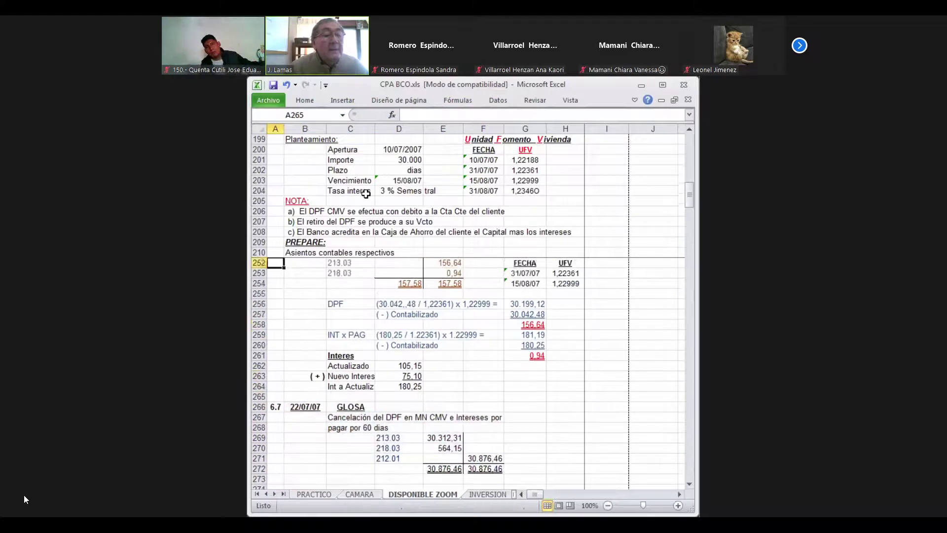
Shorten the entry number of the pasted cancellation entry in A266 to "6.", removing its last digit.
key("Down")
key("Down")
key("Down")
key("Down")
key("Down")
key("Down")
key("Down")
key("Down")
key("Down")
key("Down")
key("Down")
key("Down")
key("Down")
key("Down")
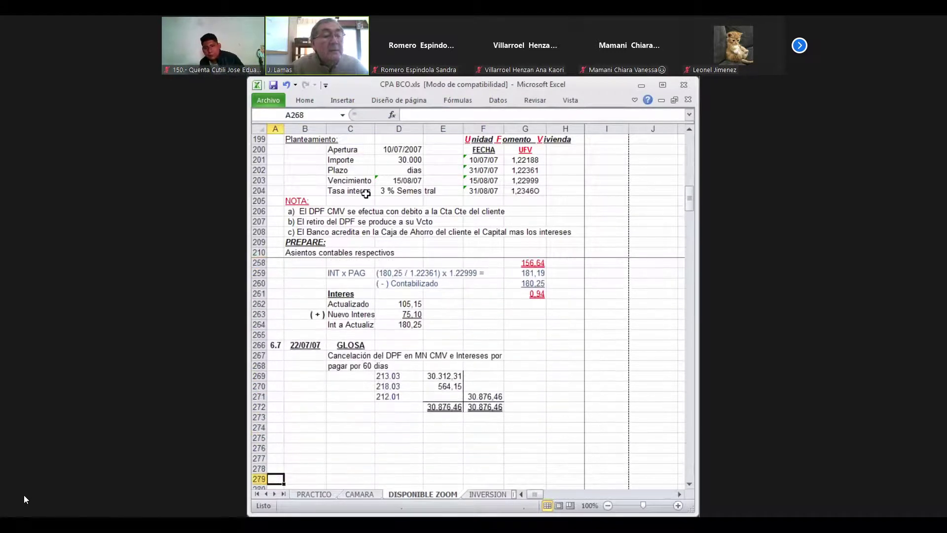
key("ctrl+Up")
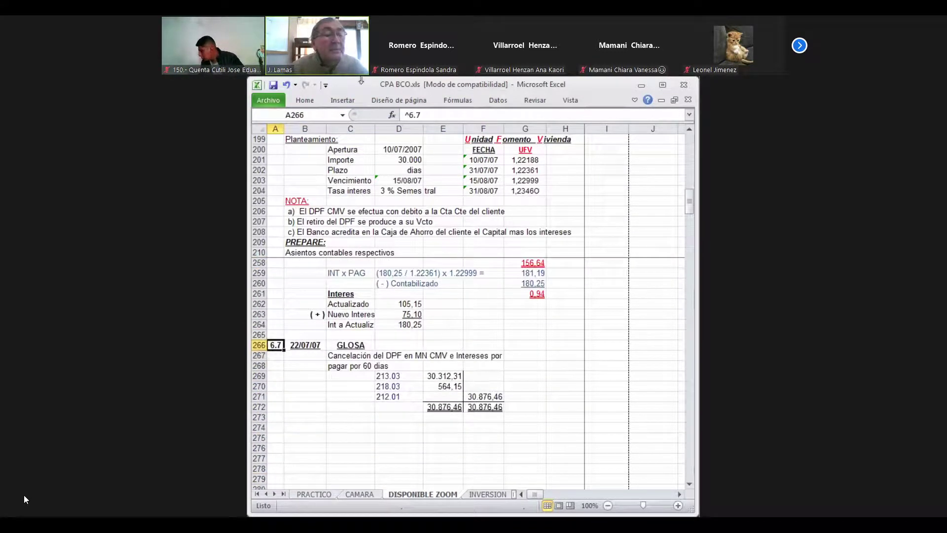
left_click(423, 114)
key("BackSpace")
key("Return")
Change the date of the cancellation entry in B266 to 15/08/2007, matching the deposit's maturity.
key("Right")
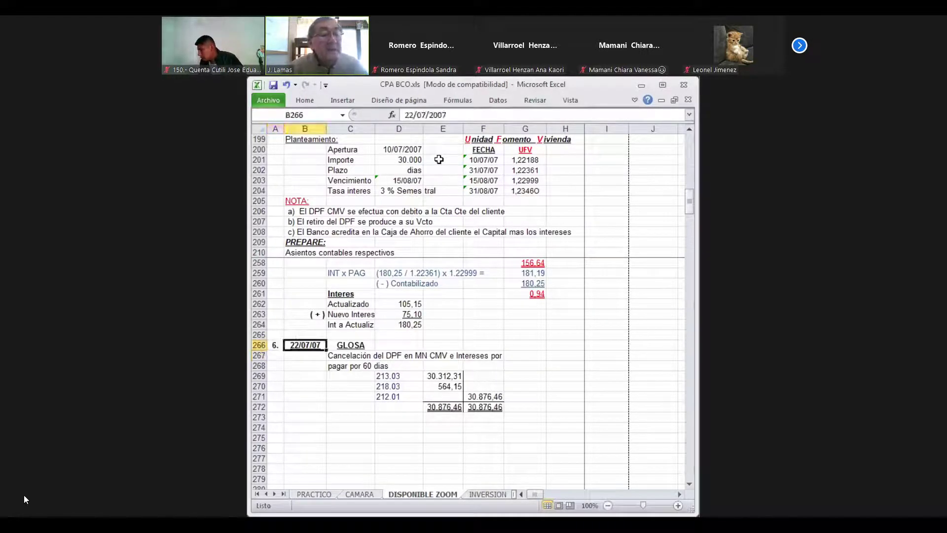
left_click(413, 114)
key("BackSpace")
key("BackSpace")
type("15")
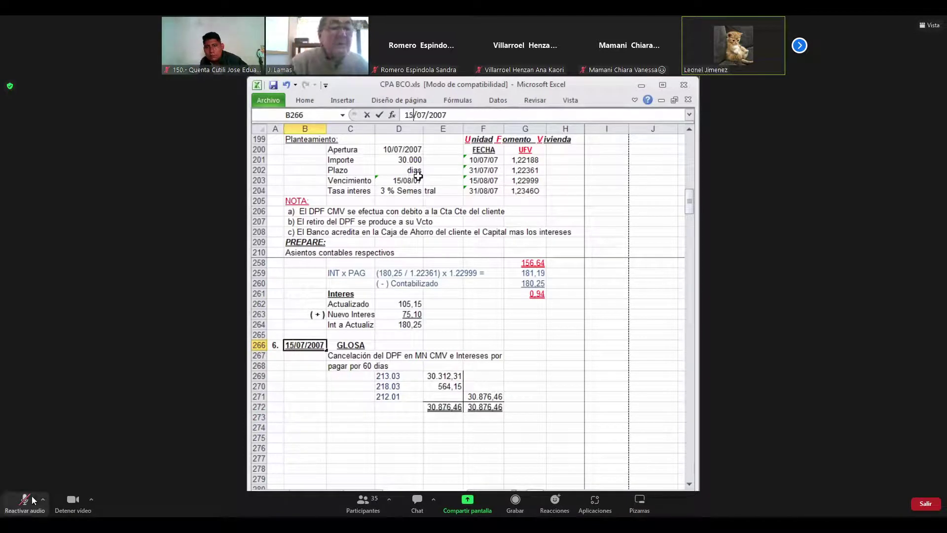
left_click(23, 501)
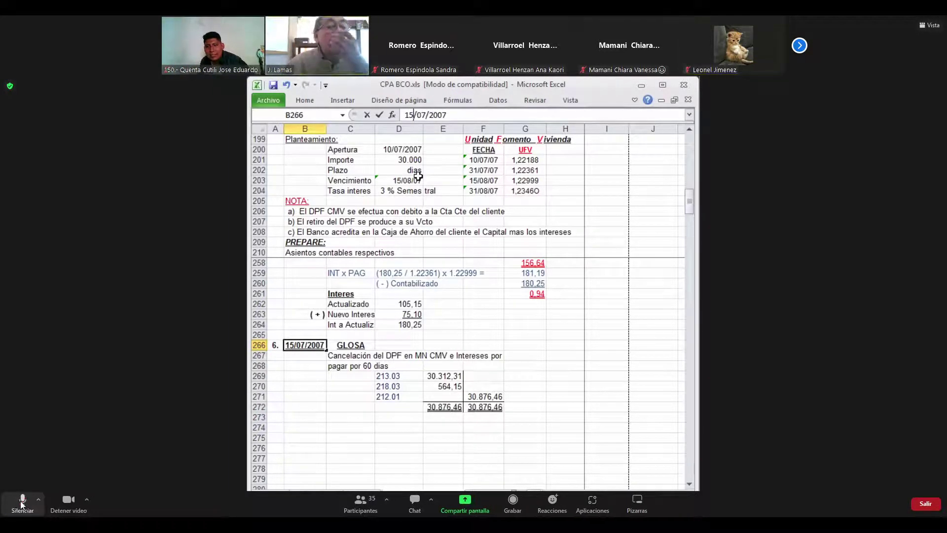
left_click(22, 504)
key("BackSpace")
type("8")
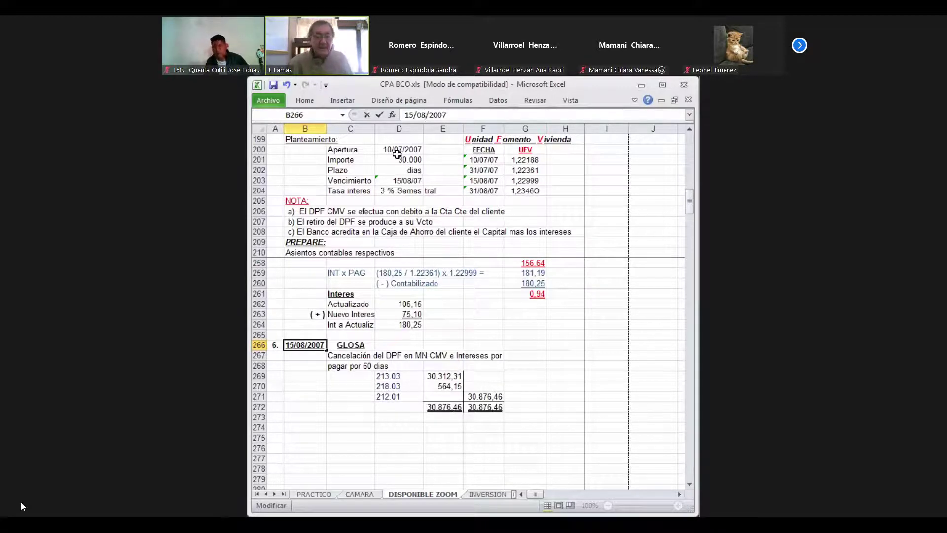
key("Return")
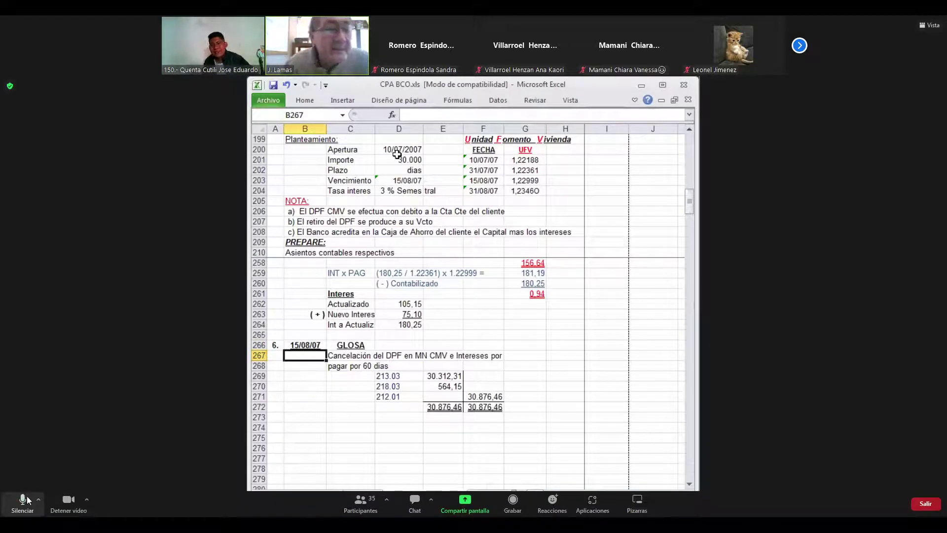
left_click(21, 505)
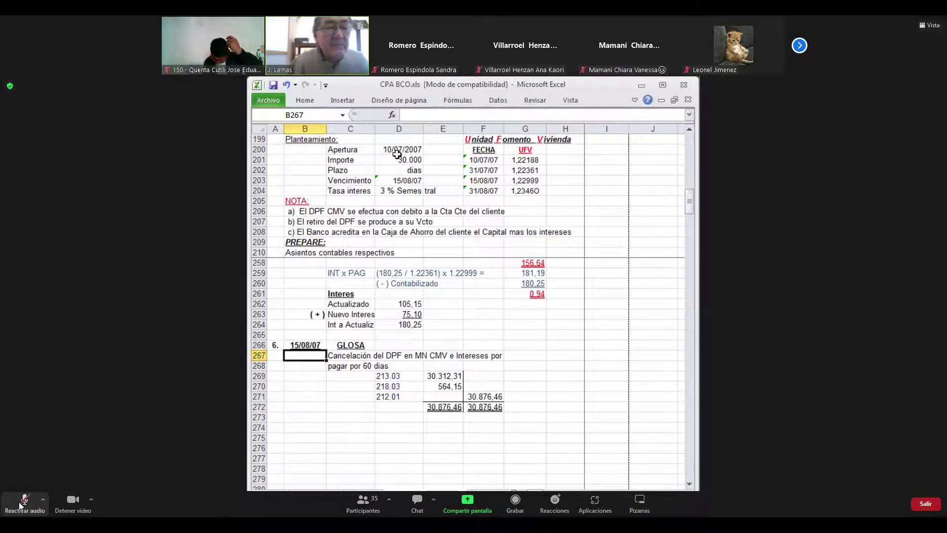
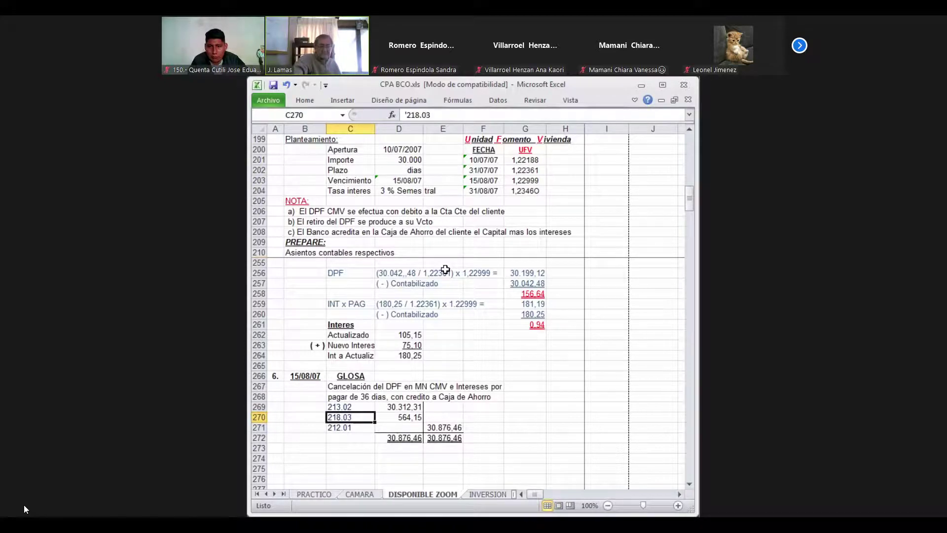
Set the cancellation entry's first debit amount, for the DPF capital in D269, to 30199,12.
key("Down")
key("Down")
key("Up")
key("Up")
key("Up")
key("Up")
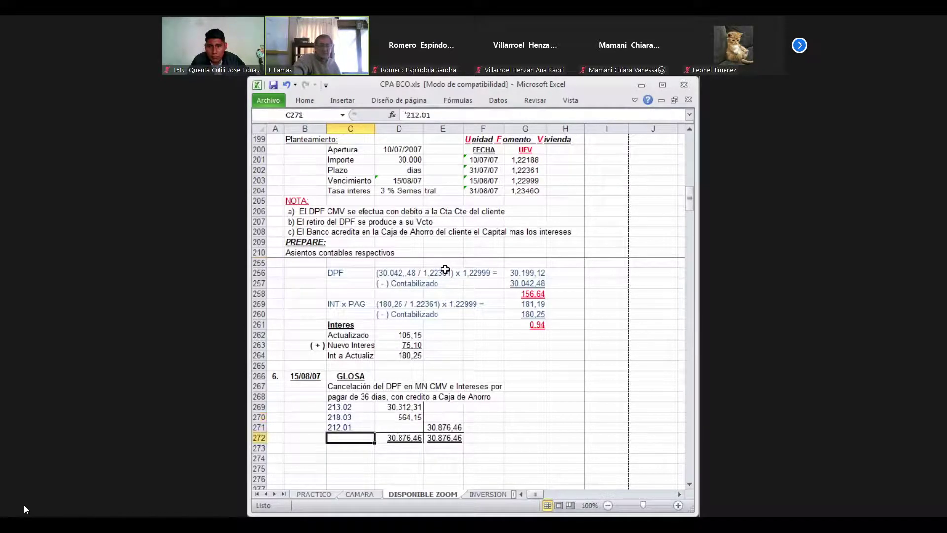
key("Right")
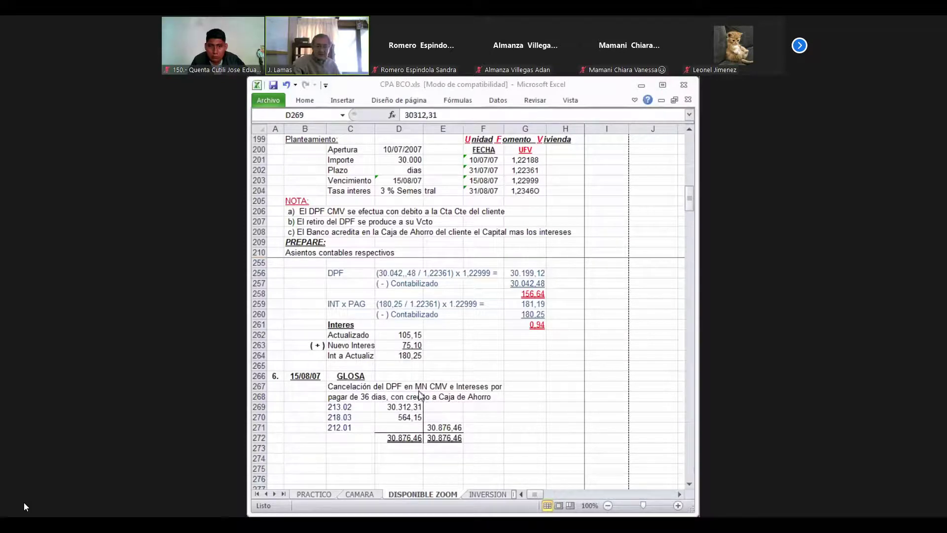
left_click(400, 407)
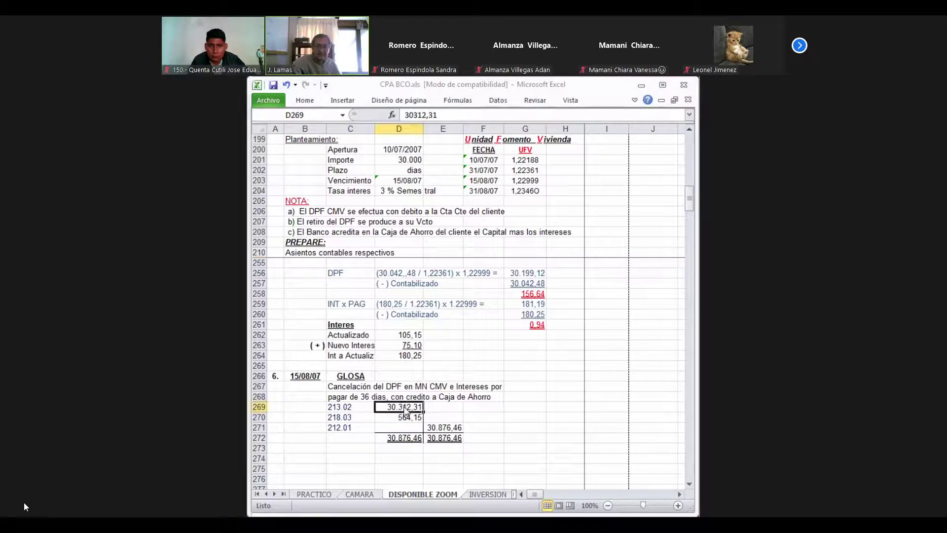
left_click(456, 114)
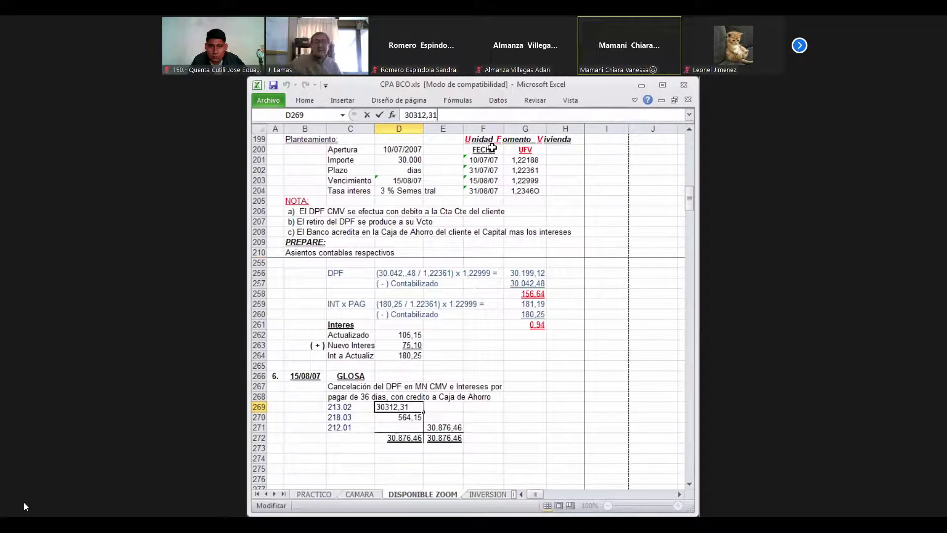
key("BackSpace")
key("BackSpace")
key("BackSpace")
key("BackSpace")
key("BackSpace")
key("BackSpace")
type("199,12")
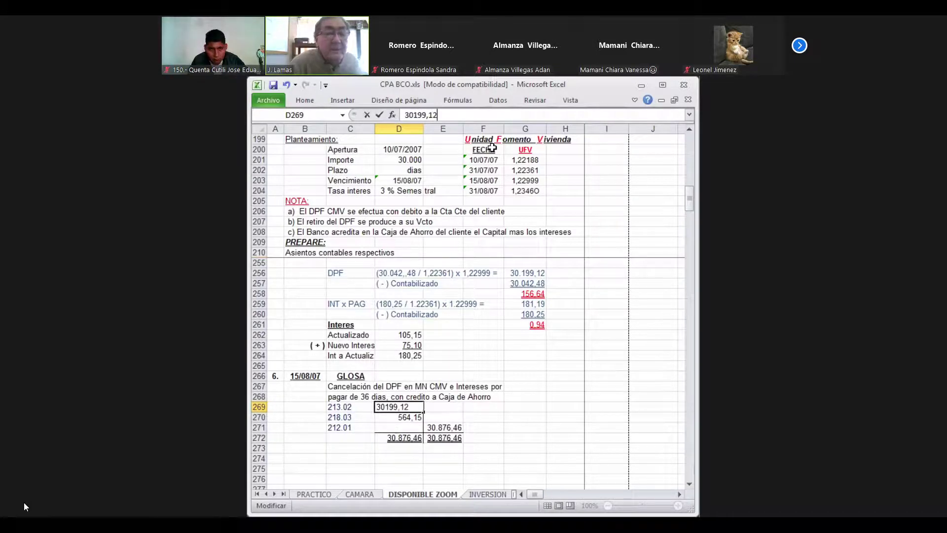
key("Return")
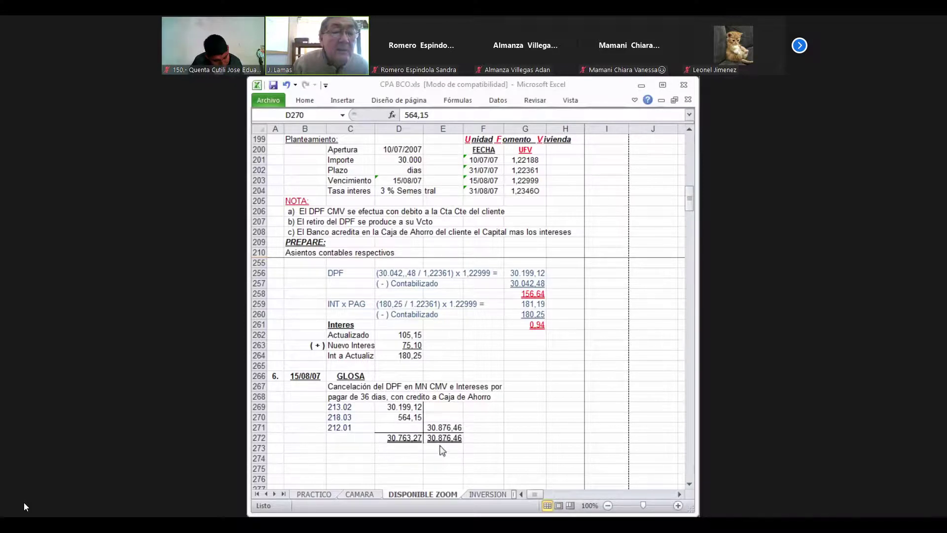
Set the cancellation entry's second debit amount, for the interest payable in D270, to 181,19.
left_click(405, 416)
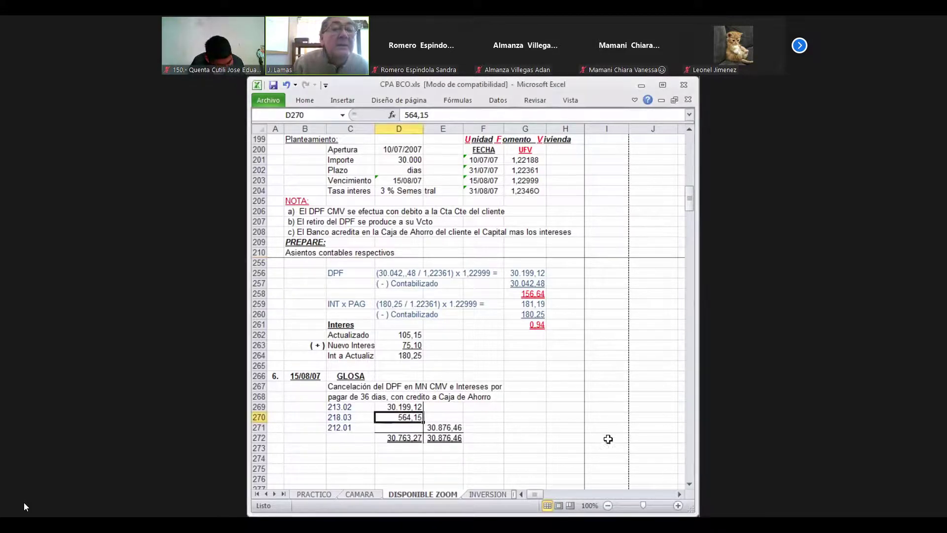
type("1")
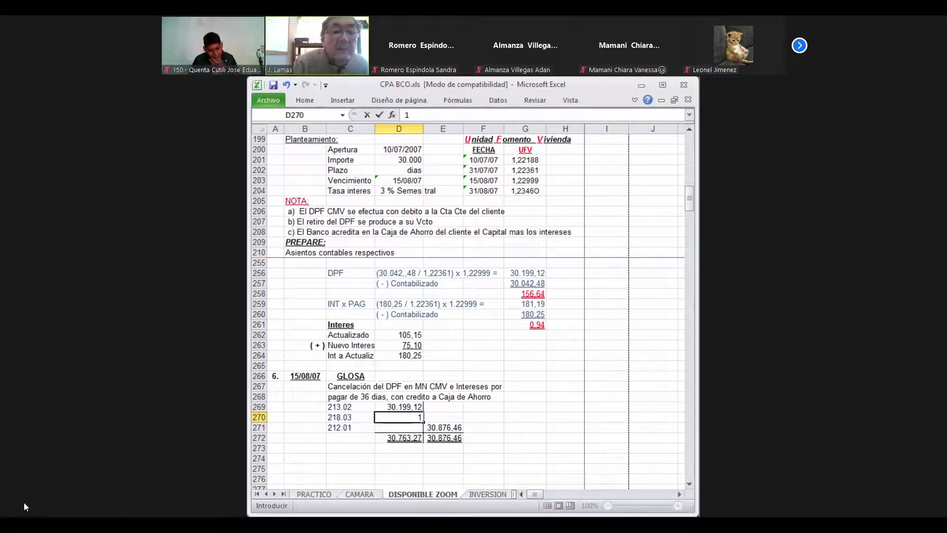
type("8")
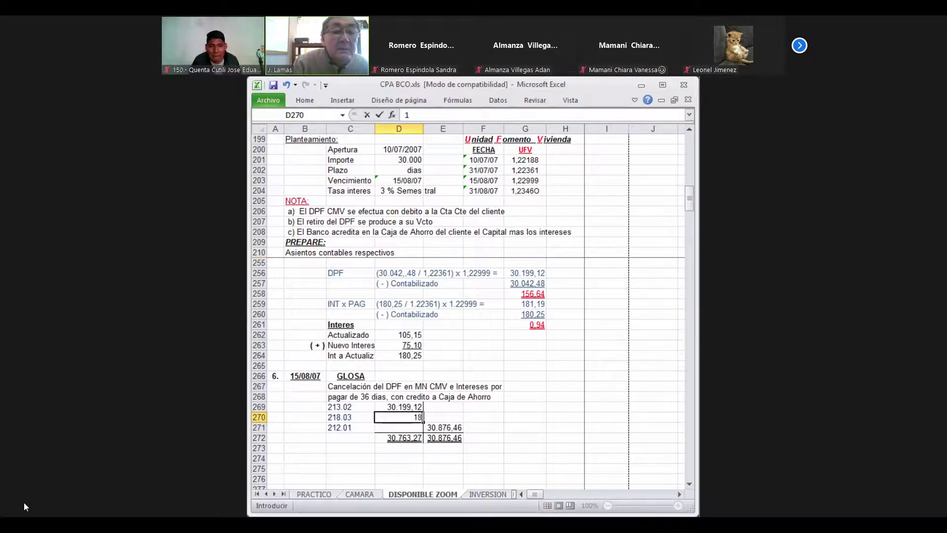
type("1")
type(",19")
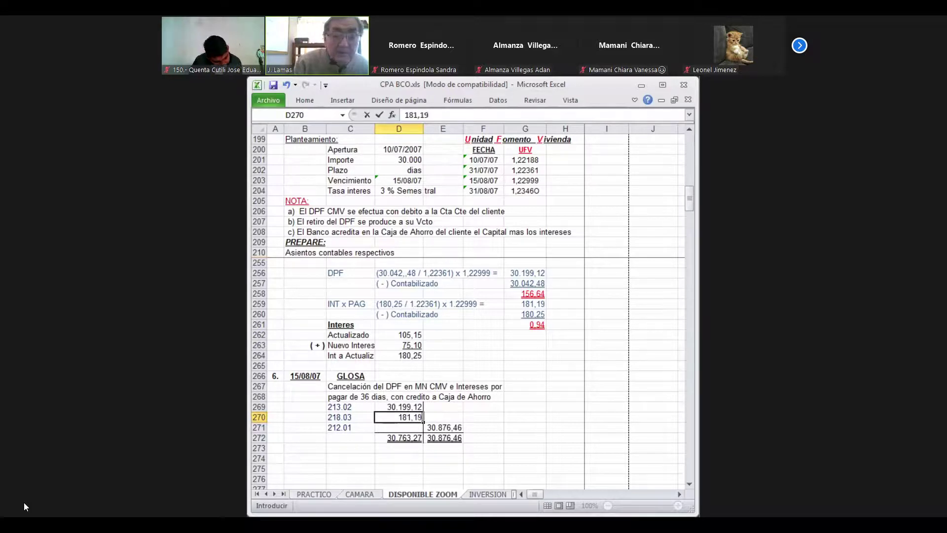
key("Return")
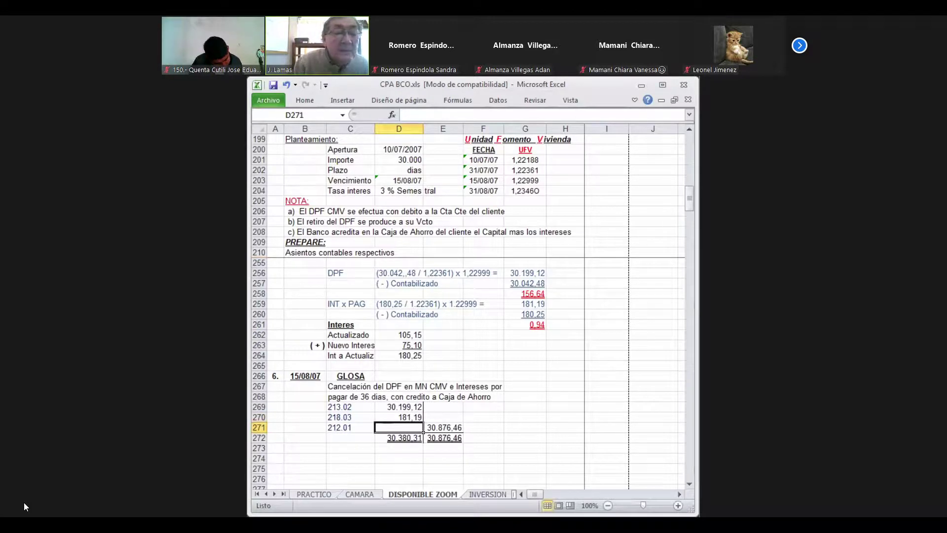
Set the cancellation entry's credit amount in E271 to 30380,31 so that it equals the debit total.
key("Right")
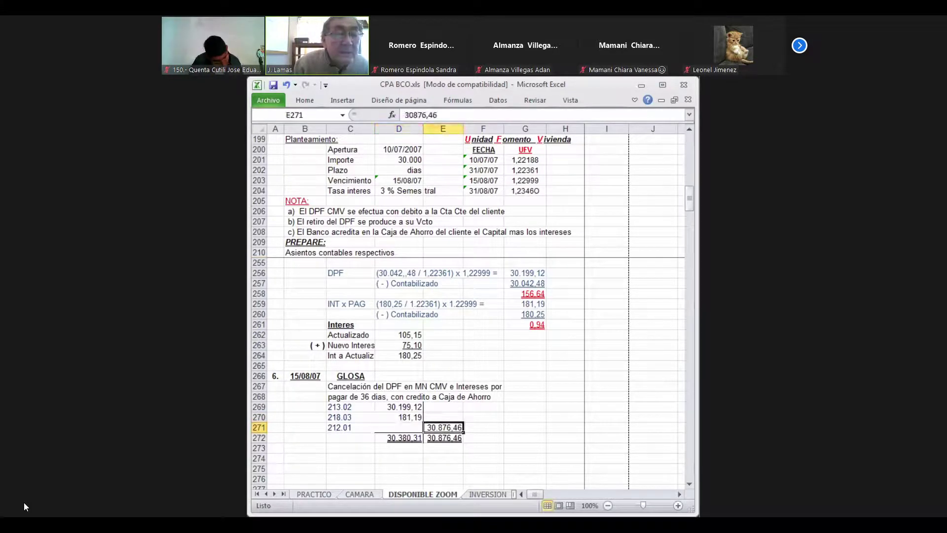
key("F2")
key("BackSpace")
key("BackSpace")
key("BackSpace")
key("BackSpace")
key("BackSpace")
key("BackSpace")
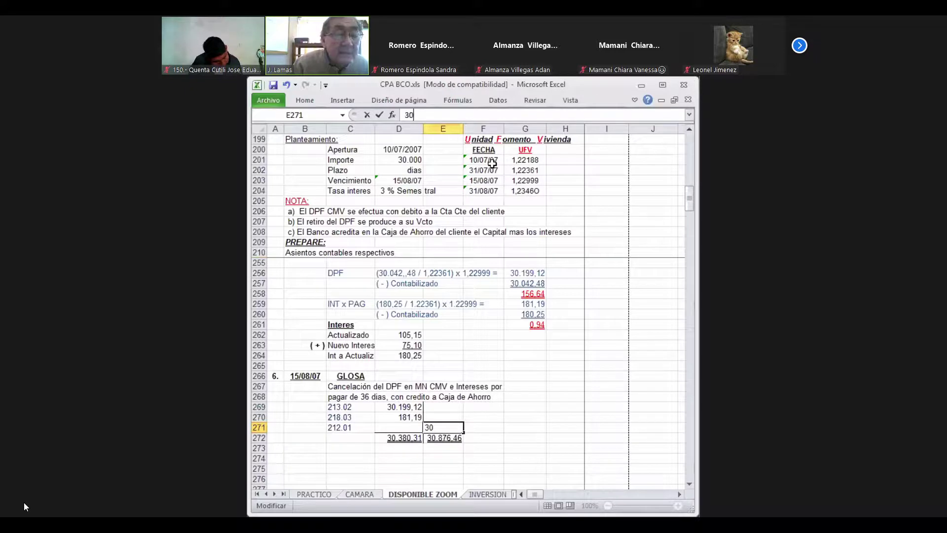
type("38")
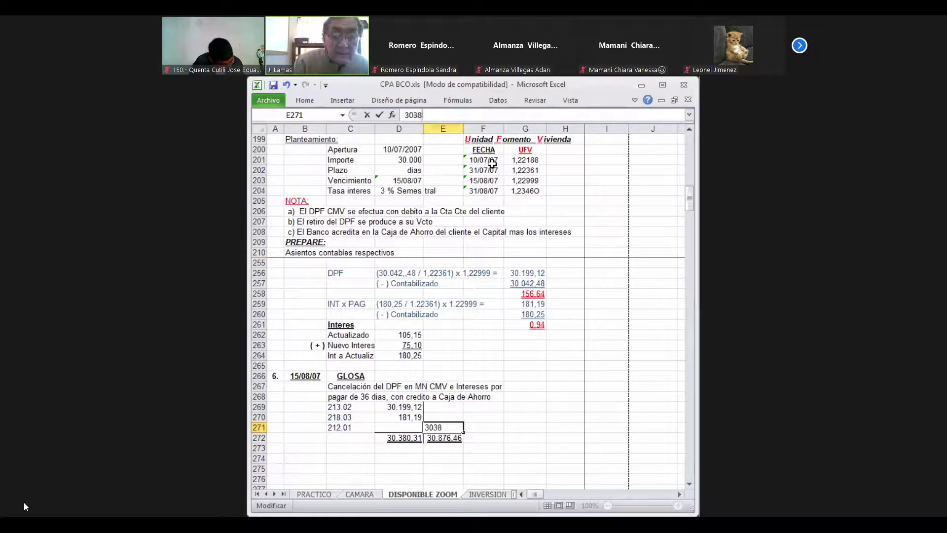
type("0,")
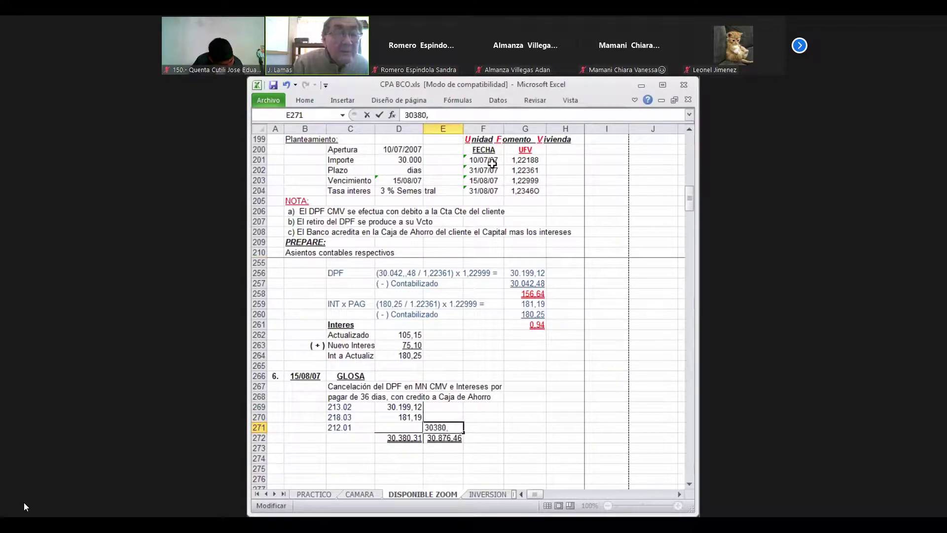
type("31")
key("Return")
key("Return")
key("Return")
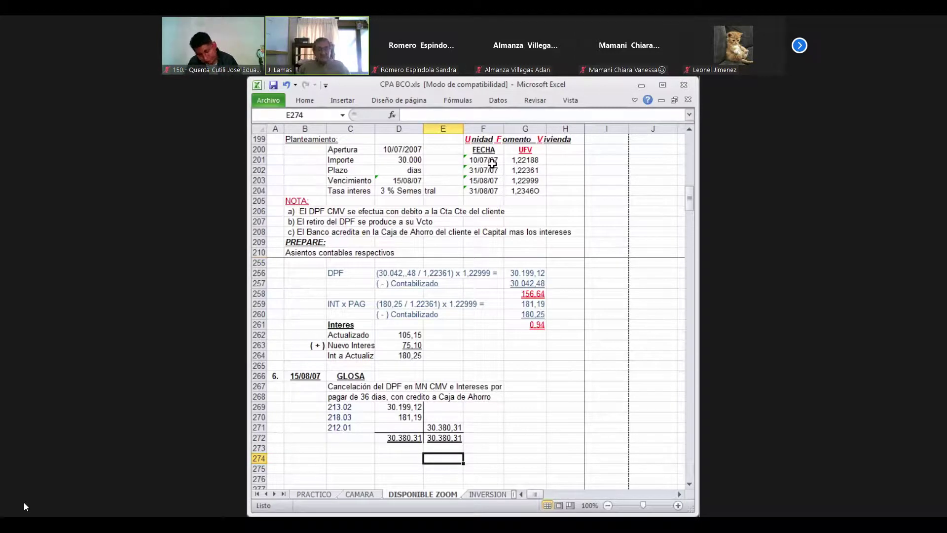
mouse_move(61, 462)
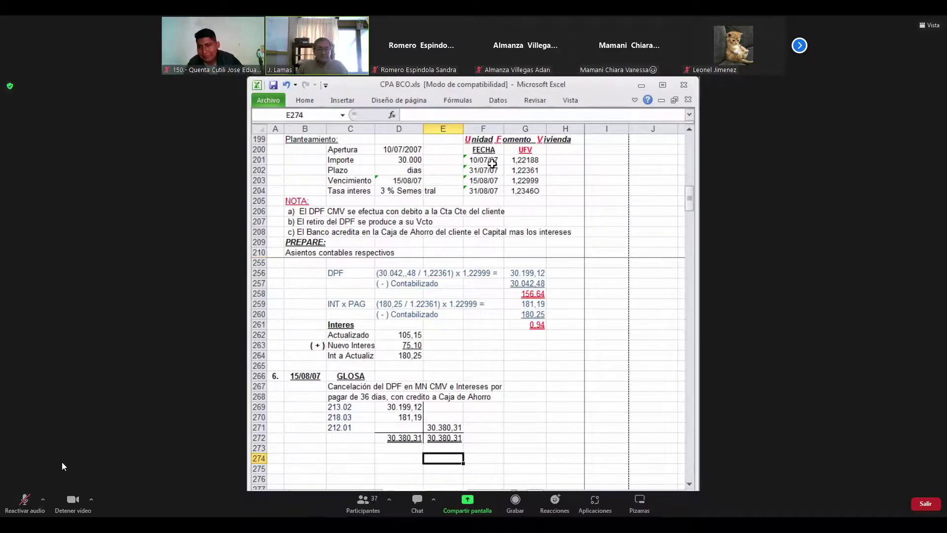
left_click(23, 500)
left_click(23, 499)
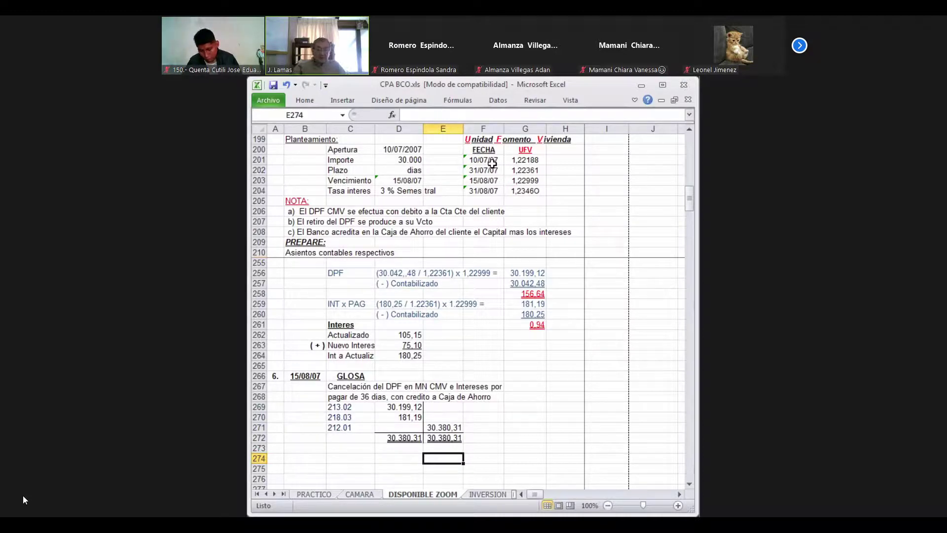
Unfreeze the panes of the DISPONIBLE ZOOM sheet so that all its rows and columns scroll freely.
scroll(409, 298, "up", 3)
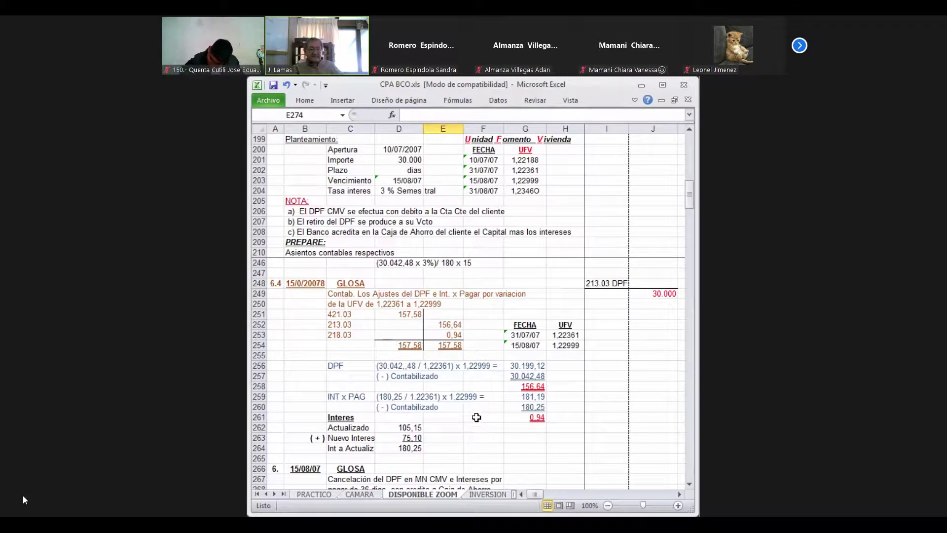
scroll(476, 423, "down", 2)
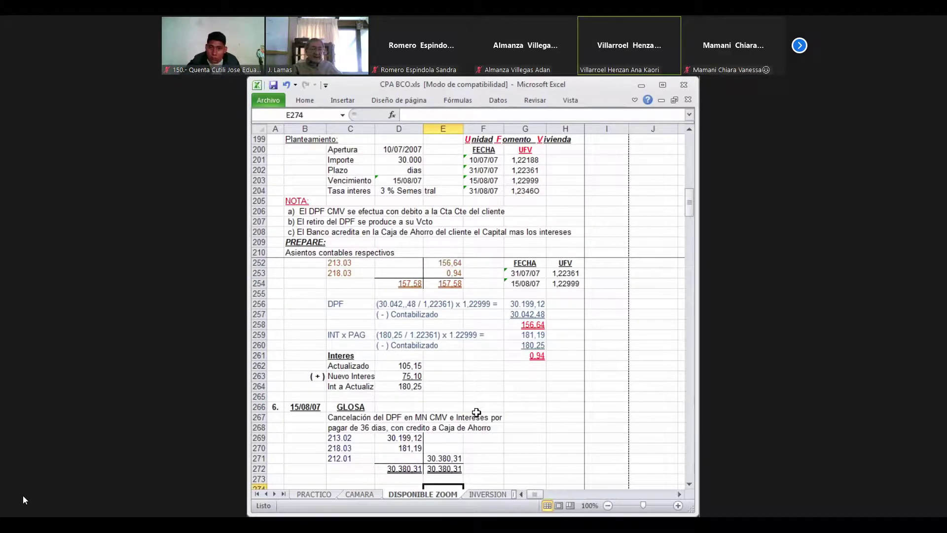
scroll(477, 412, "down", 1)
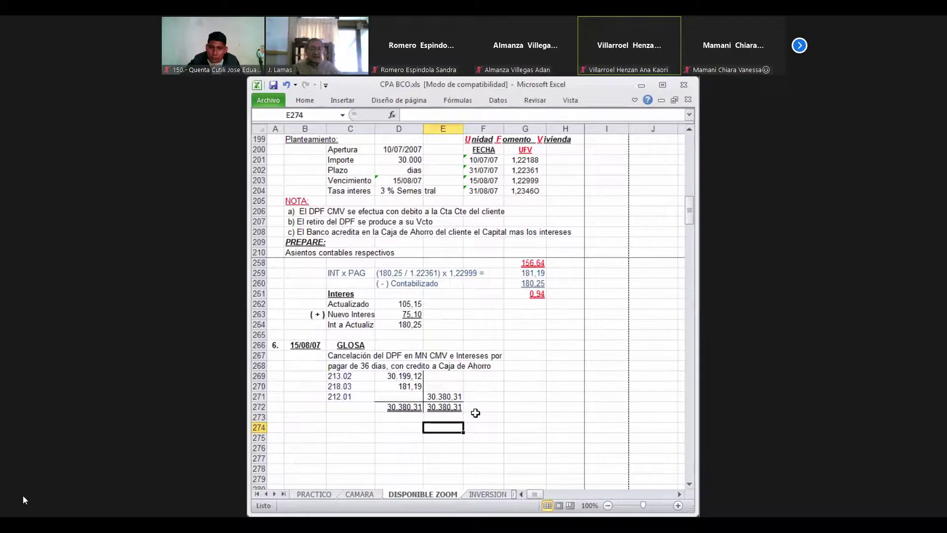
scroll(475, 412, "up", 2)
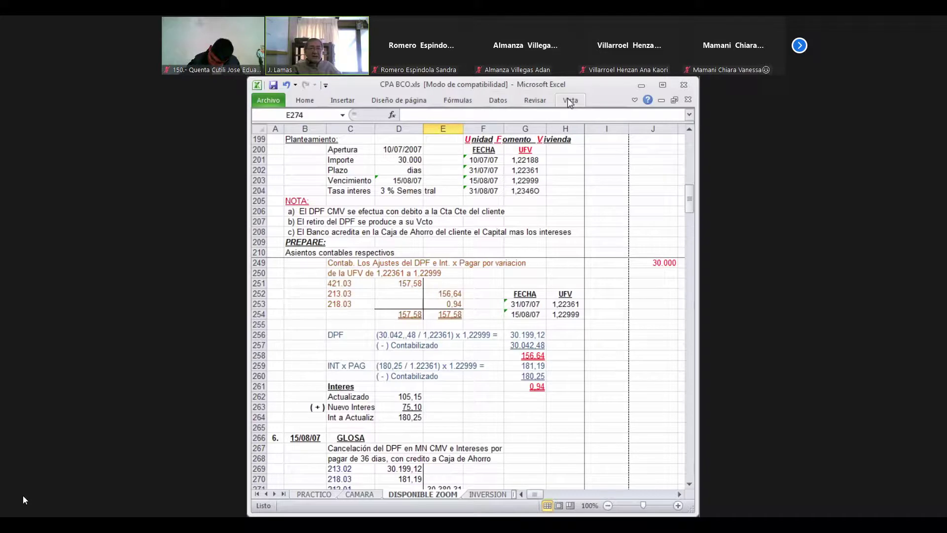
left_click_drag(496, 357, 497, 345)
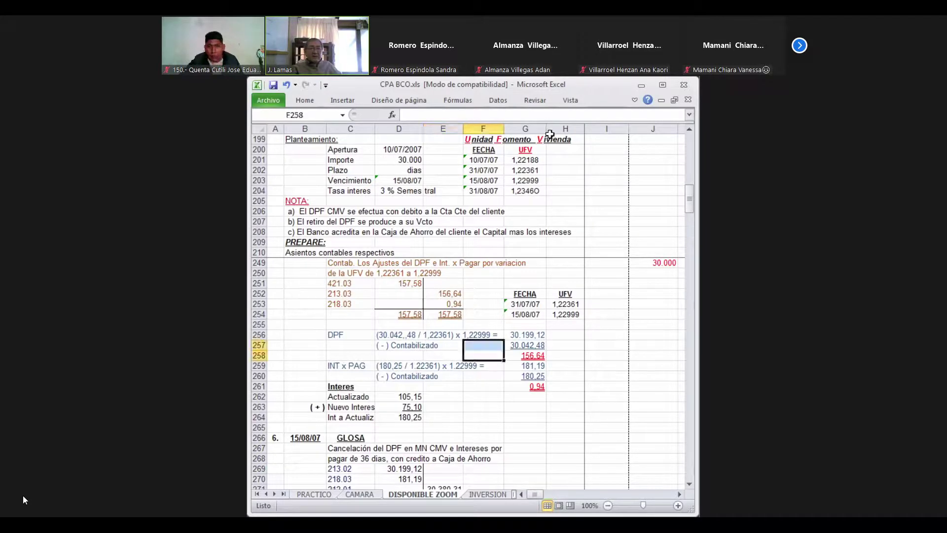
left_click(569, 102)
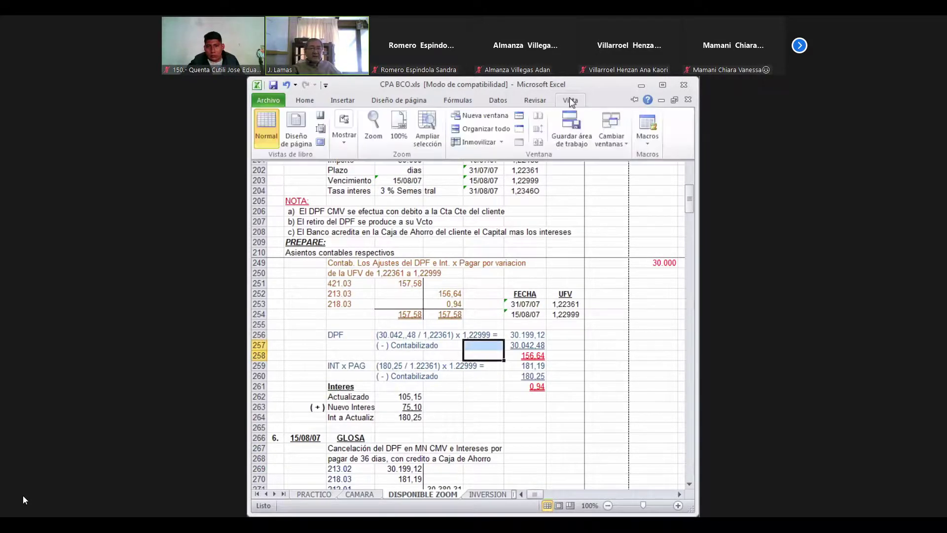
left_click(488, 141)
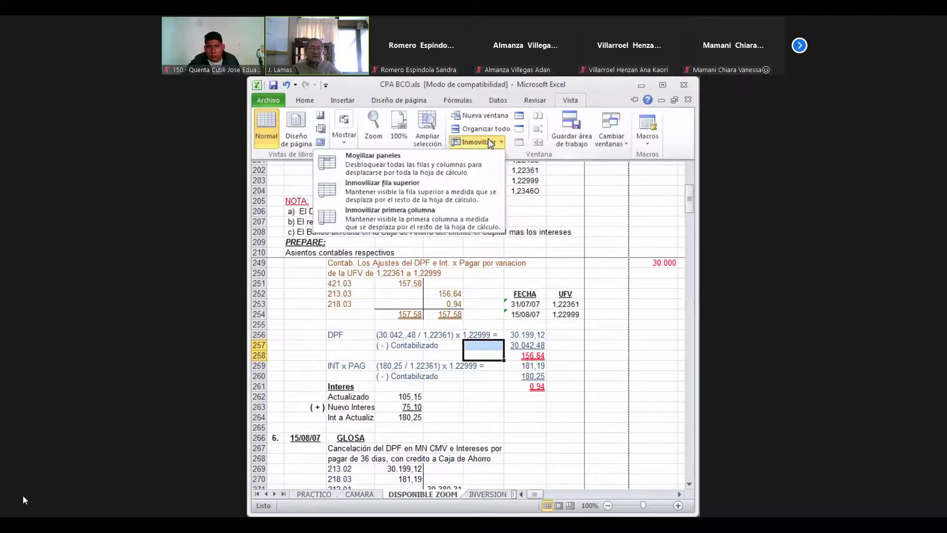
left_click(470, 161)
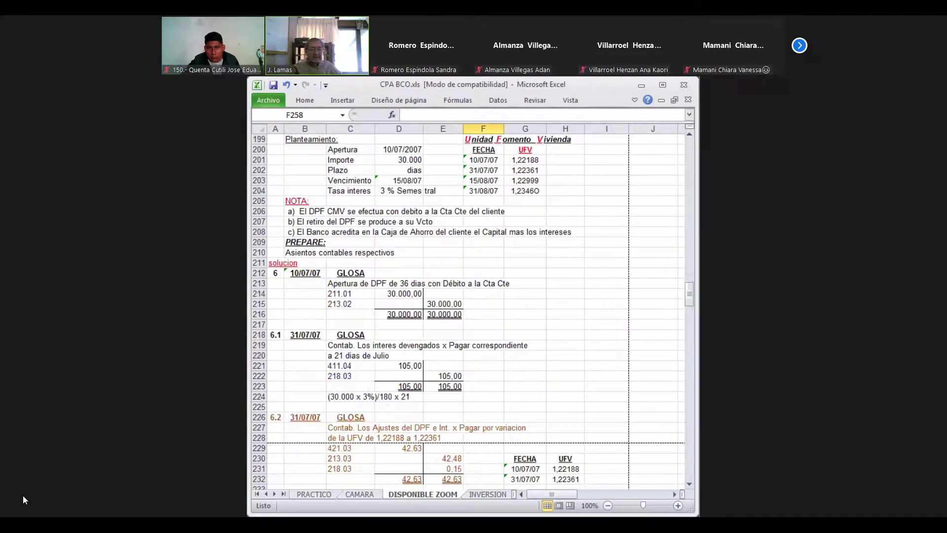
Examine exercise 6's DPF entries on the DISPONIBLE ZOOM sheet, from the 10/07/07 opening through the 15/08/07 cancellation.
key("Down")
key("Down")
key("Down")
key("Down")
key("Down")
key("Down")
key("Down")
key("Down")
key("Down")
key("Down")
key("Down")
key("Down")
key("Down")
key("Down")
key("Down")
key("Down")
key("Down")
key("Down")
key("Down")
key("Down")
key("Down")
key("Down")
key("Down")
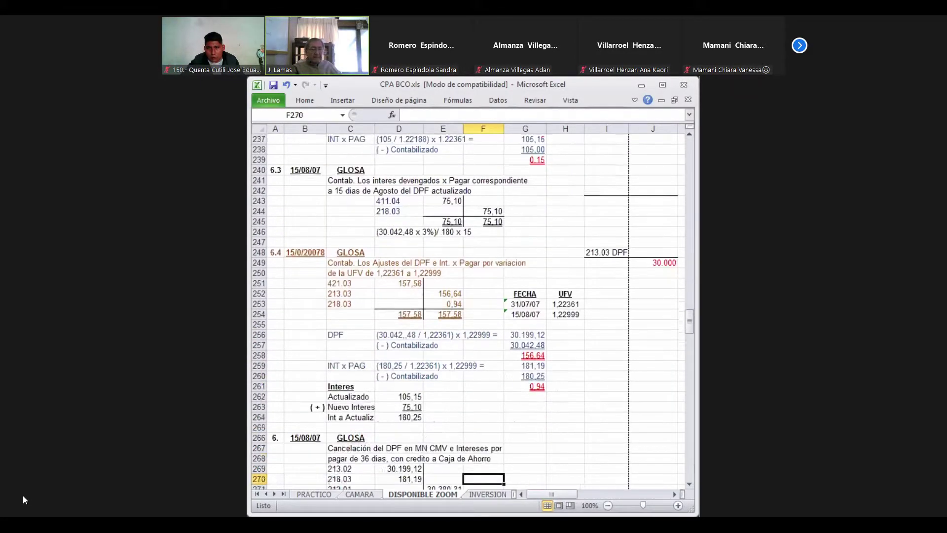
key("Up")
key("Up")
key("Up")
key("Up")
key("Up")
key("Up")
key("Up")
key("Up")
key("Up")
key("Up")
key("Up")
key("Up")
key("Up")
key("Up")
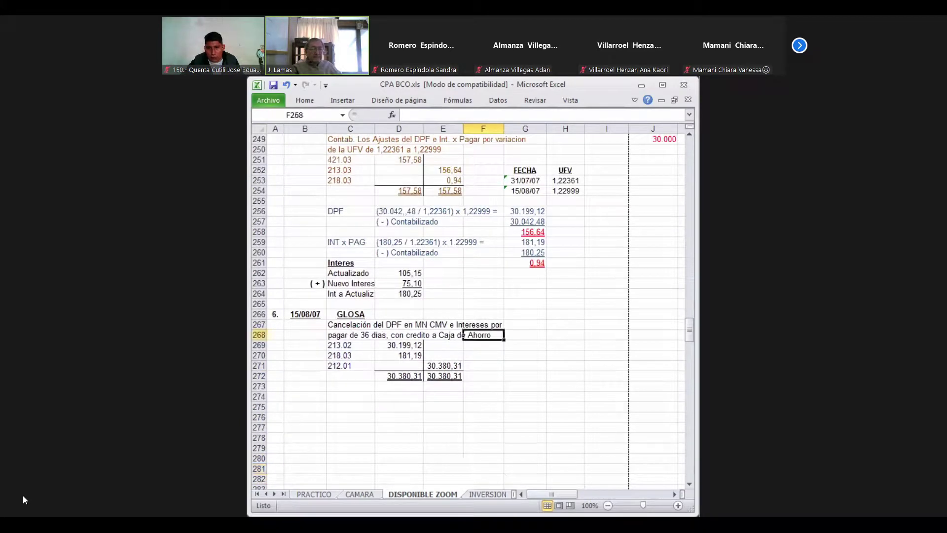
Complete the number of the 15/08/07 DPF cancellation entry in A266 as 6.5.
key("Left")
key("Left")
key("Left")
key("Left")
key("Left")
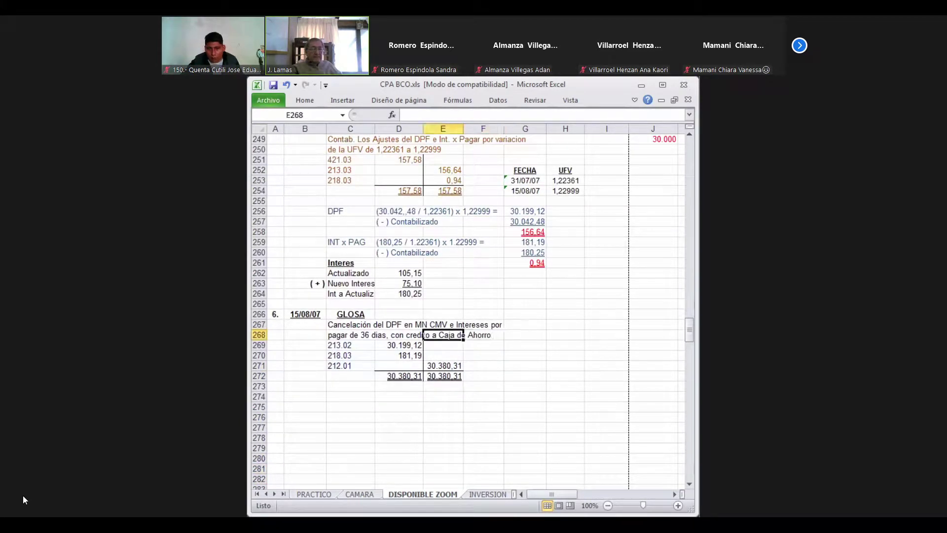
key("Up")
key("Up")
key("Up")
key("Up")
key("Up")
key("Up")
key("Up")
key("Up")
key("Up")
key("Up")
key("Up")
key("Up")
key("Up")
key("Up")
key("Up")
key("Up")
key("Up")
key("Up")
key("Up")
key("Up")
key("Up")
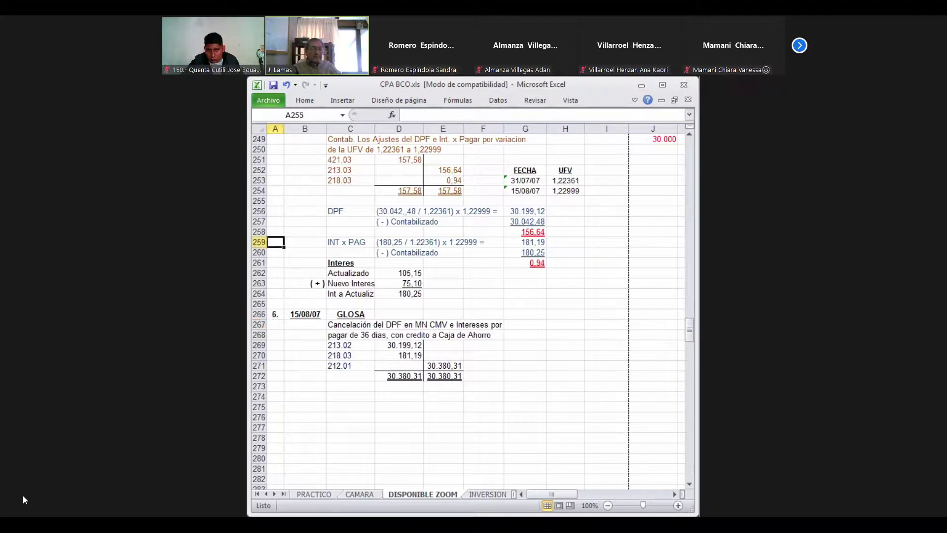
key("Down")
key("Down")
key("Down")
key("Down")
key("Down")
key("Down")
key("Down")
key("Down")
key("Down")
key("Down")
key("Down")
key("Down")
key("Down")
key("Down")
key("Down")
key("Down")
key("Down")
key("Down")
key("Down")
key("Down")
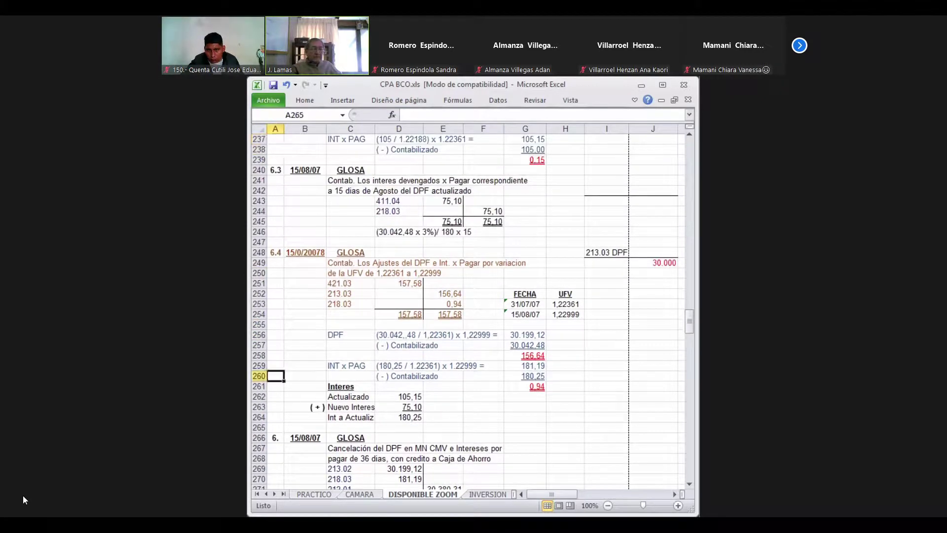
key("Down")
key("Down")
key("Down")
key("Down")
key("Down")
key("Down")
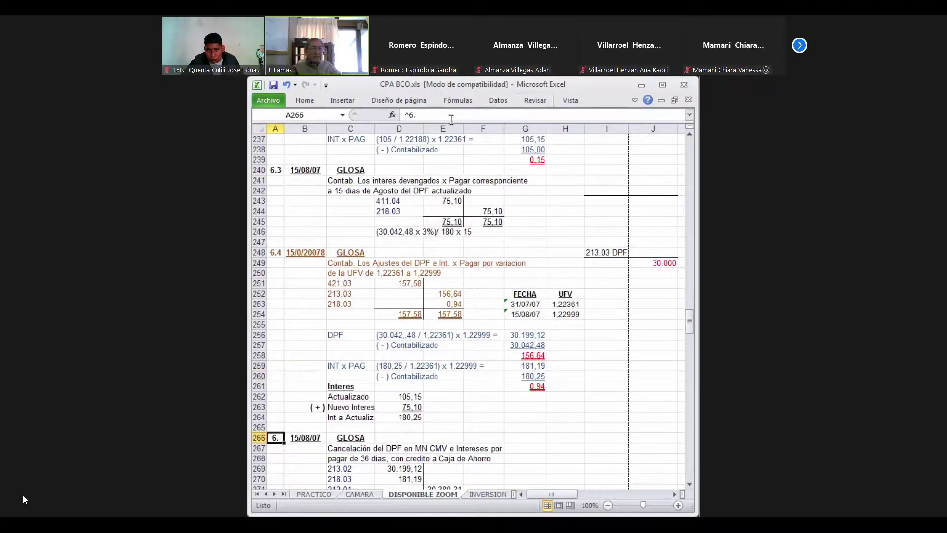
key("F2")
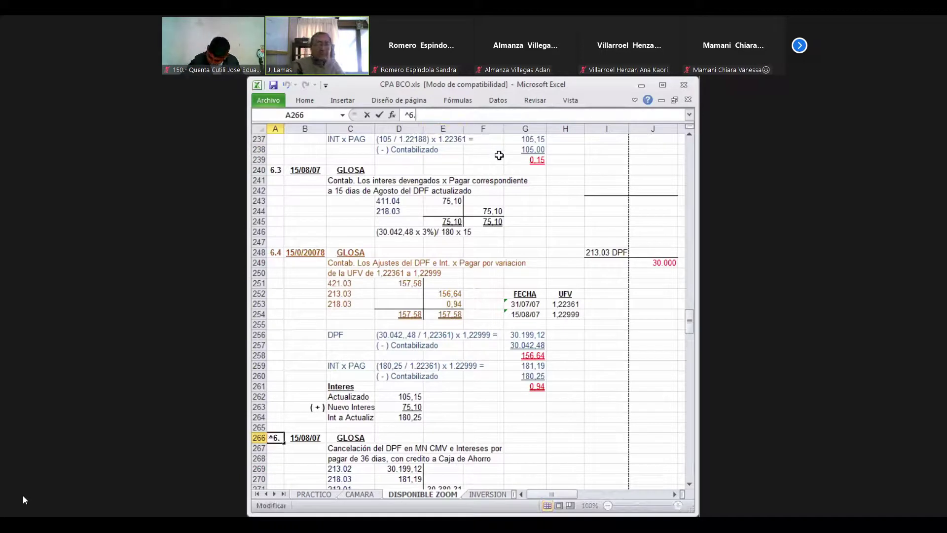
type("5")
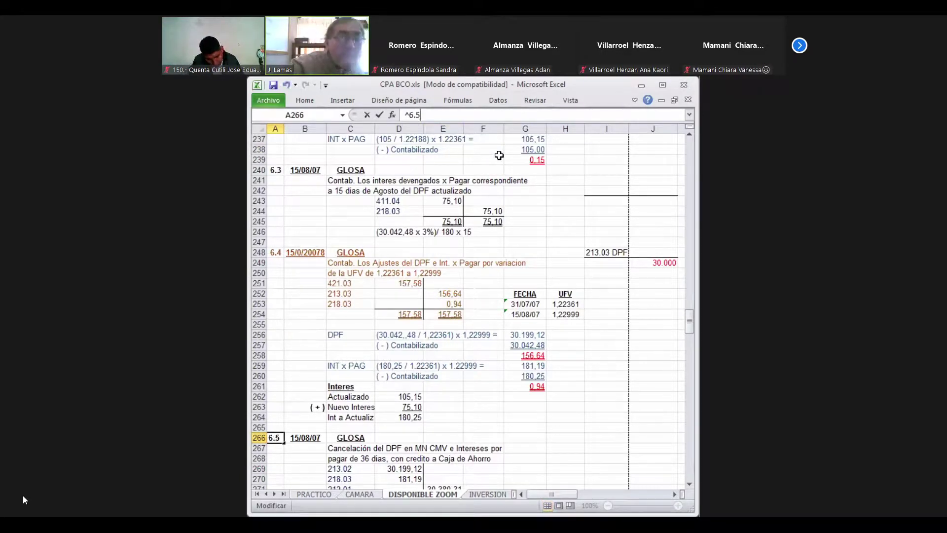
key("Return")
Review entries 6.3 to 6.5, checking the August interest, the UFV adjustments and the DPF cancellation amounts.
key("Down")
key("Down")
key("Down")
key("Down")
key("Down")
key("Down")
key("Down")
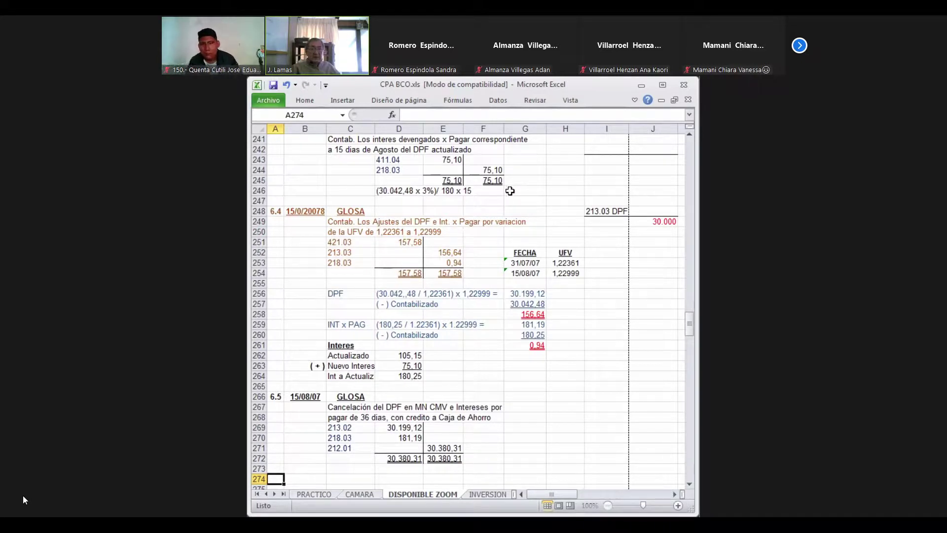
scroll(535, 156, "up", 1)
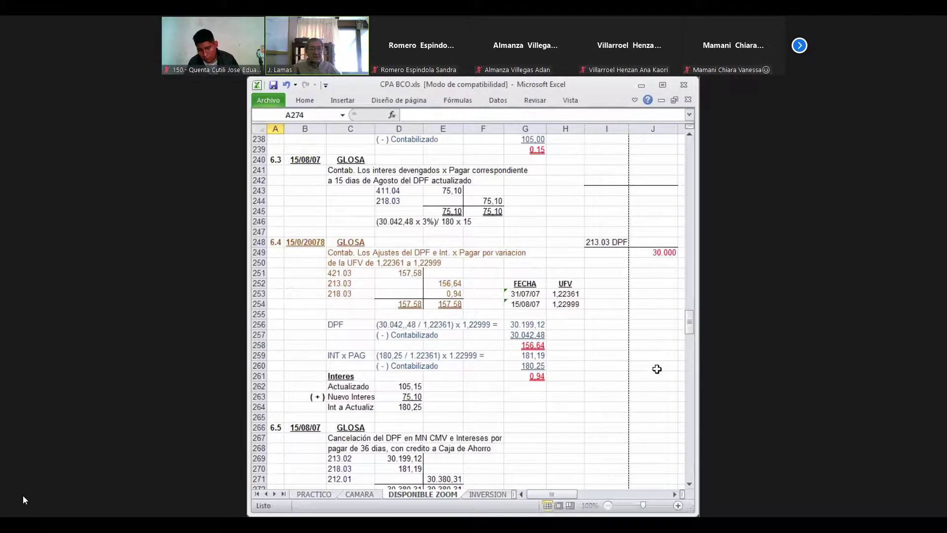
scroll(656, 368, "down", 1)
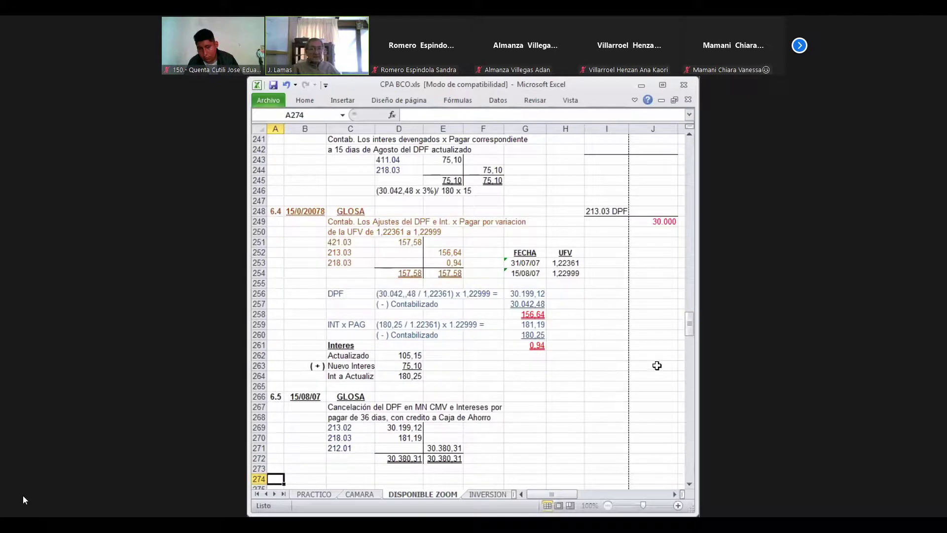
scroll(657, 365, "up", 1)
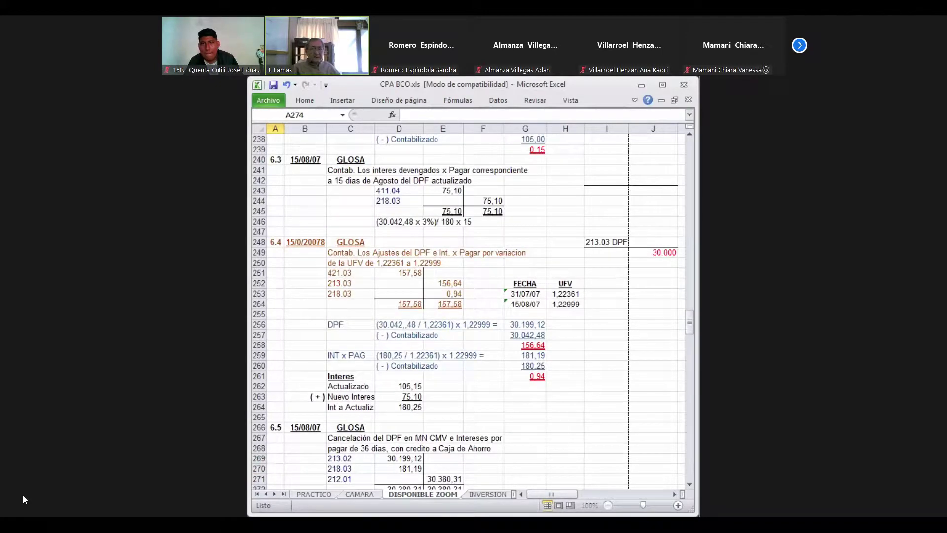
key("Down")
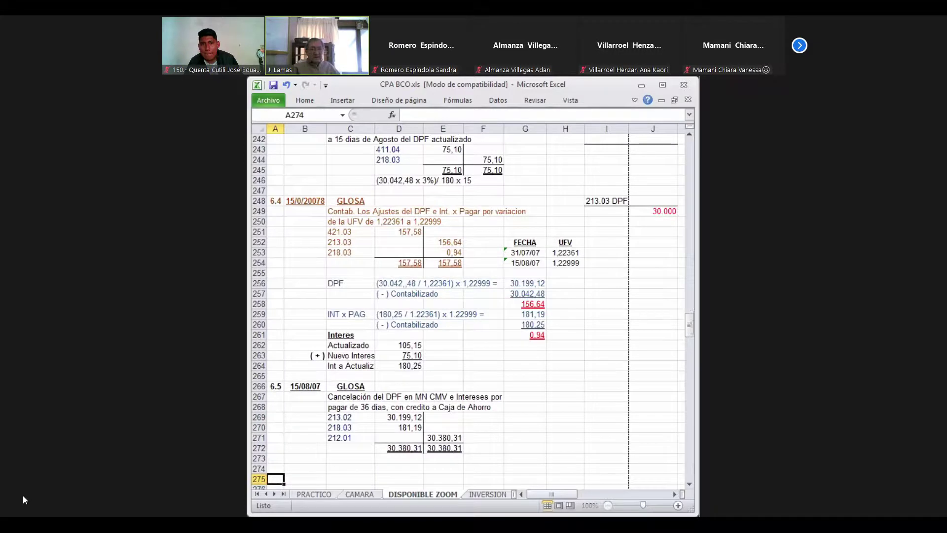
key("Up")
key("Up")
key("Up")
key("Up")
key("Up")
key("Up")
key("Up")
key("Up")
key("Up")
key("Up")
key("Up")
key("Up")
key("Up")
key("Up")
key("Up")
key("Up")
key("Up")
key("Up")
key("Up")
key("Up")
key("Up")
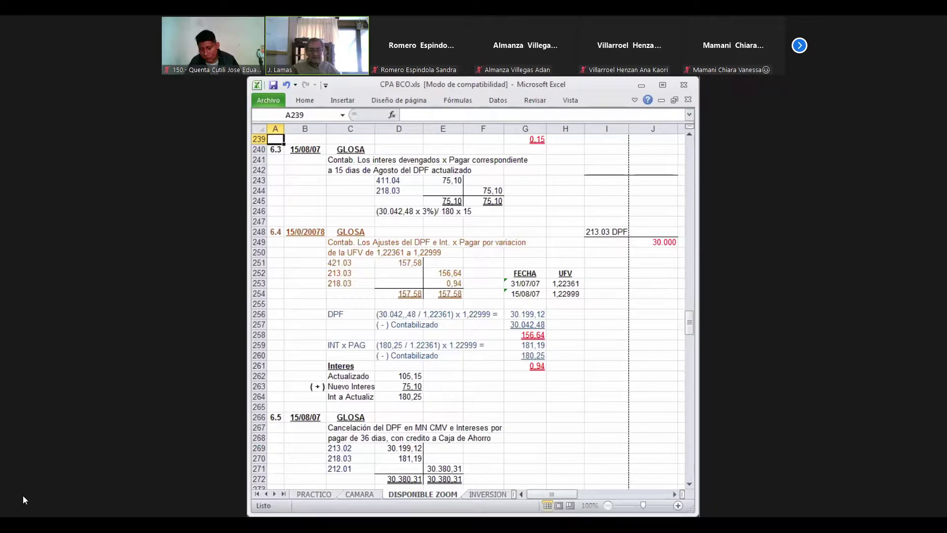
key("ctrl+Right")
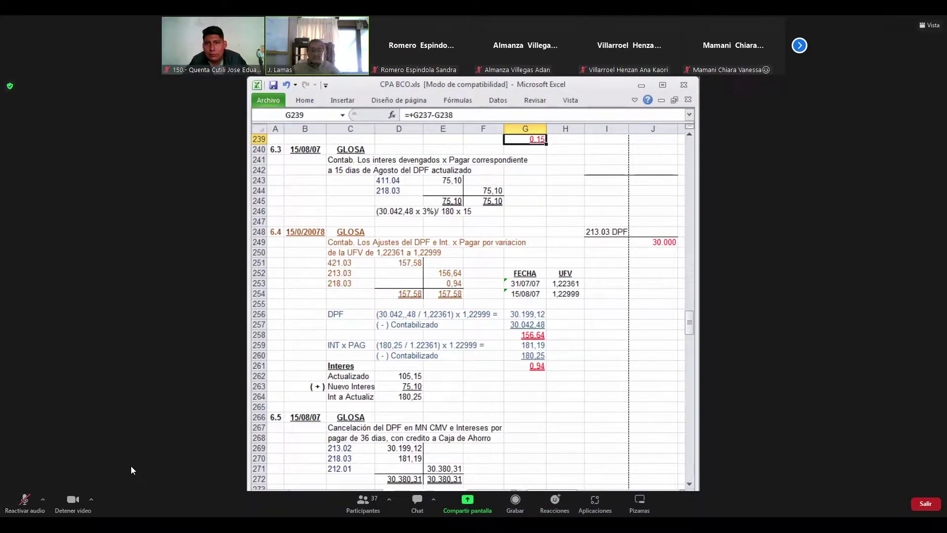
Switch to the Zoom meeting controls, look through the list of participants, and close the list.
left_click(365, 497)
scroll(879, 218, "down", 5)
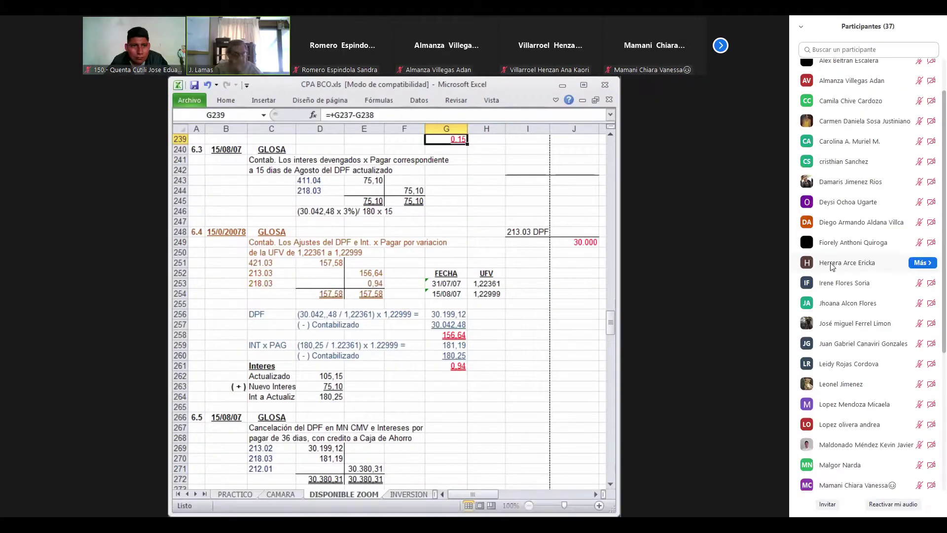
scroll(825, 301, "down", 1)
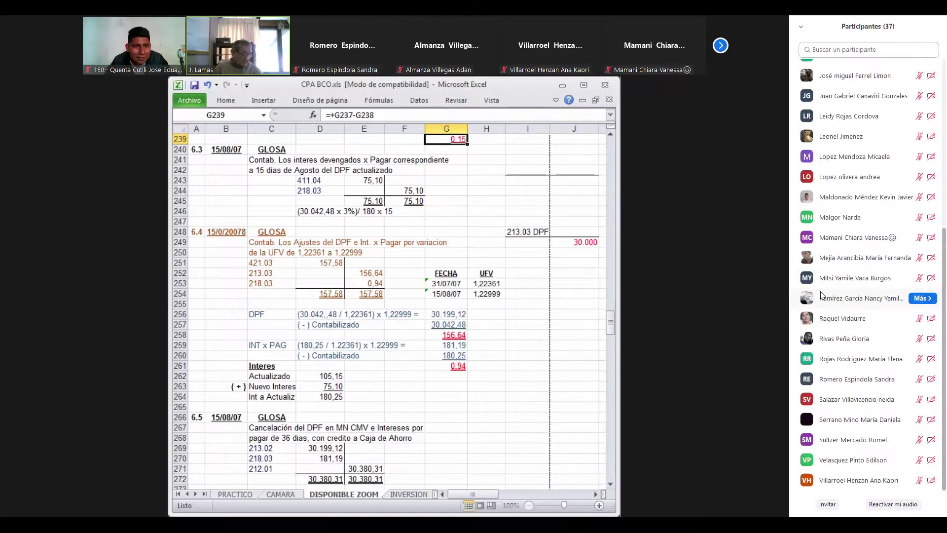
left_click(801, 26)
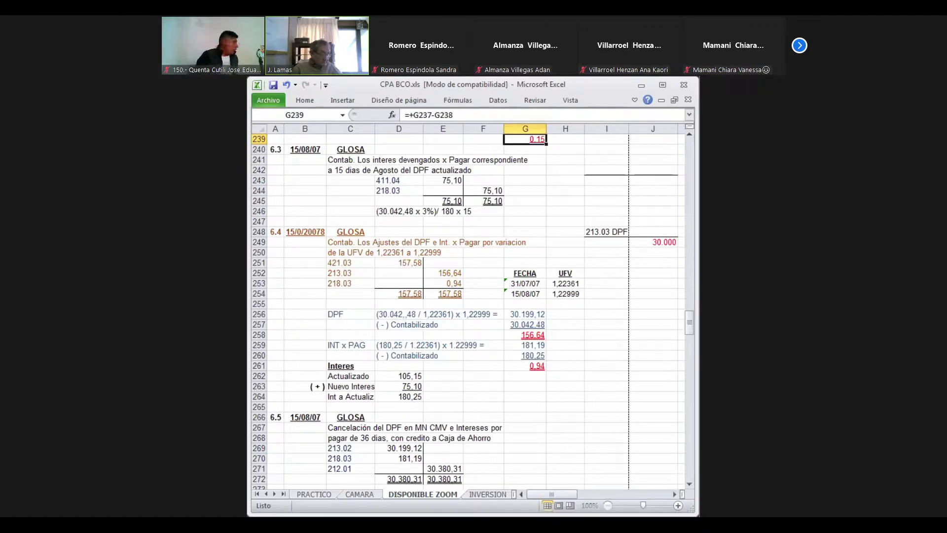
Turn off the camera and unmute the microphone in the Zoom meeting.
mouse_move(33, 467)
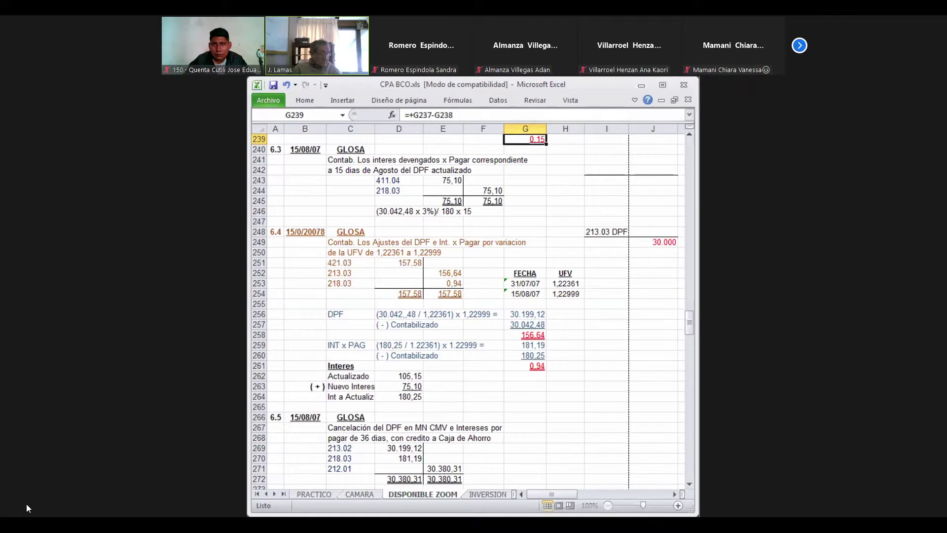
mouse_move(26, 505)
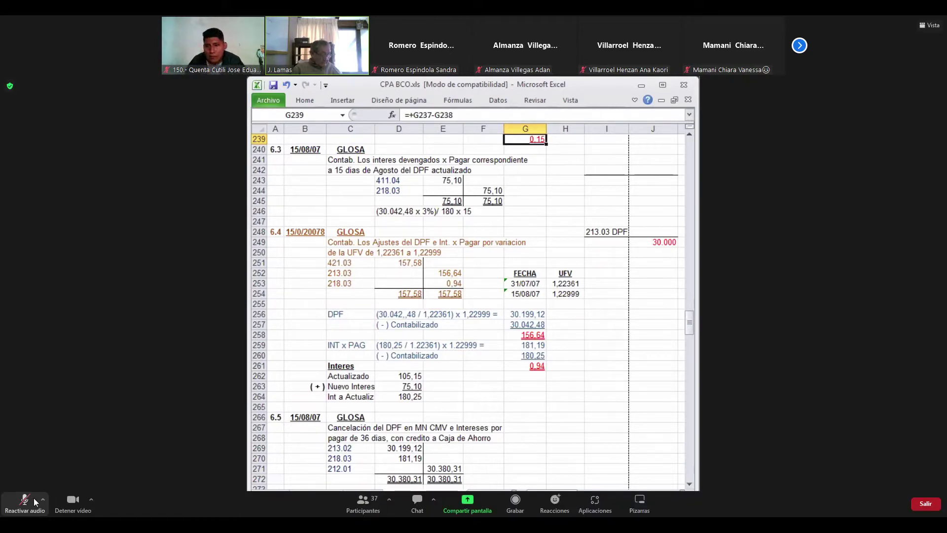
left_click(74, 502)
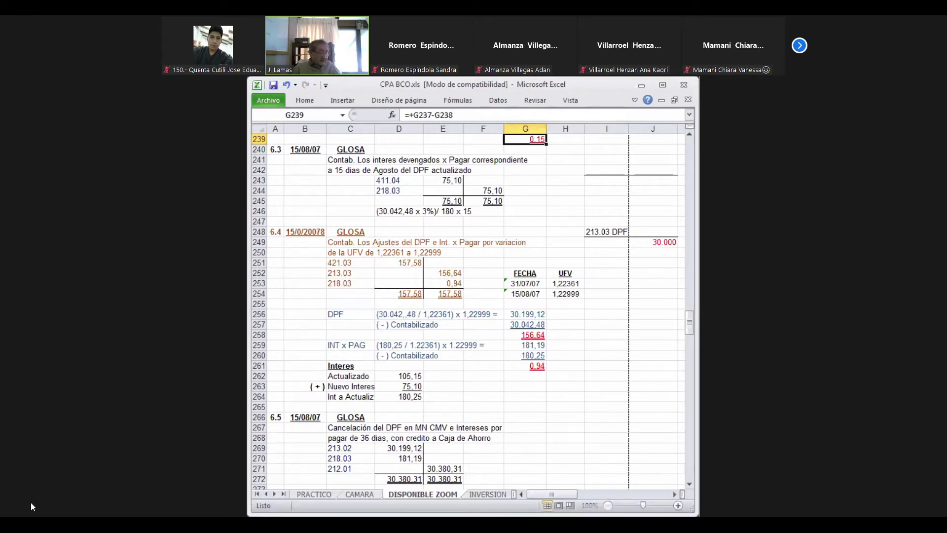
mouse_move(38, 484)
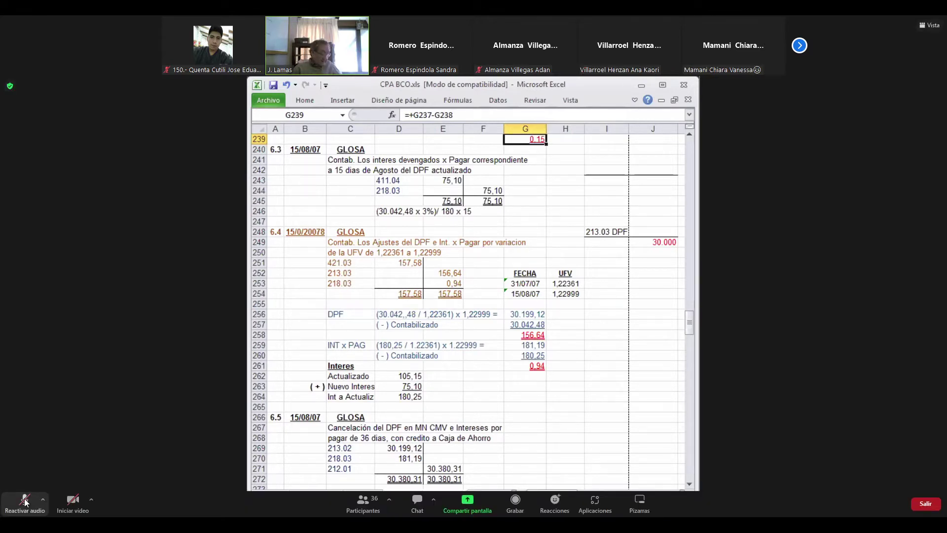
left_click(25, 502)
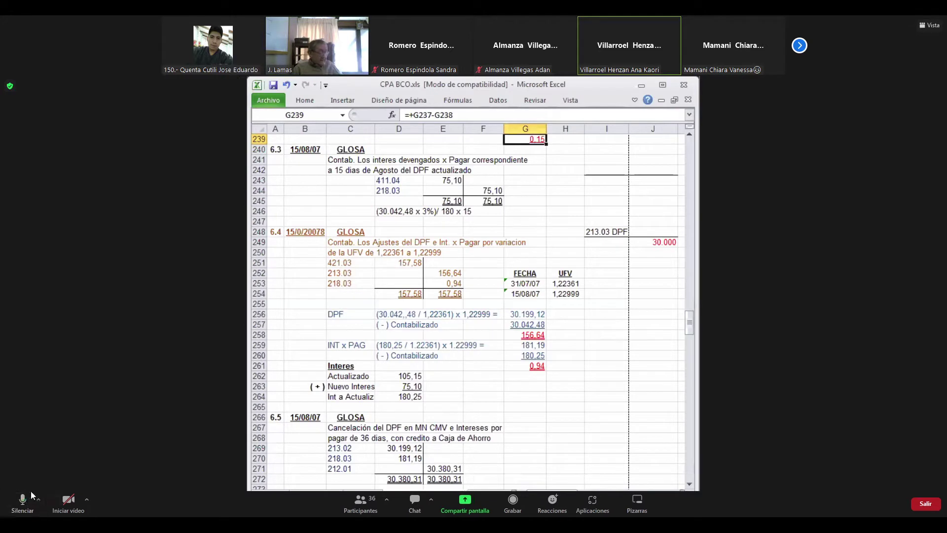
Mute the microphone again and leave the Zoom meeting.
left_click(28, 503)
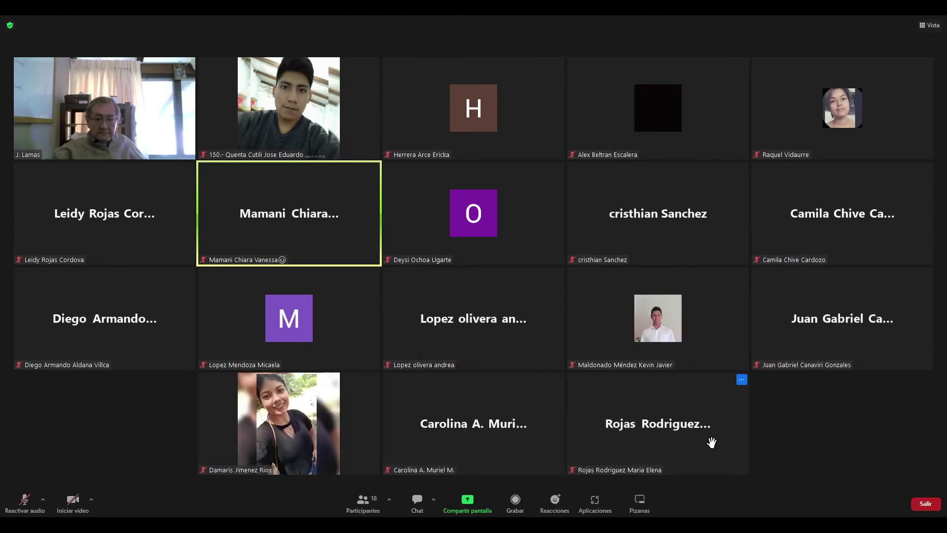
left_click(925, 504)
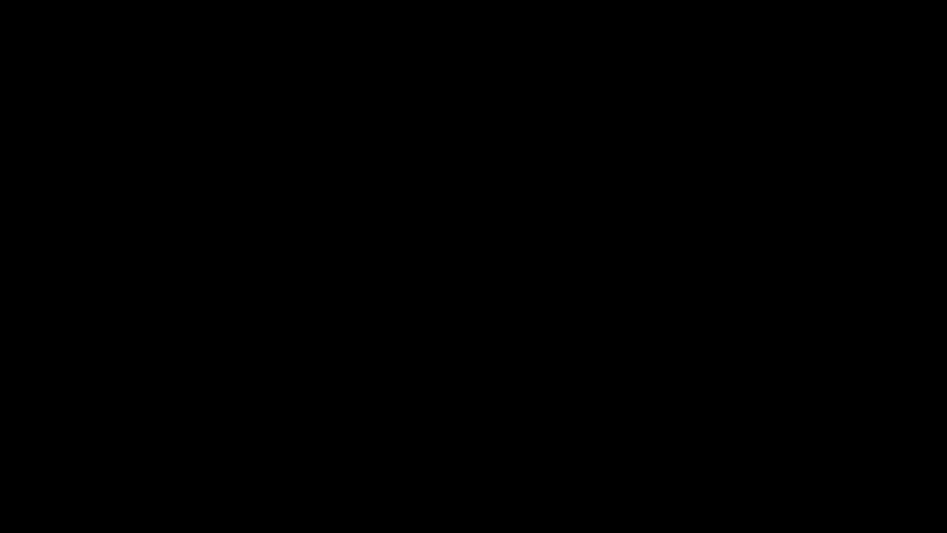